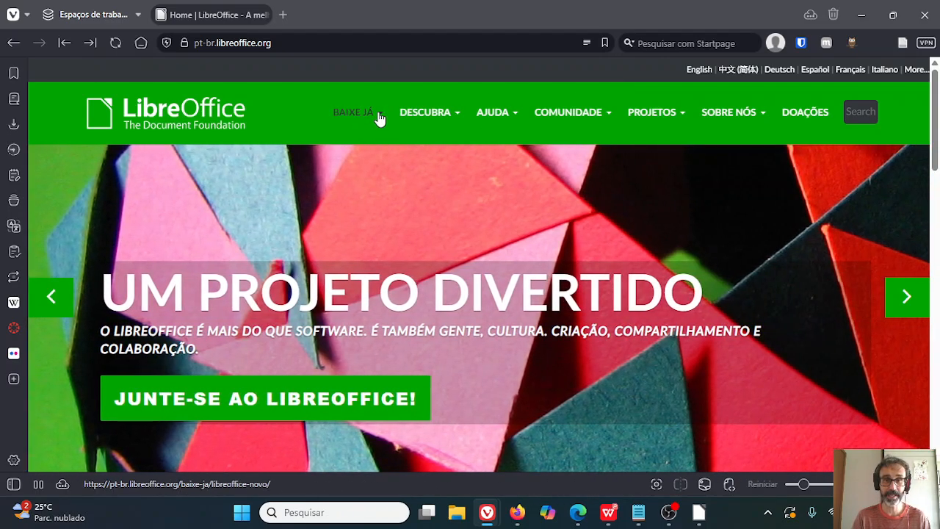
Open the LibreOffice Novo download page and review the operating system choices offered for the installer
{"action": "mouse_move", "coordinate": [380, 119]}
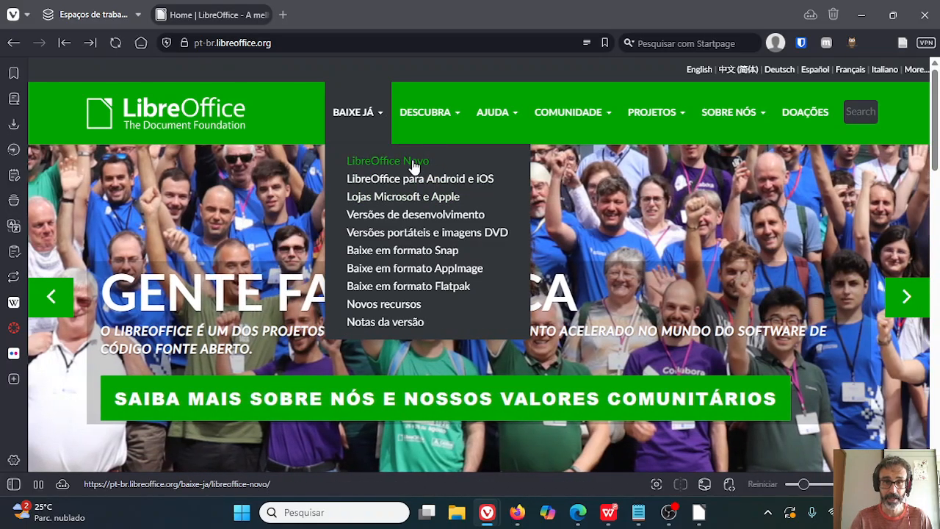
{"action": "left_click", "coordinate": [412, 161]}
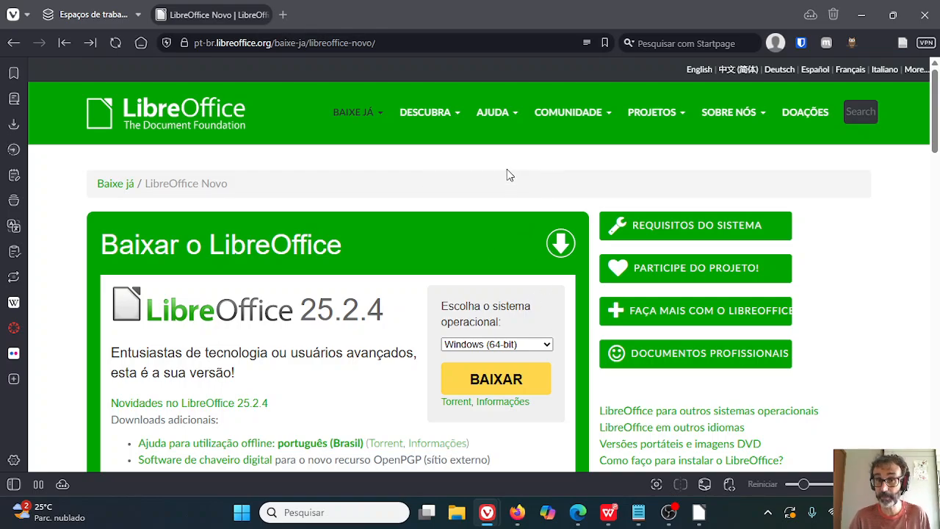
{"action": "scroll", "coordinate": [509, 173], "scroll_direction": "down", "scroll_amount": 1}
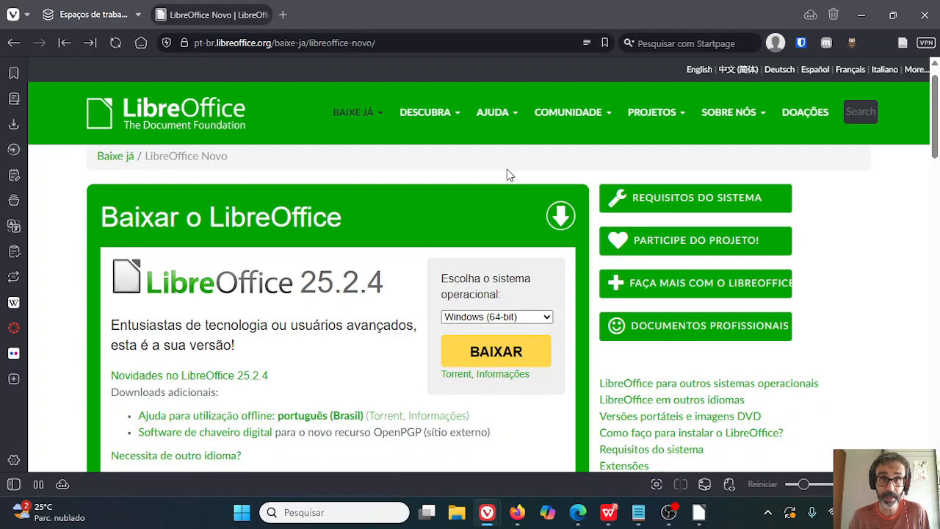
{"action": "left_click", "coordinate": [518, 319]}
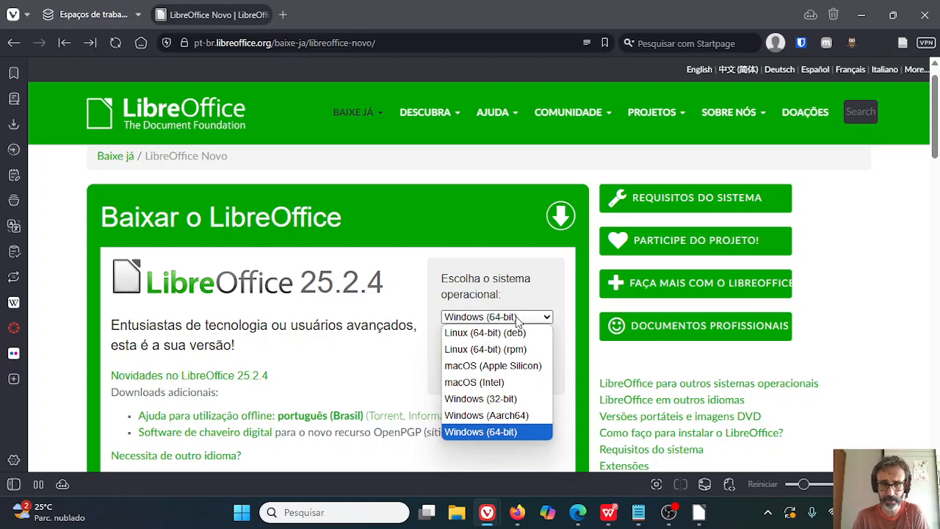
{"action": "left_click", "coordinate": [518, 319]}
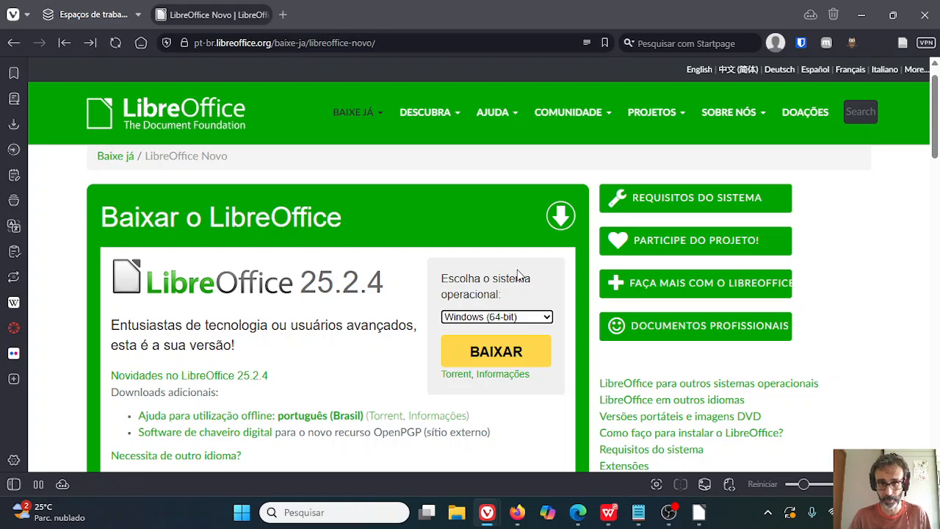
Switch to LibreOffice, create a new Writer document and set its font to Arial
{"action": "left_click", "coordinate": [702, 519]}
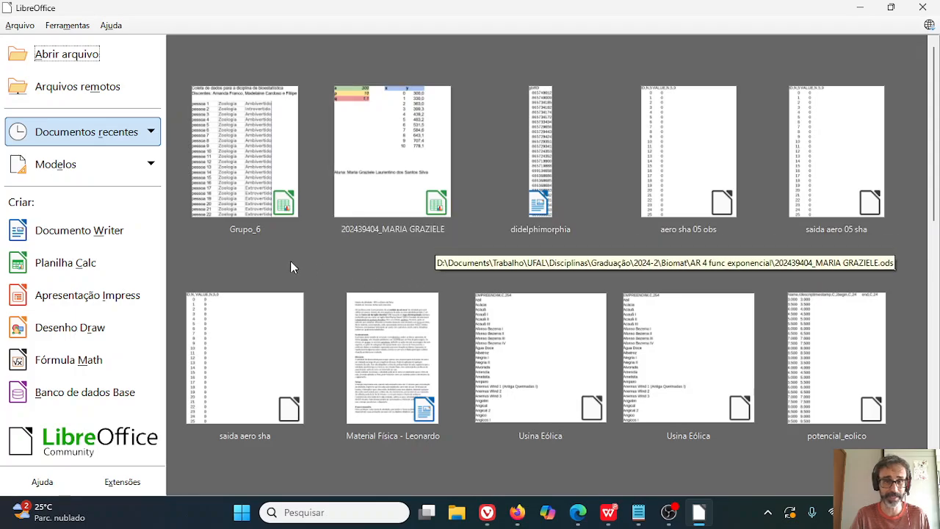
{"action": "left_click", "coordinate": [82, 234]}
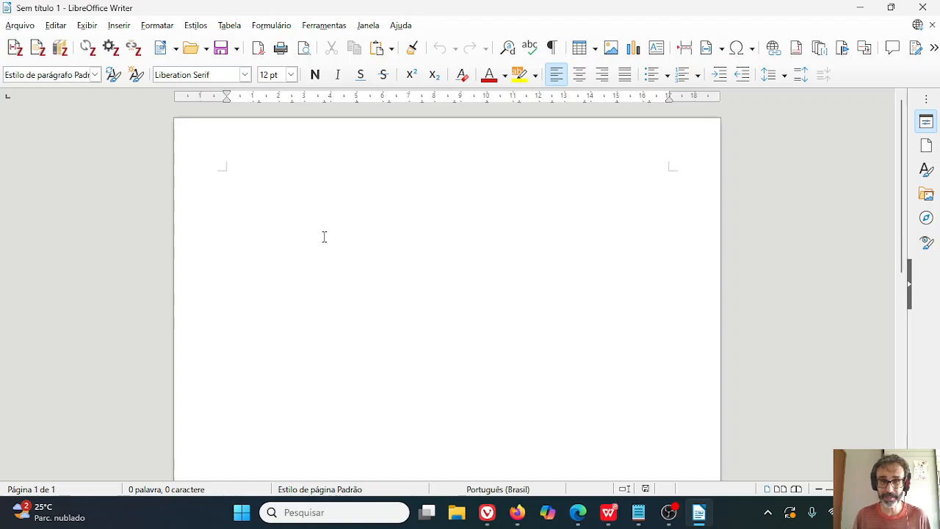
{"action": "left_click", "coordinate": [247, 76]}
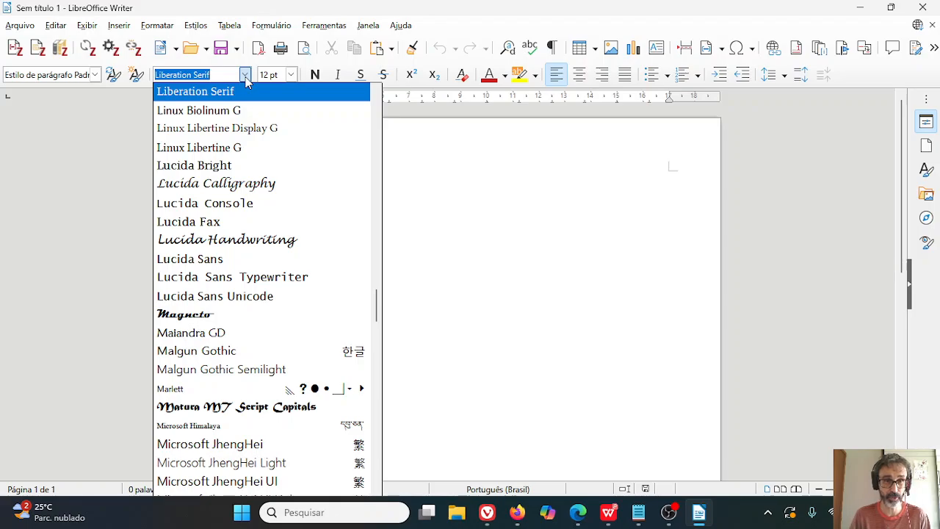
{"action": "type", "text": "Agency FB"}
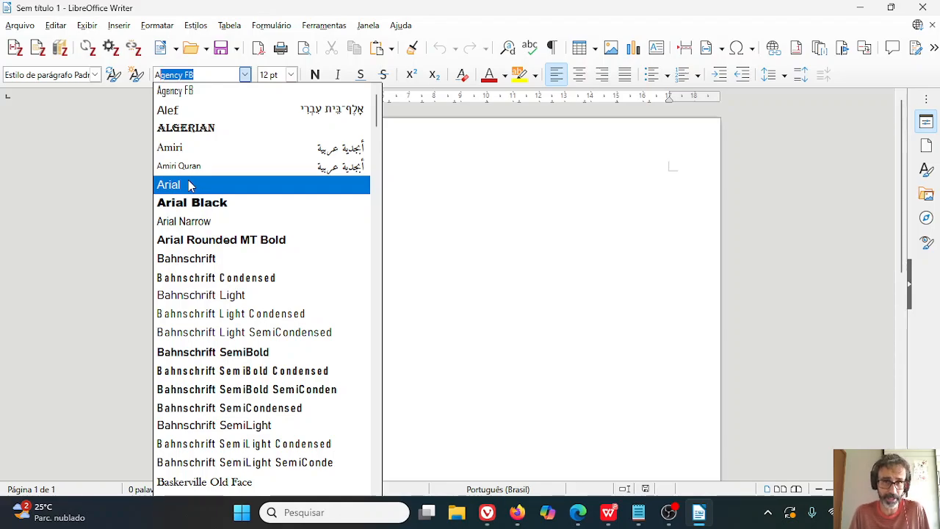
{"action": "left_click", "coordinate": [188, 184]}
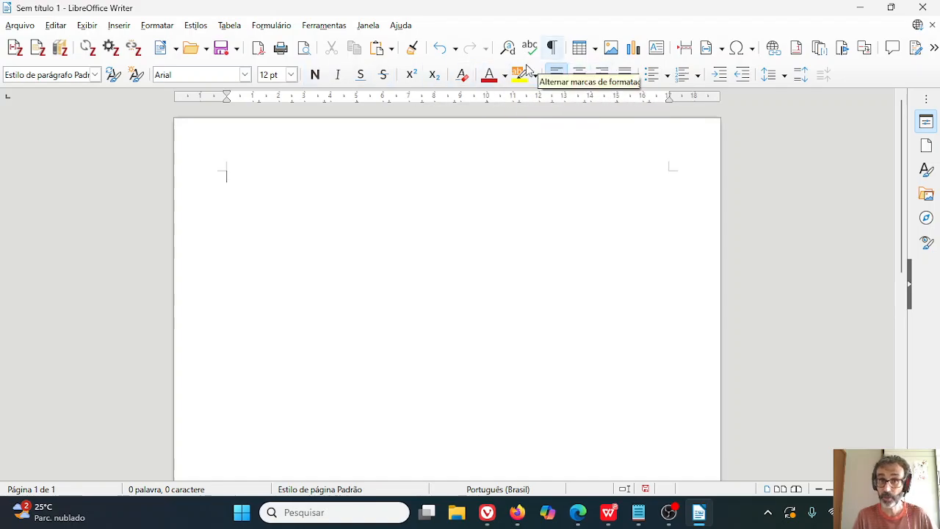
{"action": "left_click", "coordinate": [157, 26]}
{"action": "mouse_move", "coordinate": [110, 25]}
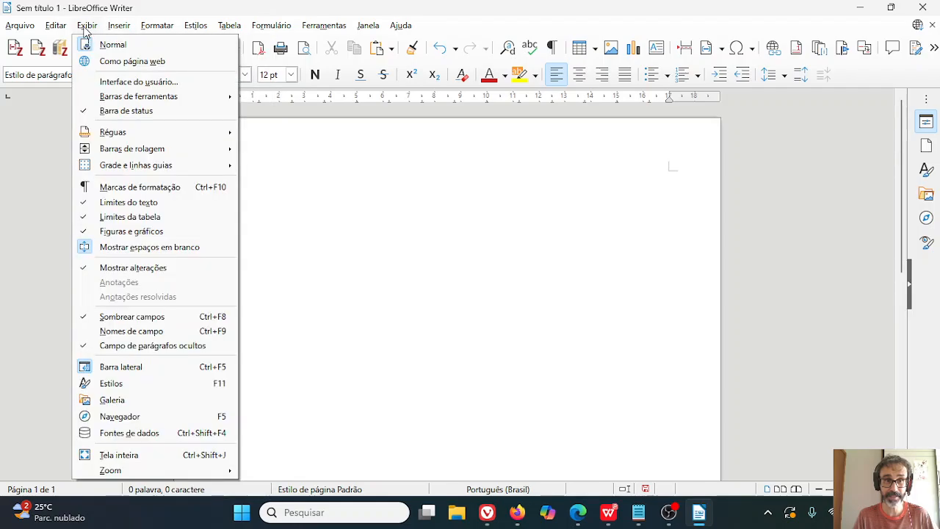
{"action": "mouse_move", "coordinate": [195, 28]}
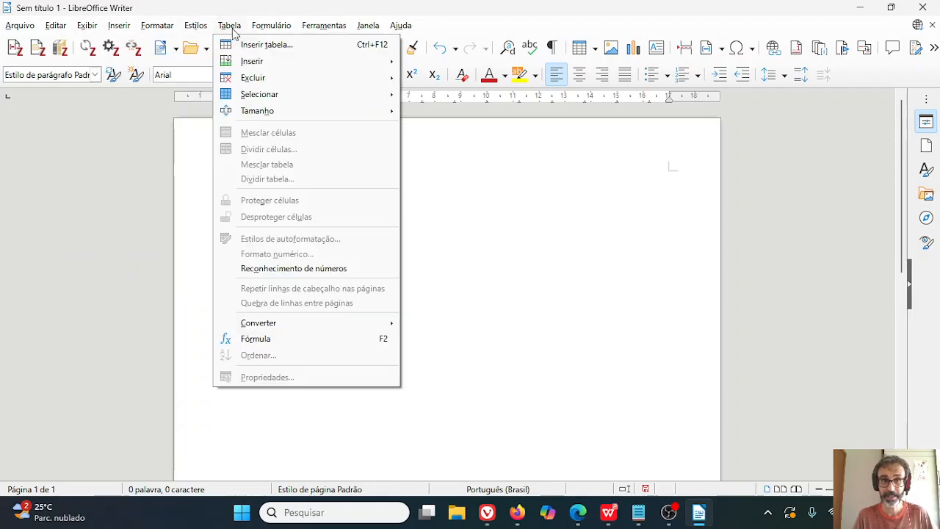
{"action": "left_click", "coordinate": [231, 31]}
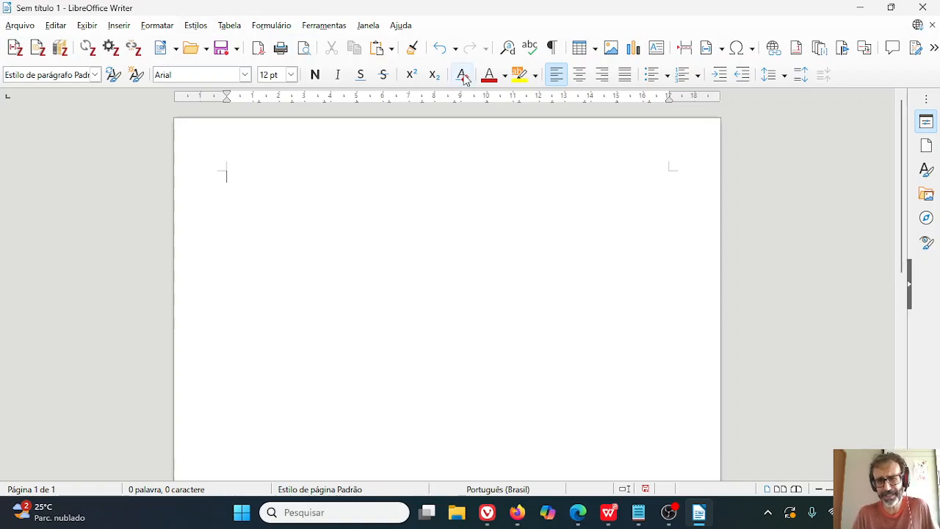
Set the empty paragraph to justified alignment with 1.5 line spacing
{"action": "left_click", "coordinate": [628, 80]}
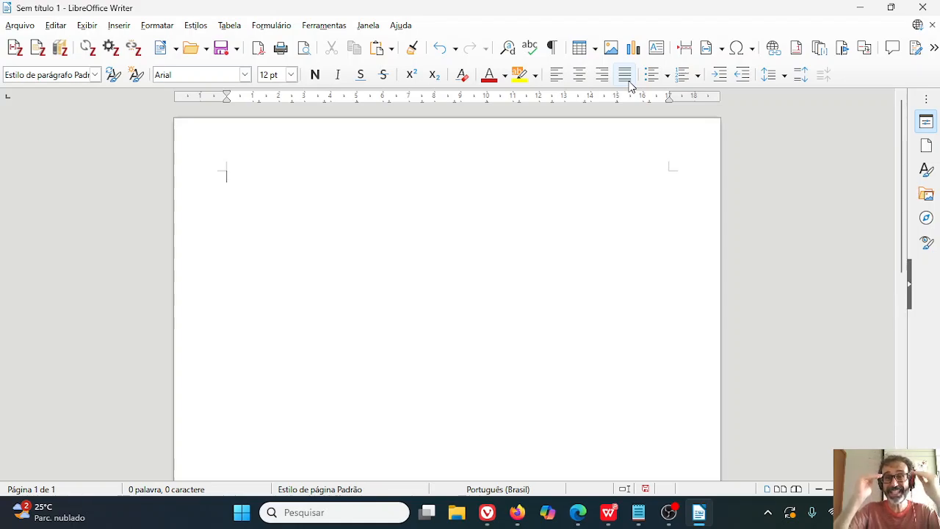
{"action": "left_click", "coordinate": [625, 76]}
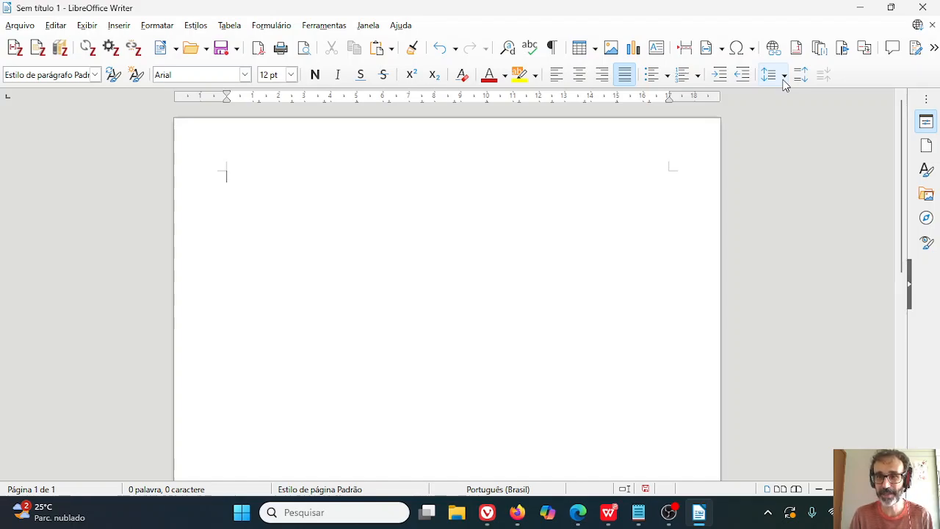
{"action": "left_click", "coordinate": [784, 77]}
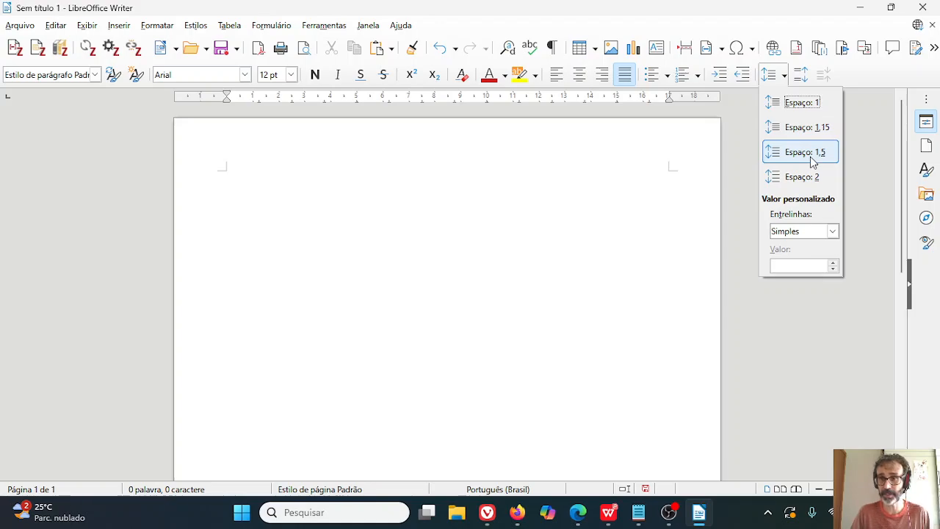
{"action": "left_click", "coordinate": [812, 154]}
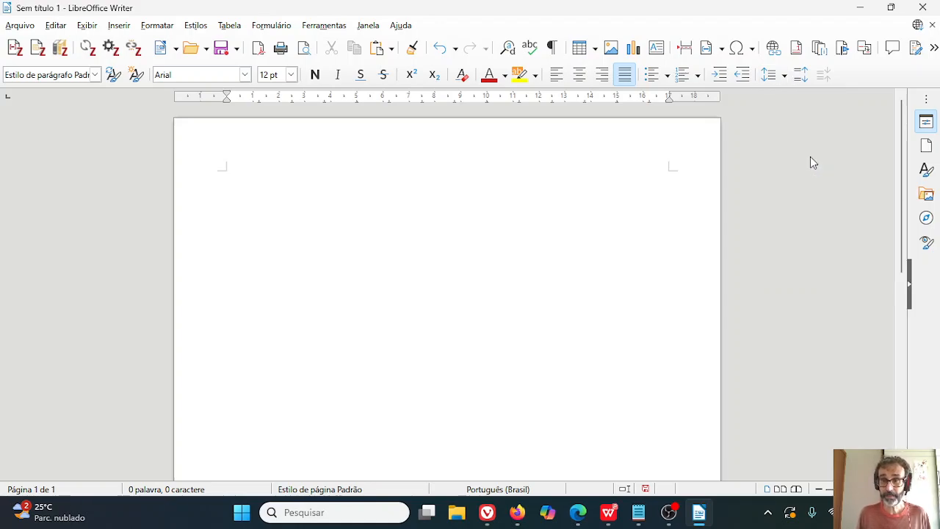
Write "Posso começar a escrever!" as the first paragraph and start a new one below it
{"action": "type", "text": "Posso"}
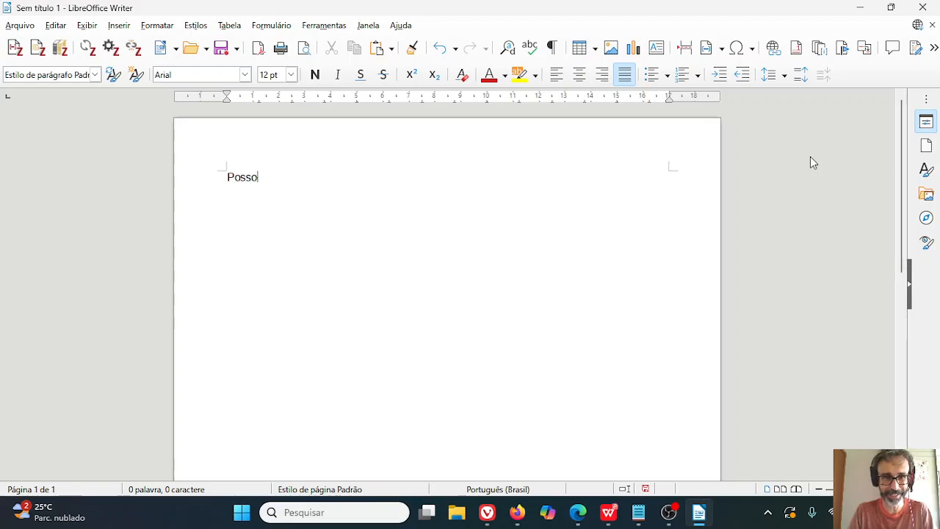
{"action": "type", "text": " começar a es"}
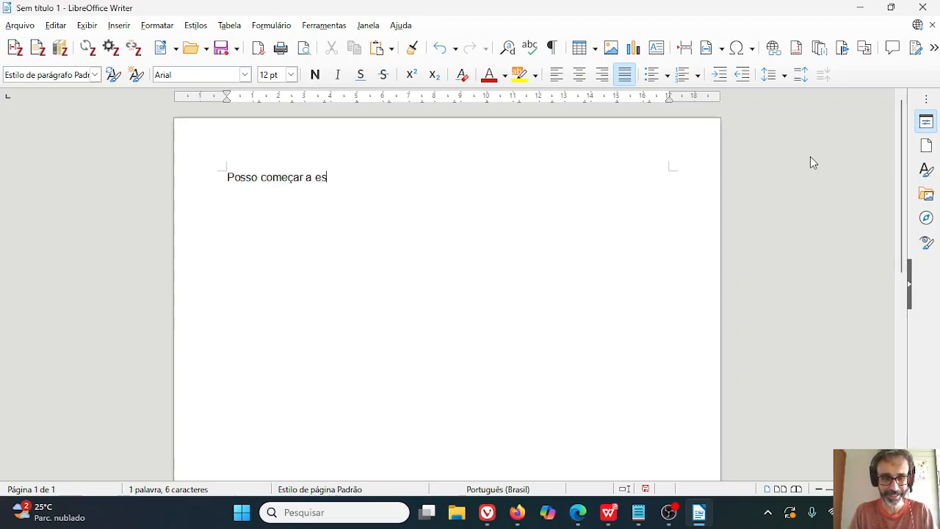
{"action": "type", "text": "crever!"}
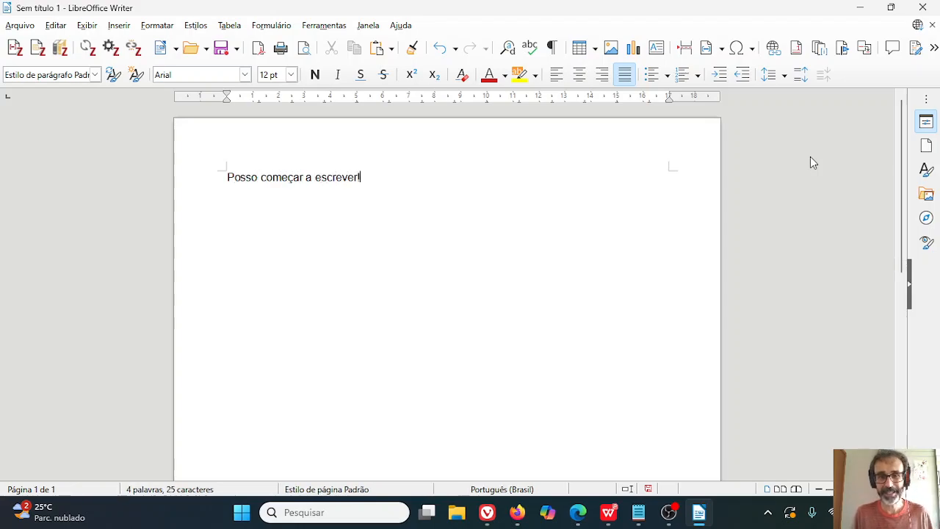
{"action": "key", "text": "Return"}
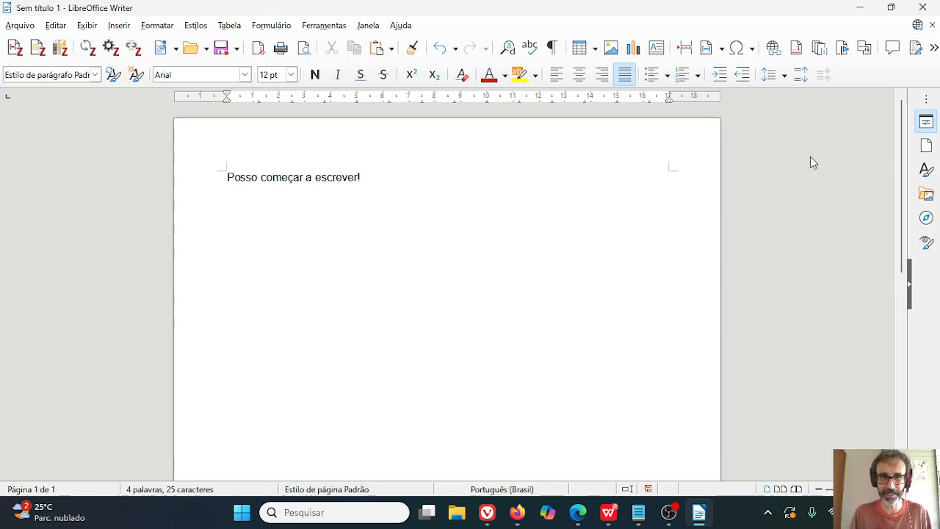
Write "Usei alinhamento 1,5, fonte Arial 12 e texto justificado." as the second paragraph
{"action": "type", "text": "Co"}
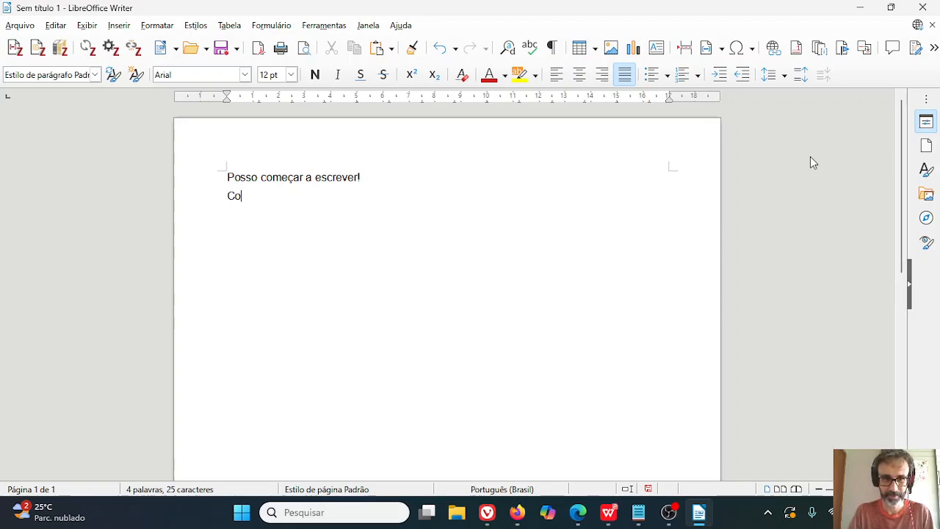
{"action": "key", "text": "BackSpace"}
{"action": "key", "text": "BackSpace"}
{"action": "type", "text": "Usei "}
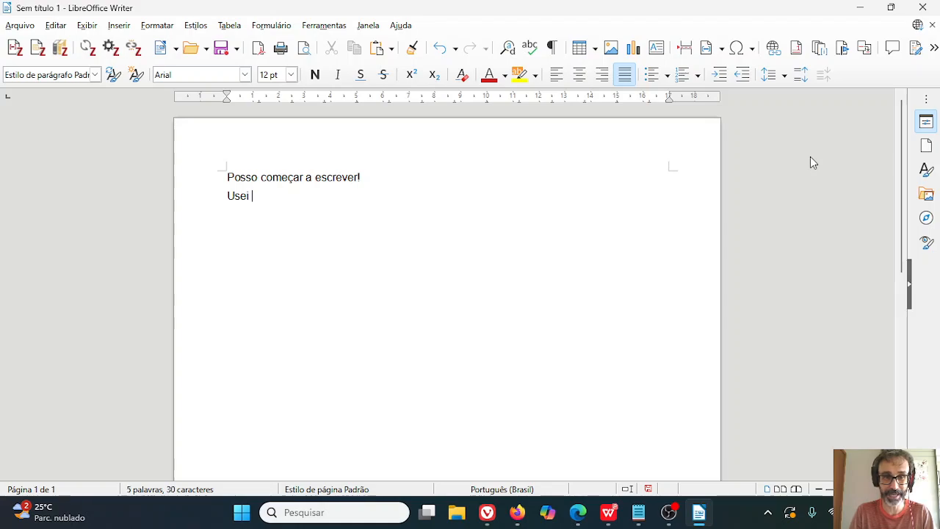
{"action": "type", "text": "alinhamento "}
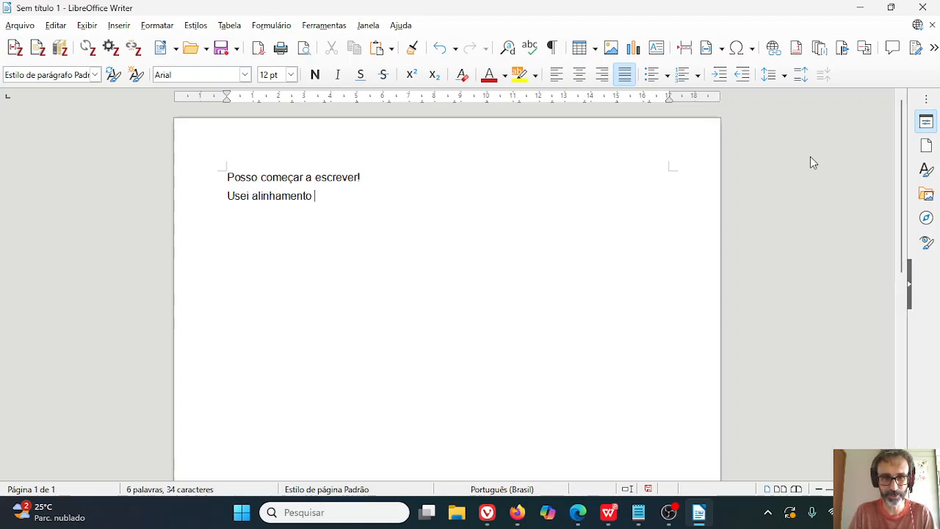
{"action": "type", "text": "1,5, fonte"}
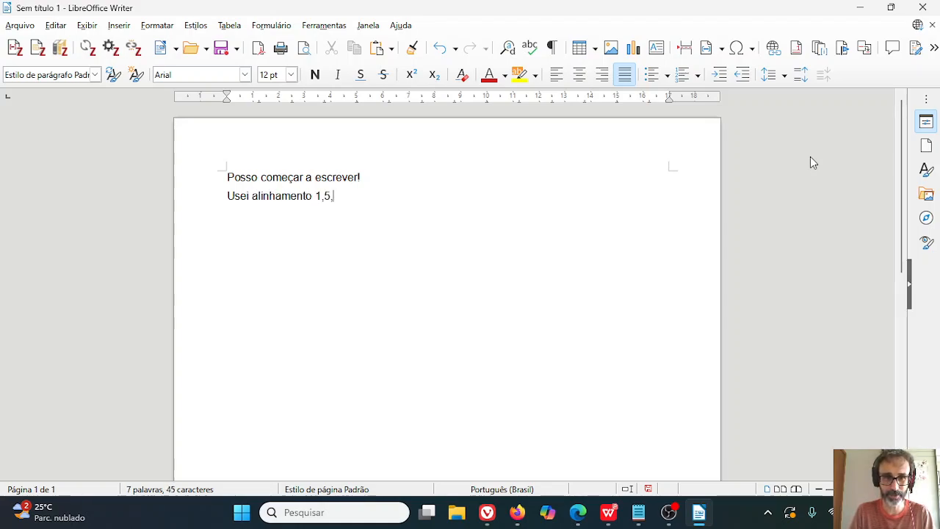
{"action": "type", "text": " A"}
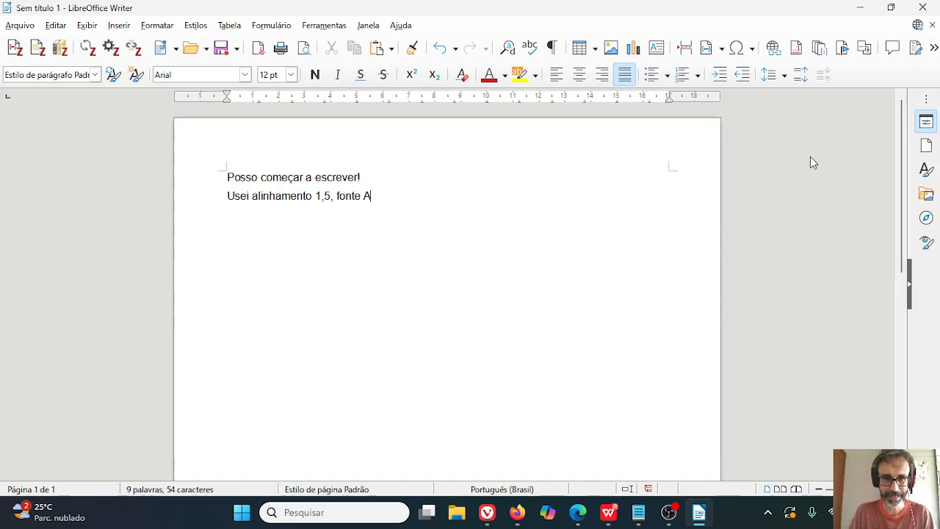
{"action": "type", "text": "rial 12 e"}
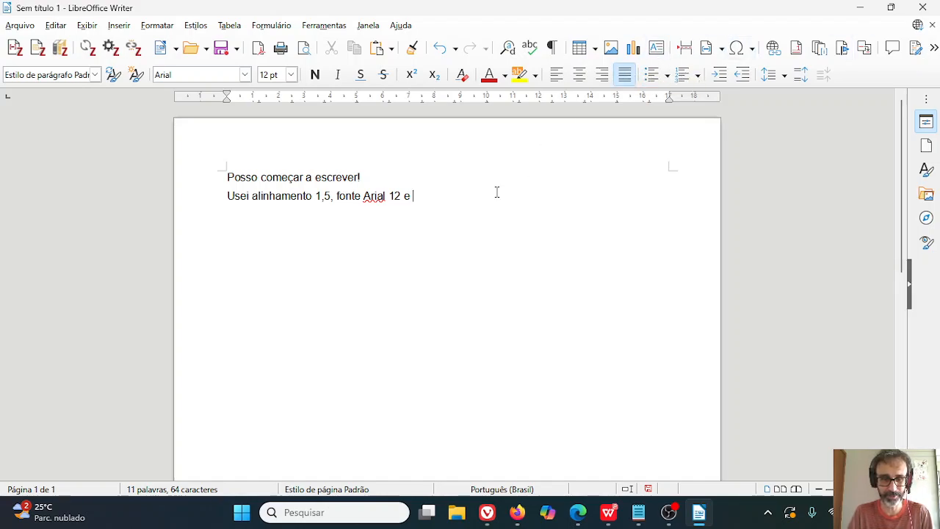
{"action": "type", "text": "texto justif"}
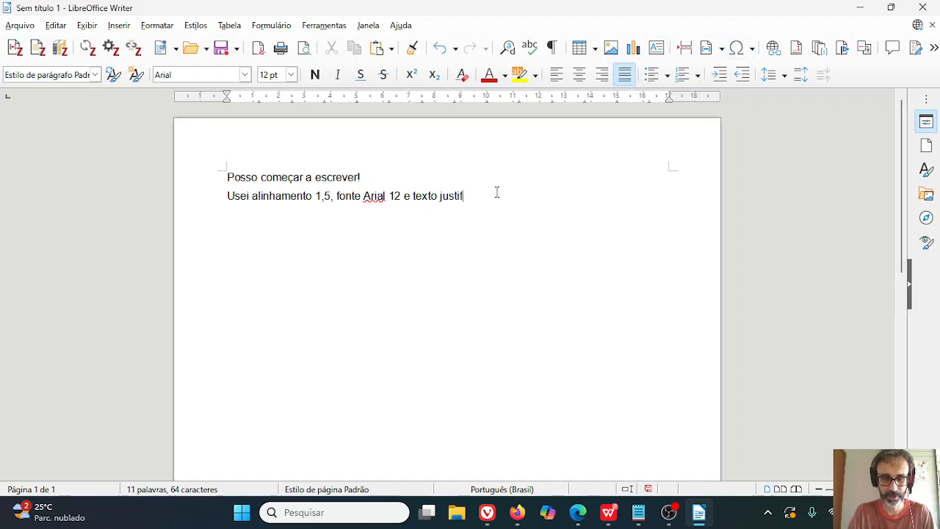
{"action": "type", "text": "icado."}
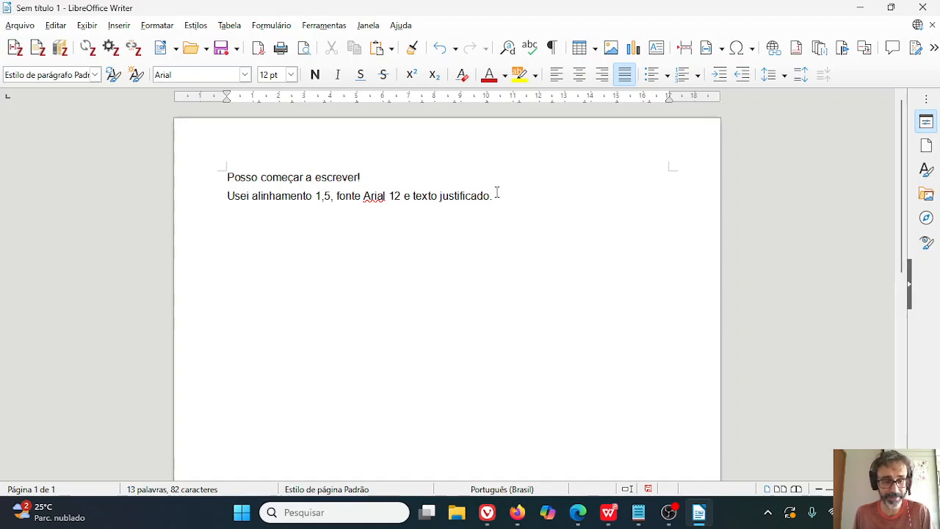
Try indenting the second paragraph's first line and clear the added whitespace again
{"action": "key", "text": "Tab"}
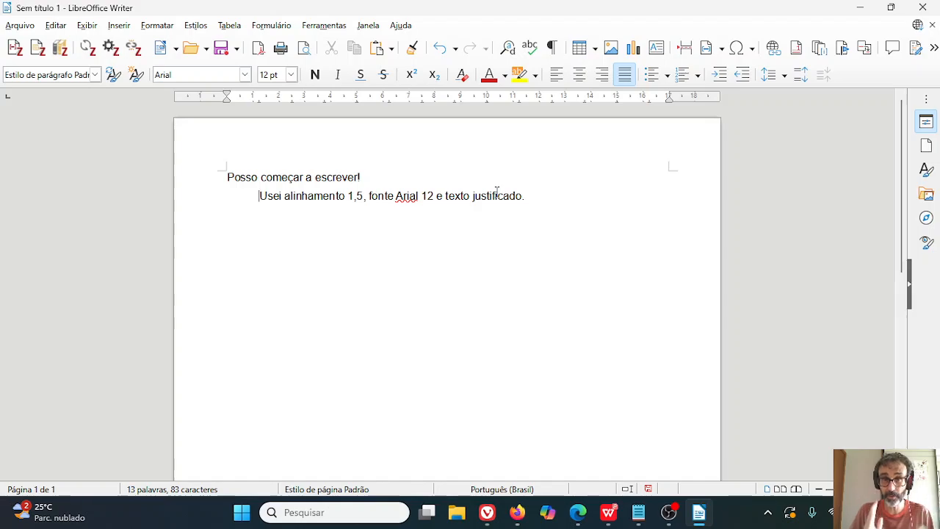
{"action": "key", "text": "BackSpace"}
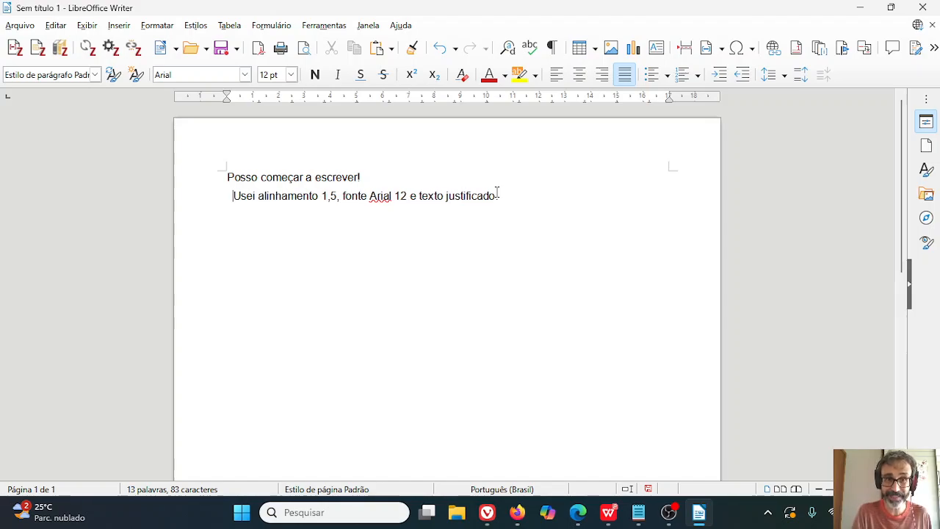
{"action": "key", "text": "BackSpace"}
{"action": "key", "text": "BackSpace"}
{"action": "key", "text": "BackSpace"}
{"action": "key", "text": "BackSpace"}
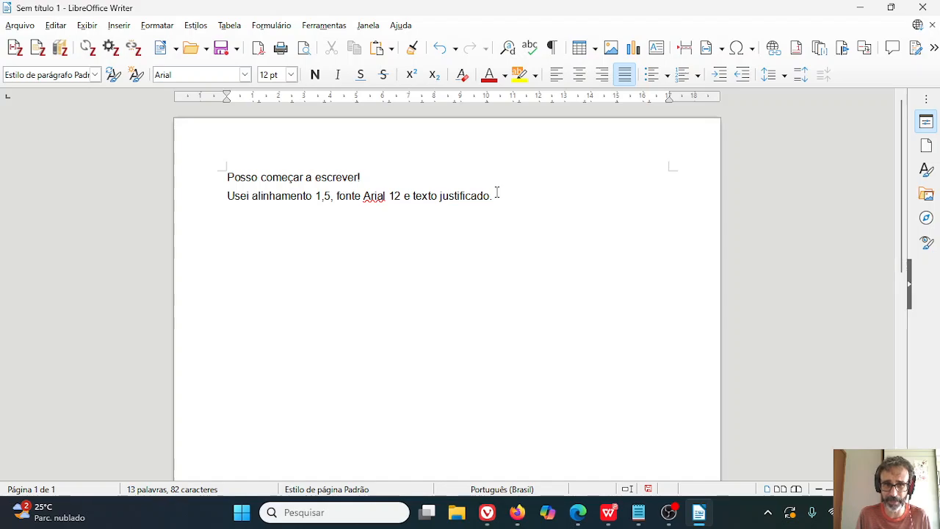
Indent the second paragraph with one tab and make its first word, "Usei", bold
{"action": "key", "text": "Tab"}
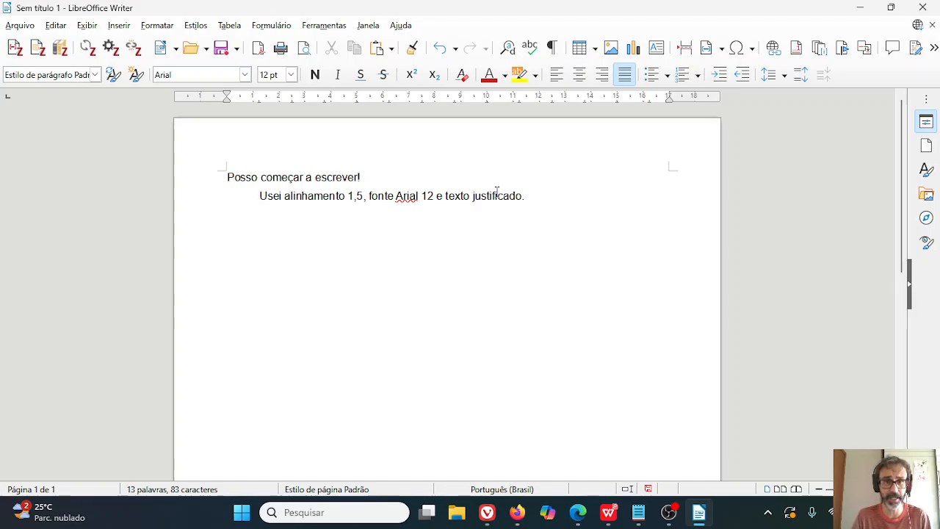
{"action": "key", "text": "ctrl+shift+Right"}
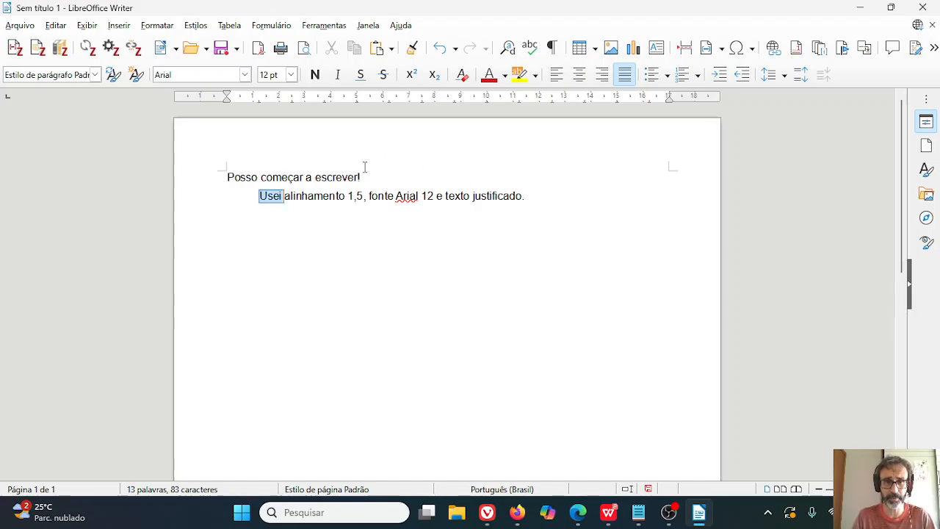
{"action": "left_click", "coordinate": [316, 76]}
Italicize "1,5, fonte Arial" in the second paragraph
{"action": "left_click_drag", "start_coordinate": [348, 197], "coordinate": [422, 197]}
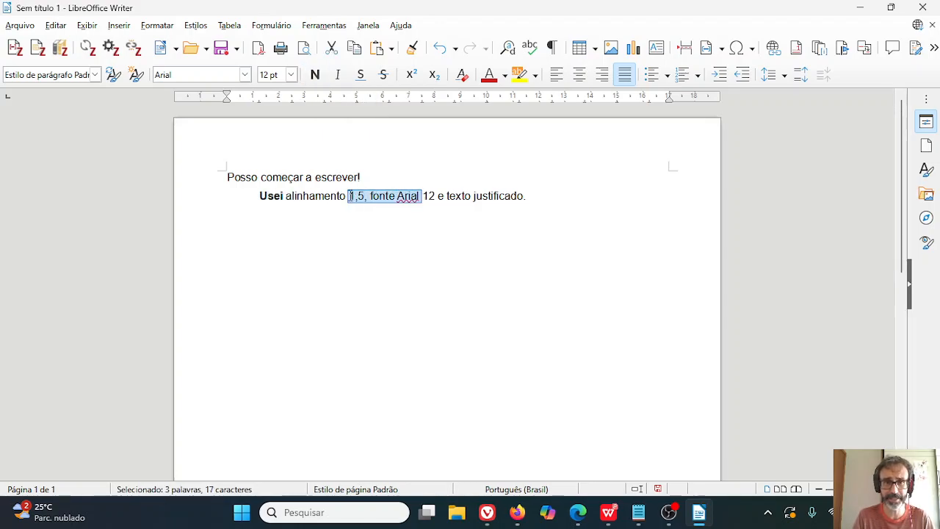
{"action": "left_click", "coordinate": [338, 75]}
{"action": "left_click", "coordinate": [472, 197]}
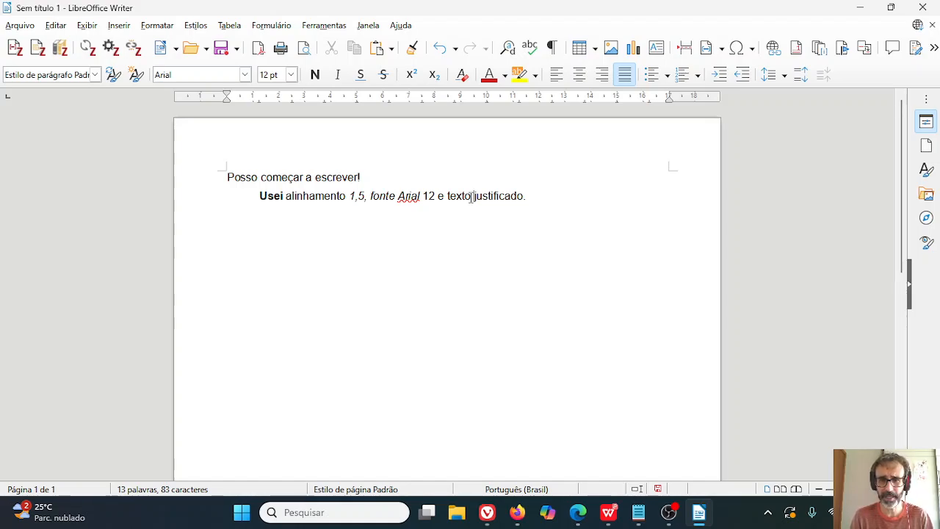
Add the sentence "Pacote de Office." to the end of the second paragraph and italicize the word "Office"
{"action": "type", "text": "Paco"}
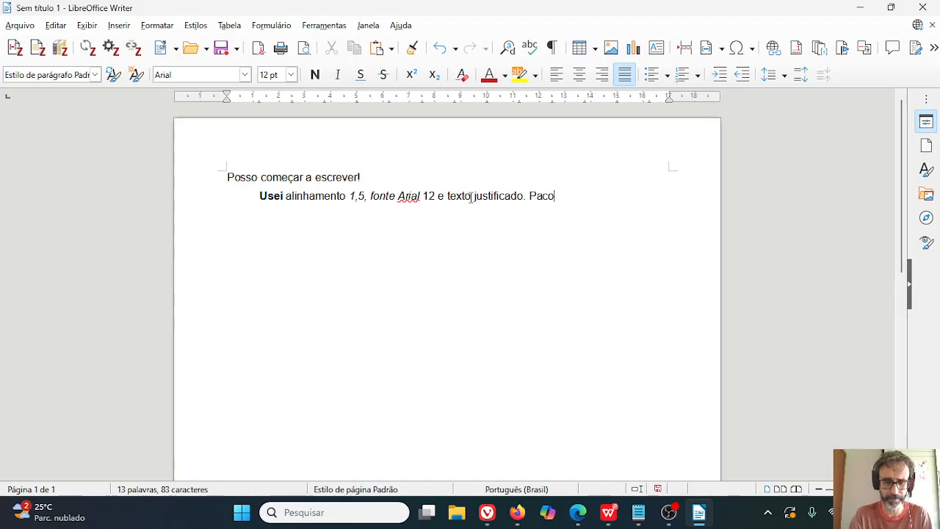
{"action": "type", "text": "te de Offic"}
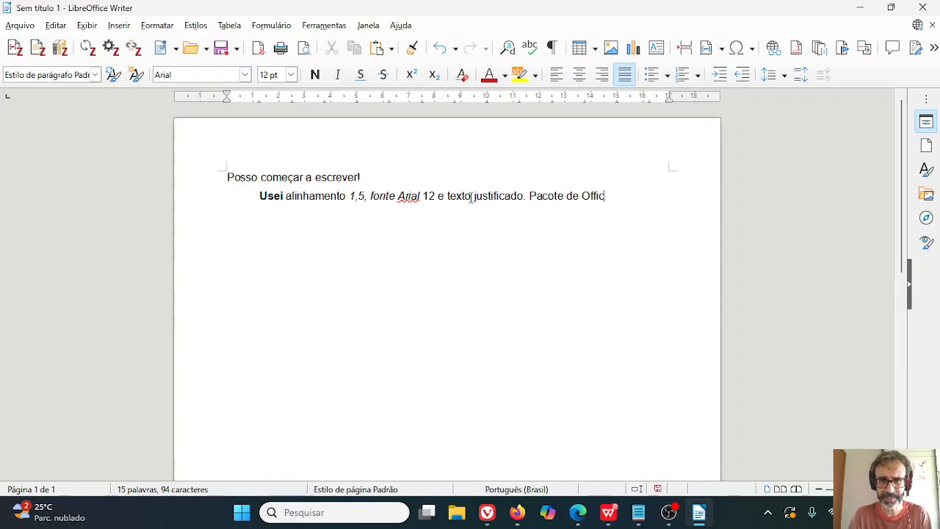
{"action": "type", "text": "e."}
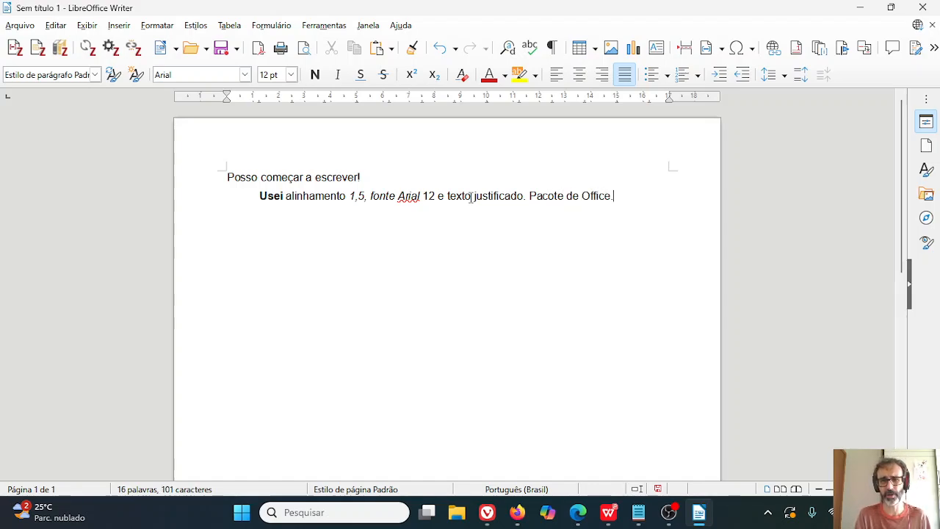
{"action": "key", "text": "Left"}
{"action": "key", "text": "Left"}
{"action": "key", "text": "ctrl+shift+Left"}
{"action": "key", "text": "ctrl+i"}
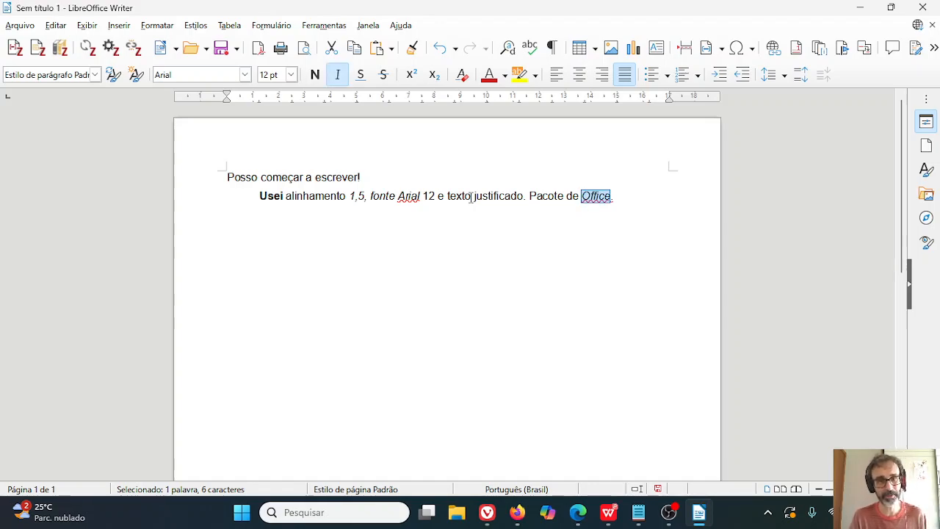
{"action": "key", "text": "Right"}
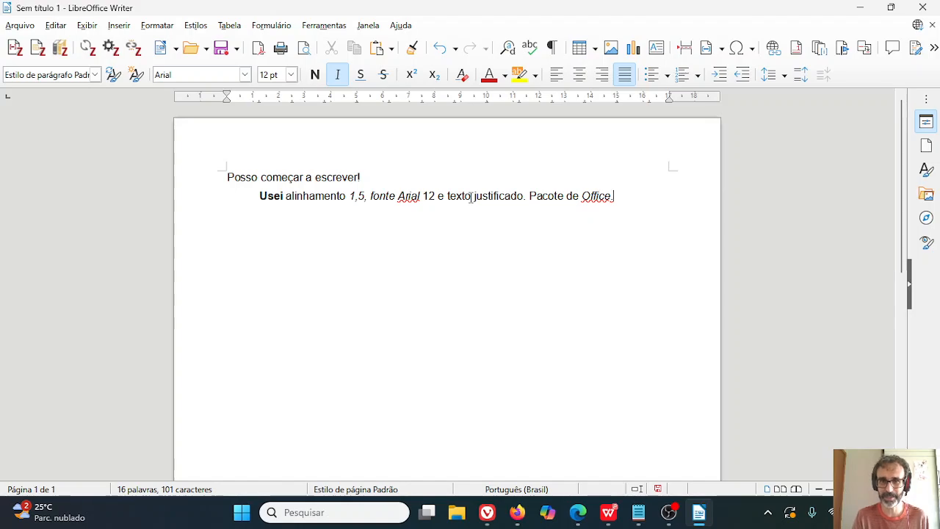
{"action": "key", "text": "ctrl+i"}
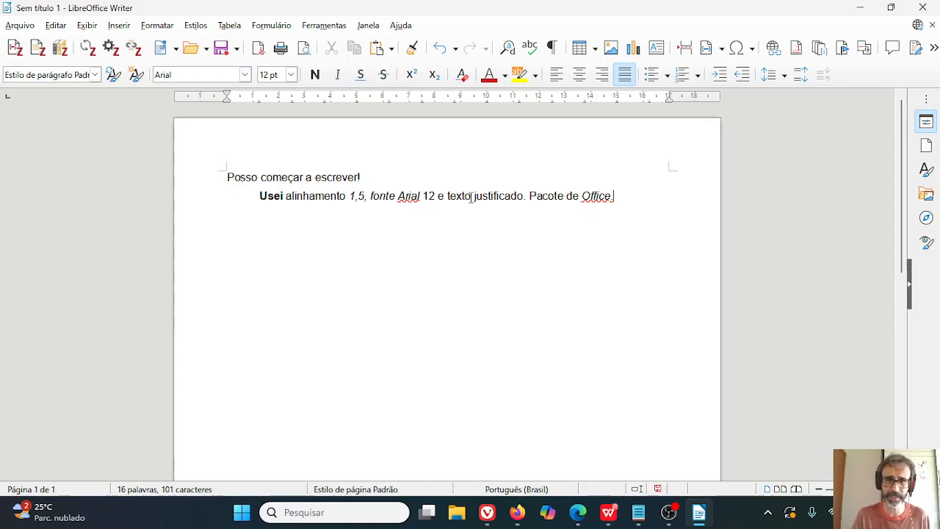
{"action": "key", "text": "Left"}
{"action": "key", "text": "Left"}
{"action": "key", "text": "Left"}
{"action": "key", "text": "Left"}
{"action": "key", "text": "Left"}
{"action": "key", "text": "Left"}
{"action": "key", "text": "Left"}
{"action": "key", "text": "Left"}
{"action": "key", "text": "Left"}
{"action": "key", "text": "Left"}
{"action": "key", "text": "Left"}
{"action": "key", "text": "Left"}
{"action": "key", "text": "Left"}
{"action": "key", "text": "Left"}
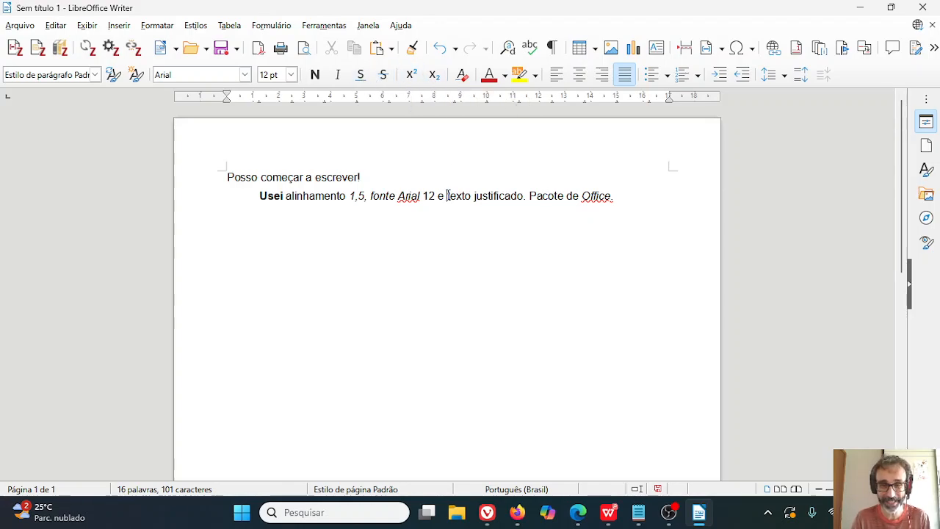
Underline "texto justificado" and strike through the word "Pacote" in the second paragraph
{"action": "left_click_drag", "start_coordinate": [446, 195], "coordinate": [524, 196]}
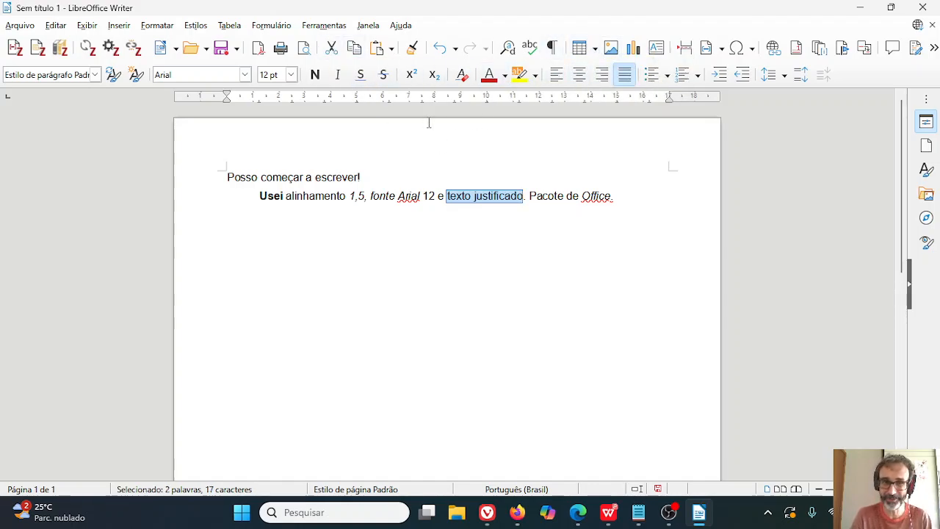
{"action": "left_click", "coordinate": [360, 76]}
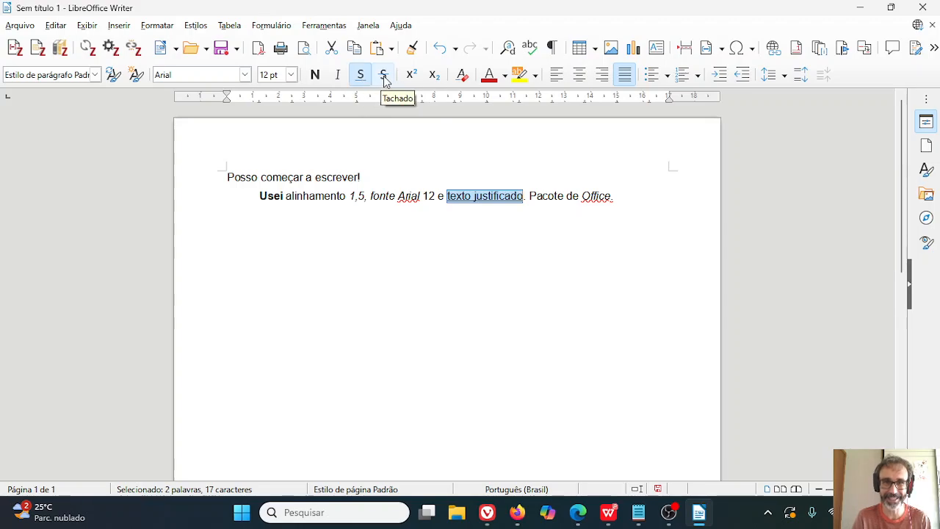
{"action": "left_click_drag", "start_coordinate": [529, 197], "coordinate": [563, 198]}
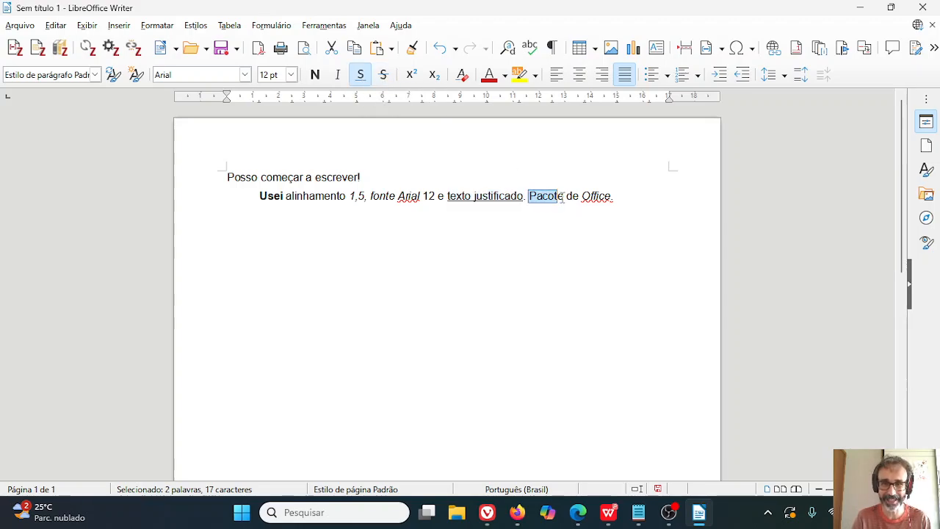
{"action": "left_click", "coordinate": [383, 75]}
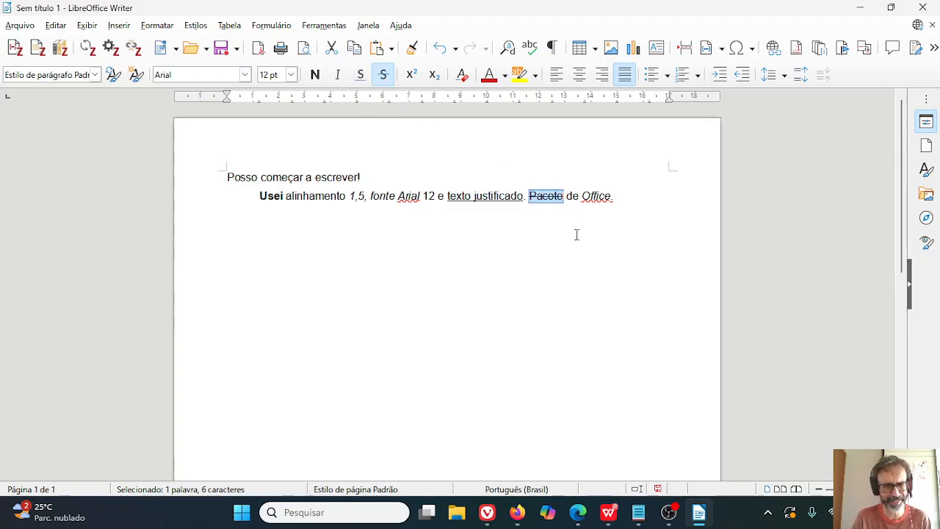
{"action": "left_click", "coordinate": [659, 207]}
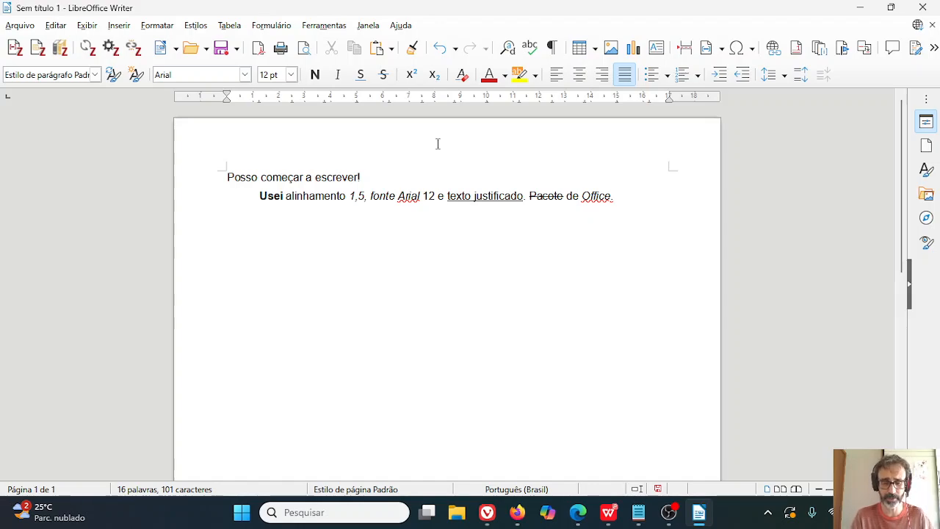
Add "12a" to the end of the second paragraph and format its "a" as superscript after trying subscript
{"action": "type", "text": "12a"}
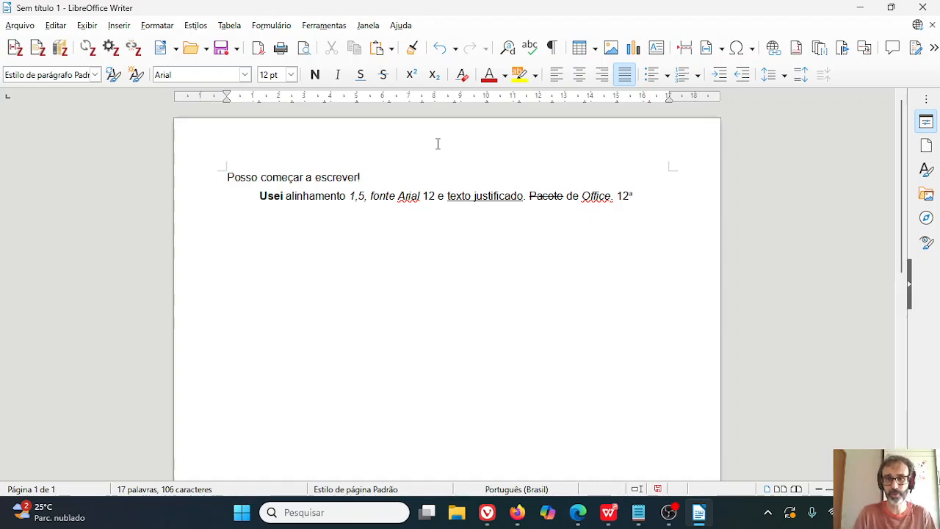
{"action": "key", "text": "shift+Left"}
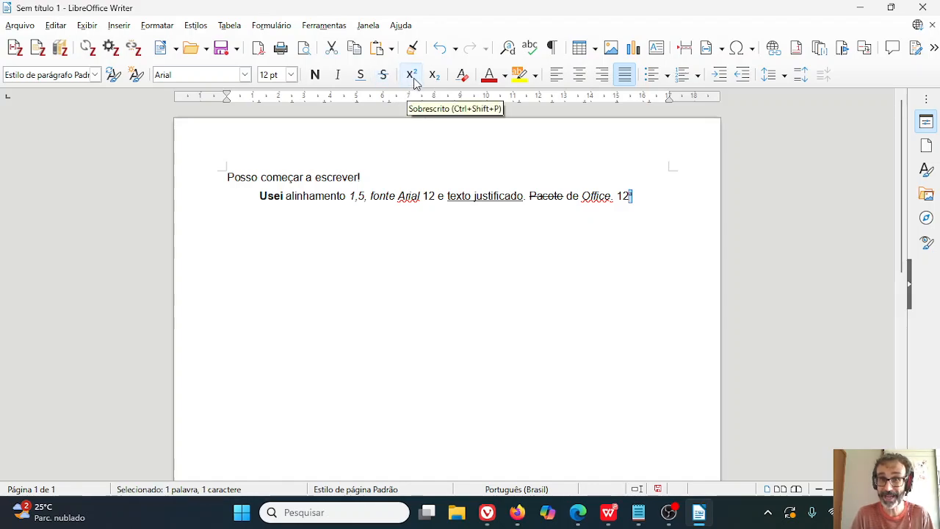
{"action": "left_click", "coordinate": [414, 77]}
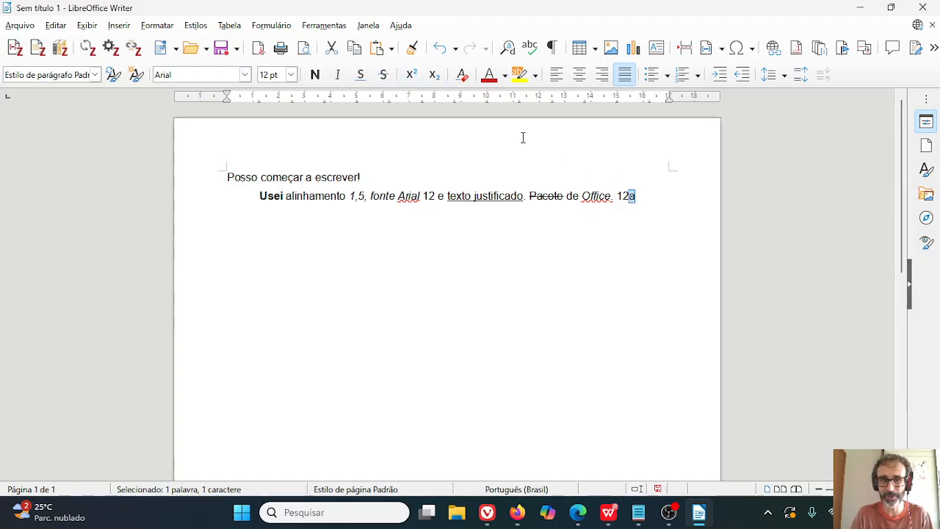
{"action": "left_click", "coordinate": [410, 75]}
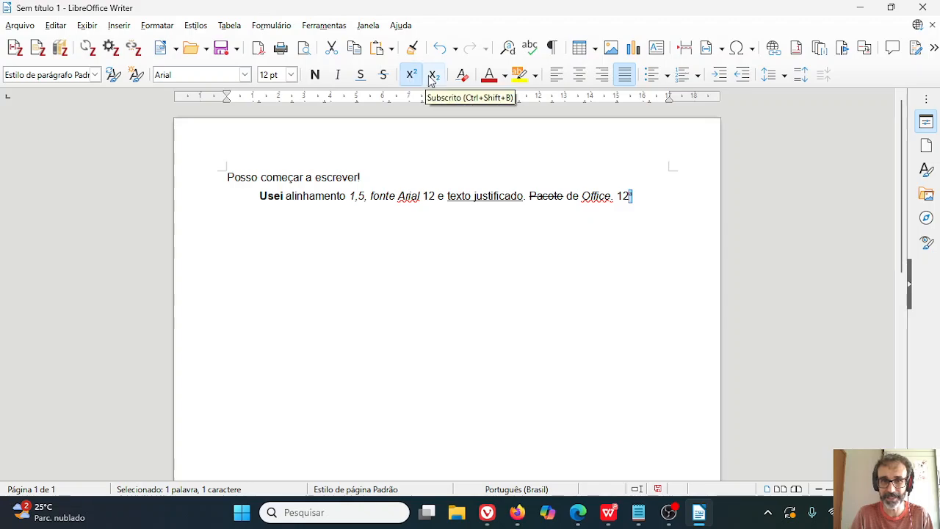
{"action": "left_click", "coordinate": [435, 76]}
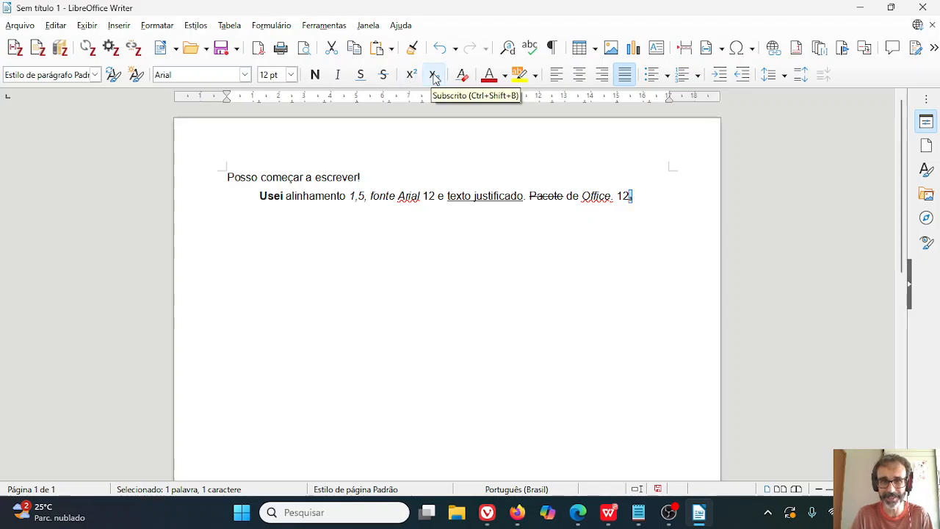
{"action": "left_click", "coordinate": [411, 75]}
{"action": "left_click", "coordinate": [649, 197]}
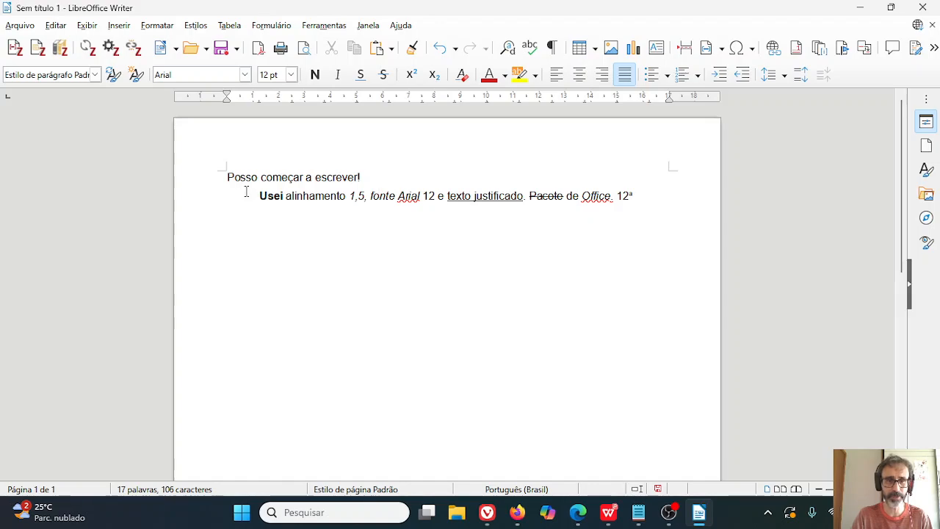
Look at the font colour and highlight colour palettes with the second paragraph selected
{"action": "left_click_drag", "start_coordinate": [247, 192], "coordinate": [678, 198]}
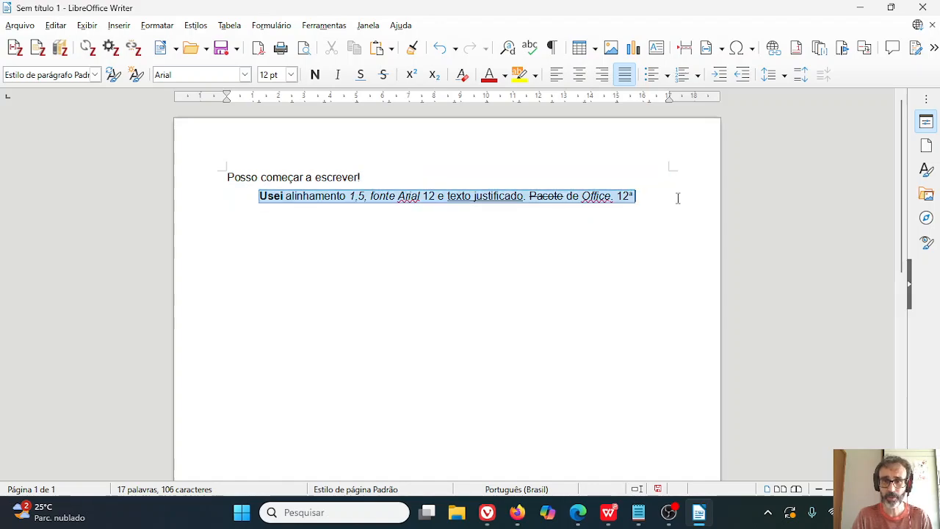
{"action": "left_click", "coordinate": [505, 75]}
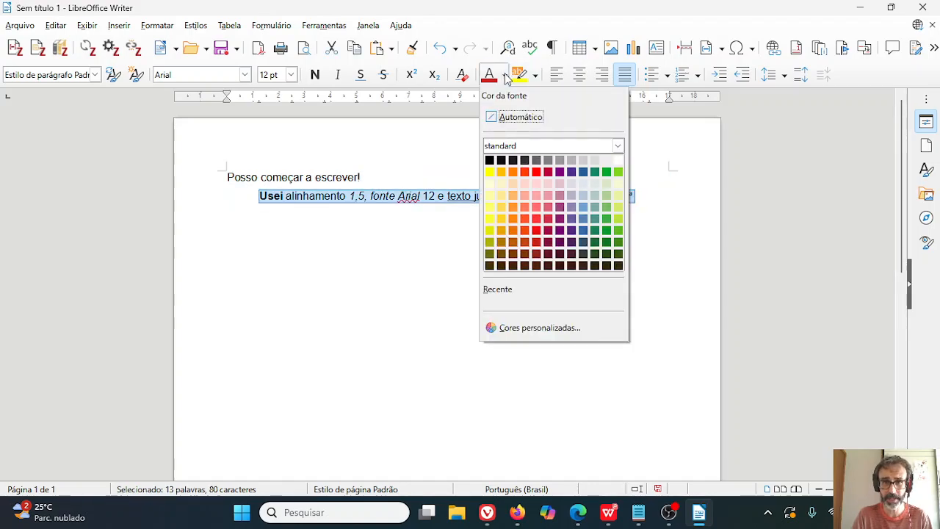
{"action": "left_click", "coordinate": [536, 79]}
{"action": "left_click", "coordinate": [537, 77]}
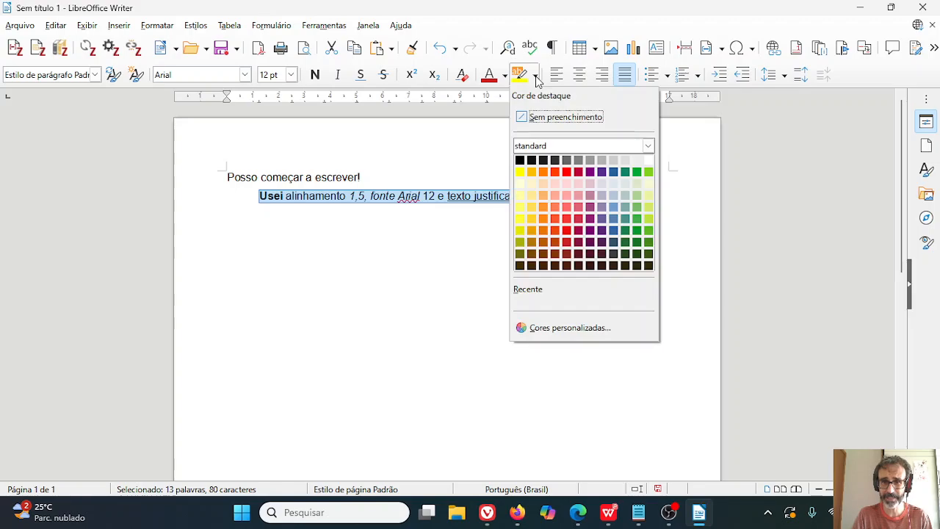
{"action": "left_click", "coordinate": [318, 188]}
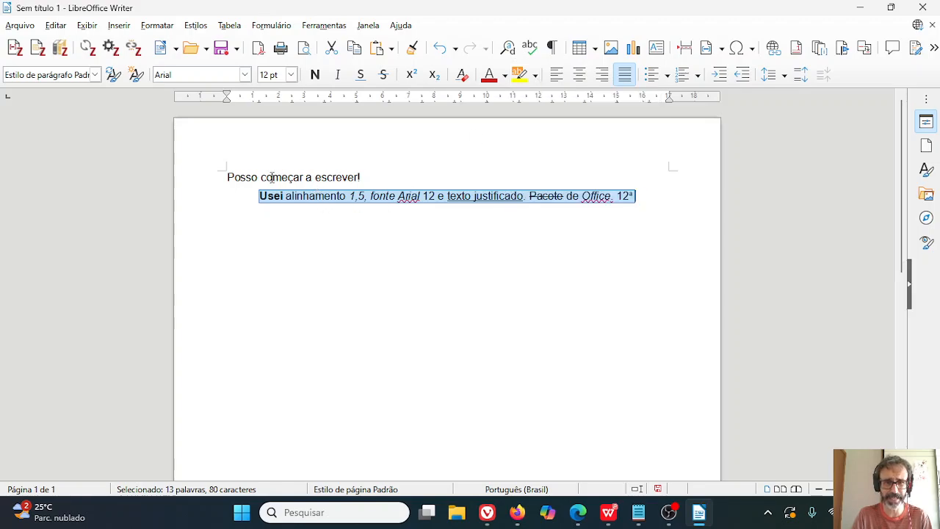
Highlight "começar a escrever" in the first paragraph in yellow
{"action": "left_click", "coordinate": [264, 179]}
{"action": "left_click_drag", "start_coordinate": [262, 179], "coordinate": [359, 179]}
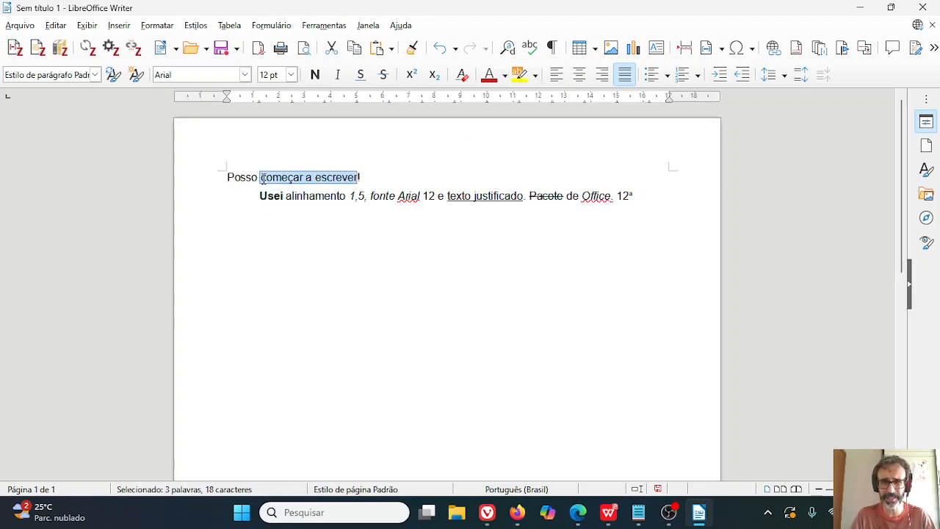
{"action": "left_click", "coordinate": [518, 75]}
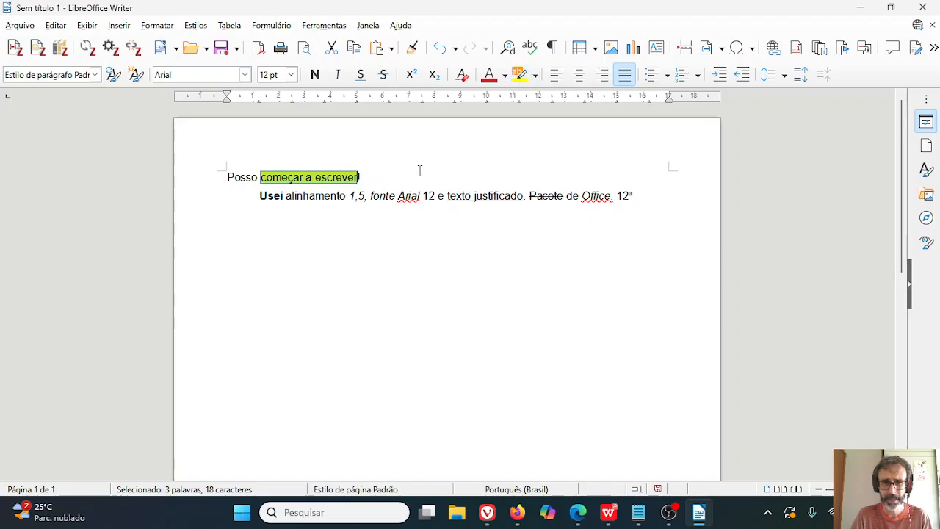
{"action": "left_click", "coordinate": [417, 169]}
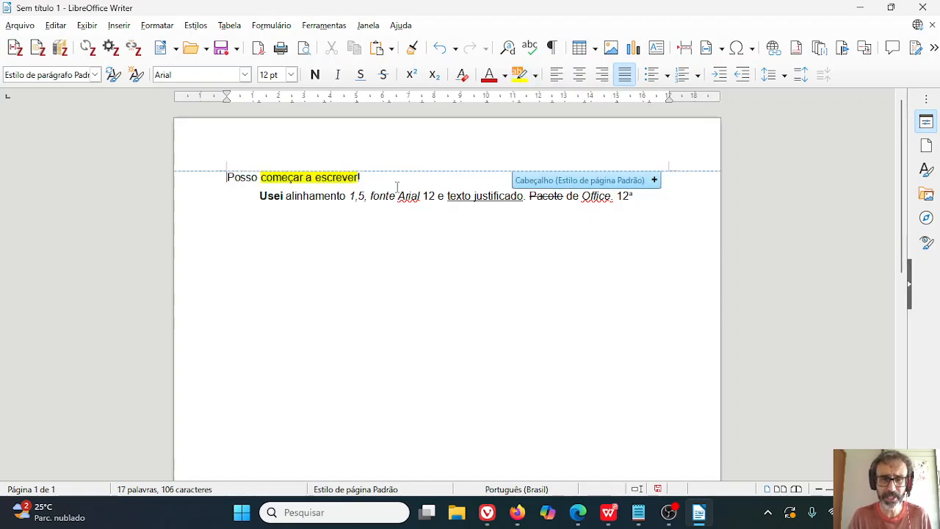
{"action": "key", "text": "ctrl+i"}
{"action": "key", "text": "ctrl+i"}
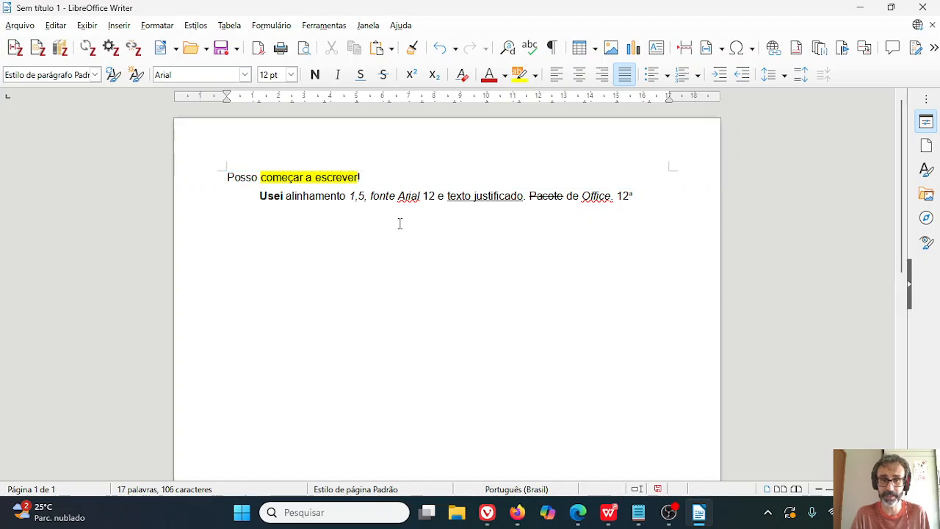
Insert three blank lines above the first paragraph
{"action": "mouse_move", "coordinate": [370, 152]}
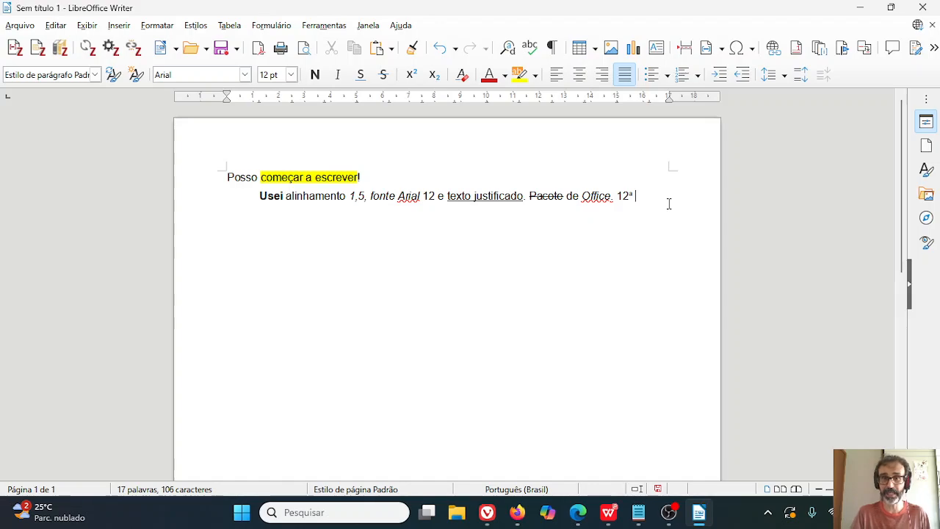
{"action": "key", "text": "Return"}
{"action": "key", "text": "Return"}
{"action": "key", "text": "Return"}
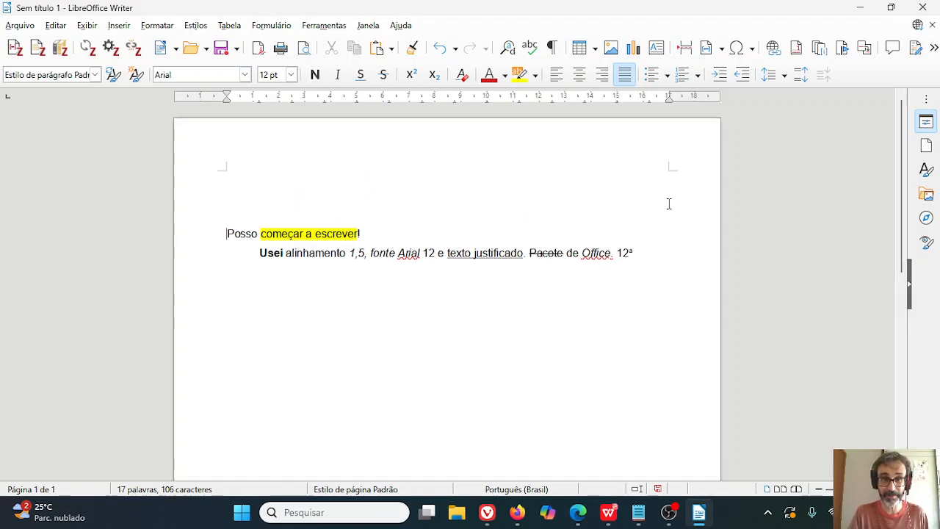
Write "Sumário" as a centred line on the second blank line and start a new line below it
{"action": "key", "text": "Up"}
{"action": "key", "text": "Up"}
{"action": "key", "text": "Up"}
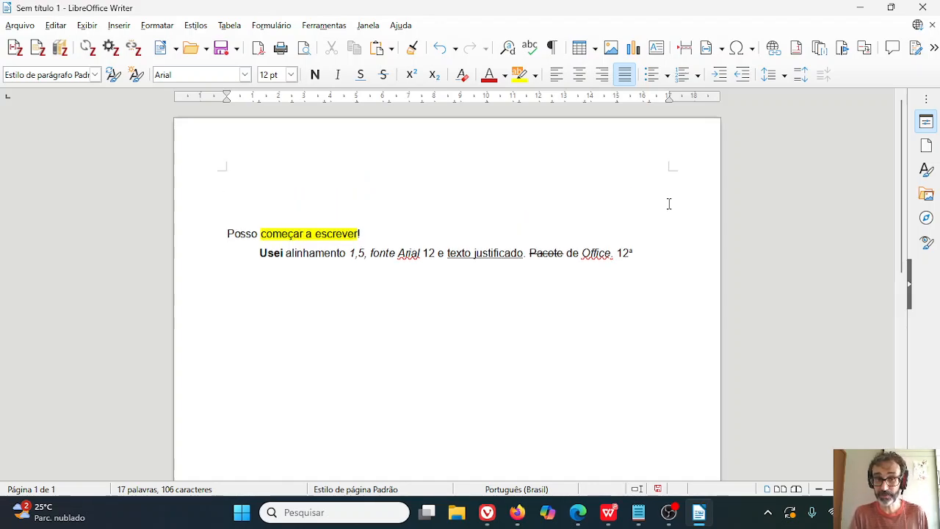
{"action": "type", "text": "S"}
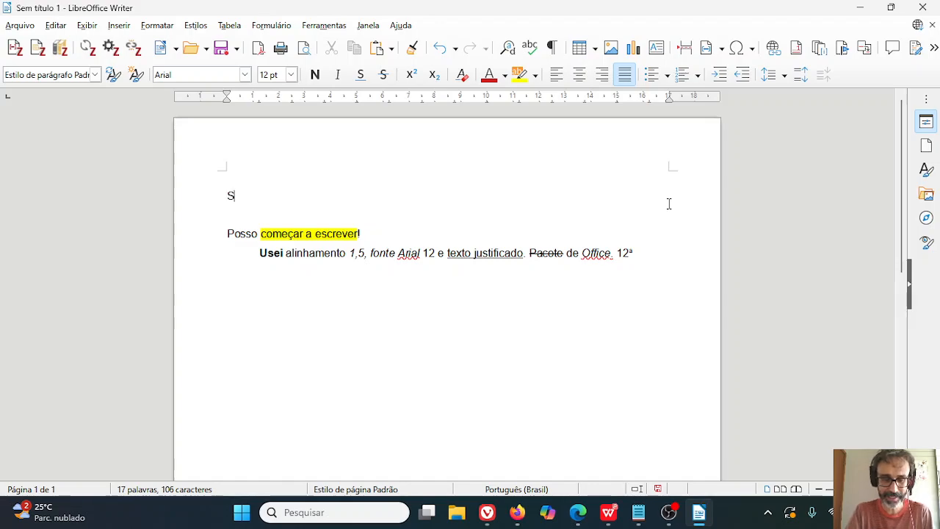
{"action": "type", "text": "umário"}
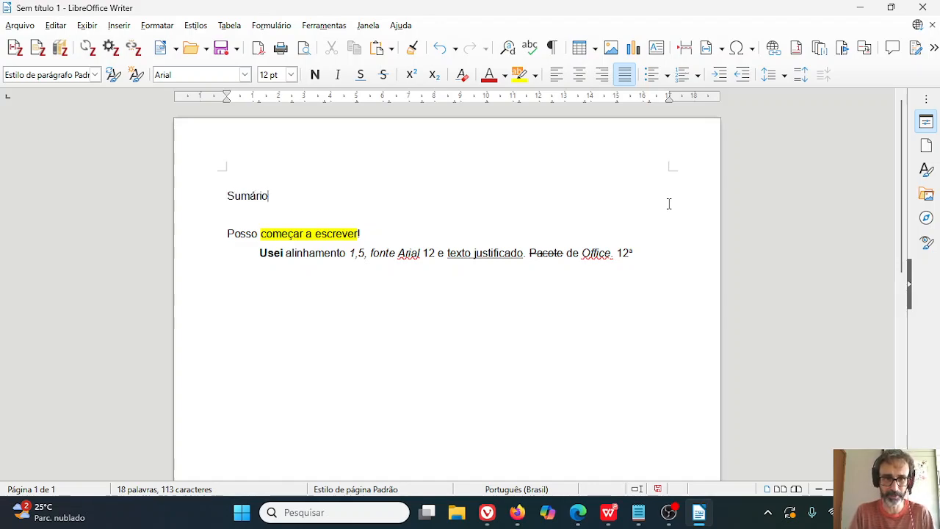
{"action": "left_click", "coordinate": [582, 76]}
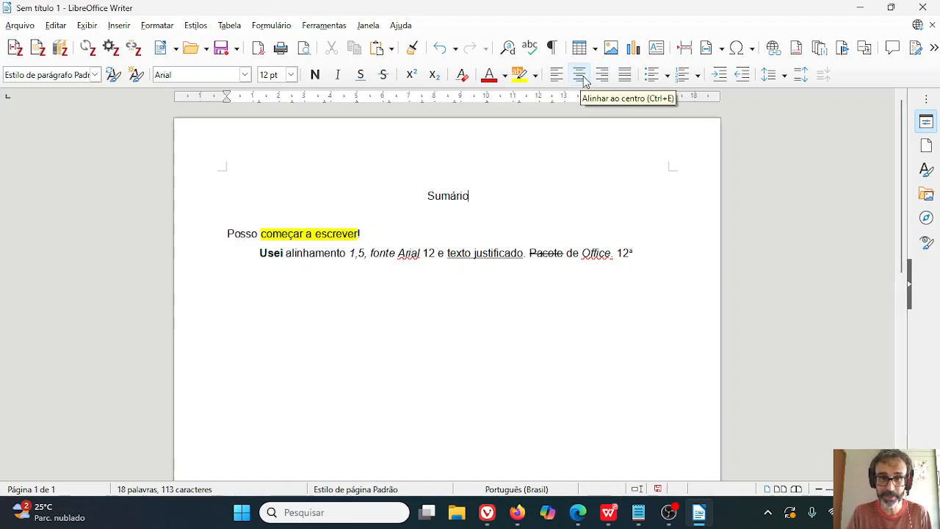
{"action": "key", "text": "Return"}
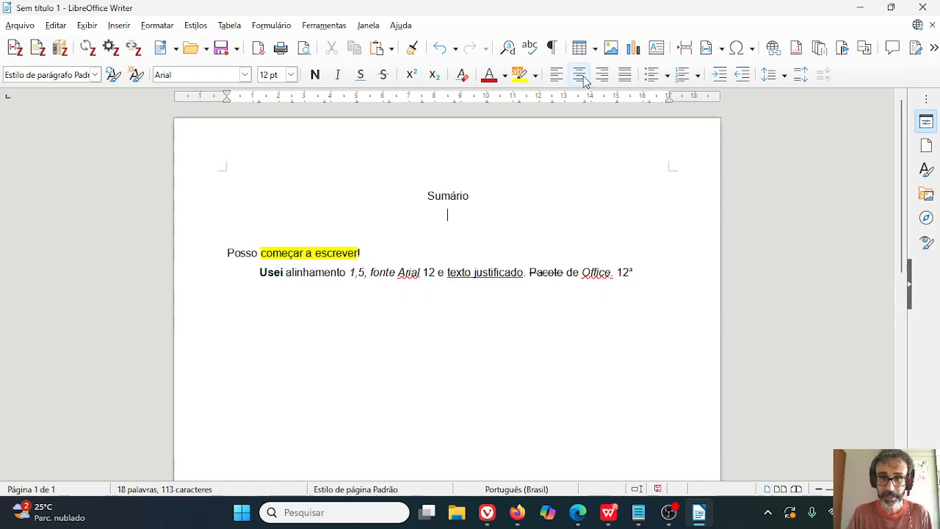
Write "Capítulo 1" with a row of dots and page number 13 as a justified line under "Sumário", and start a new line
{"action": "left_click", "coordinate": [626, 76]}
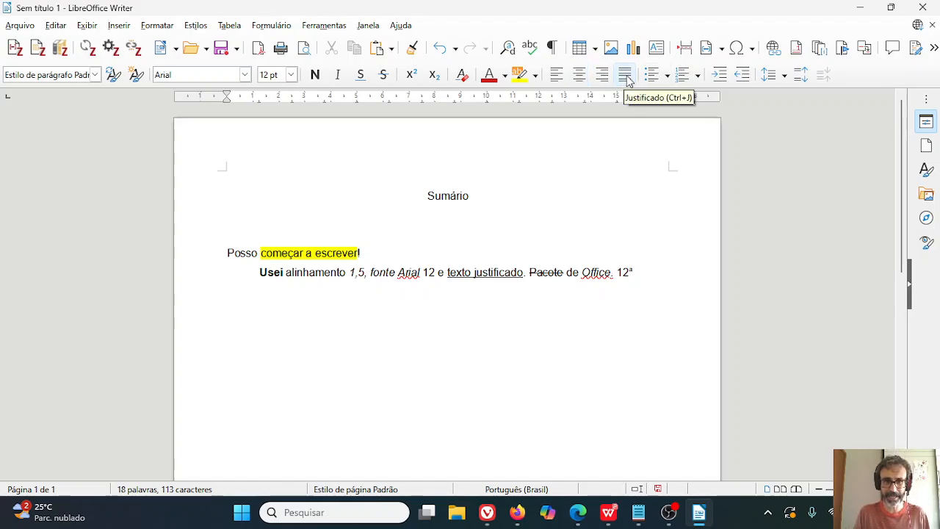
{"action": "type", "text": "Capítu"}
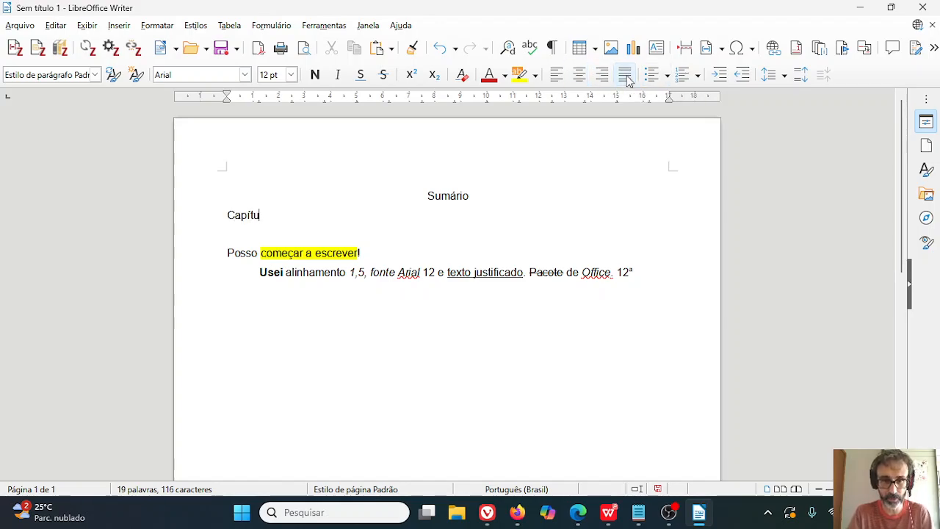
{"action": "type", "text": "lo 1 "}
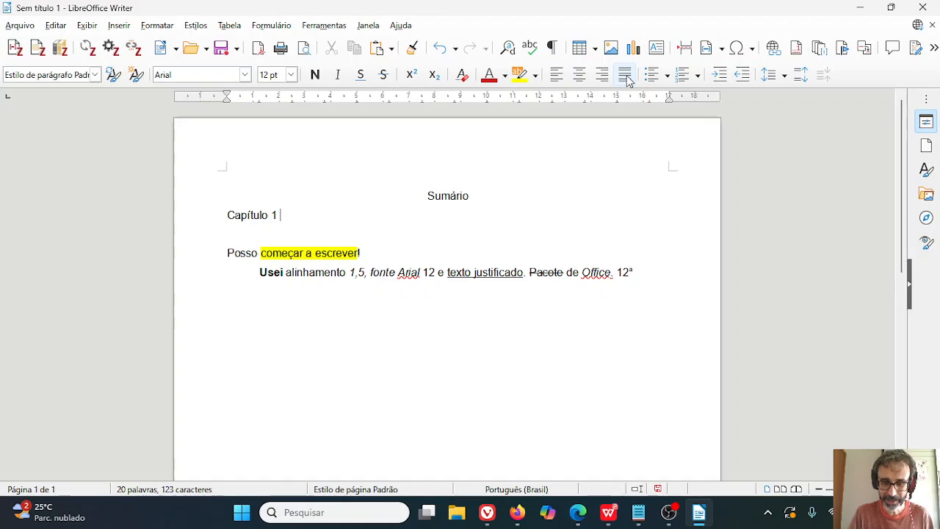
{"action": "type", "text": "................................................"}
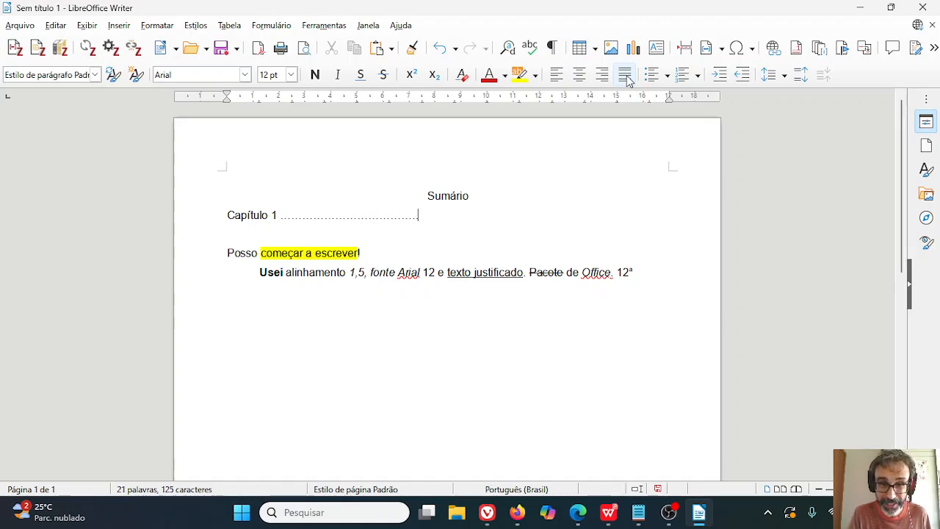
{"action": "type", "text": "............ 13"}
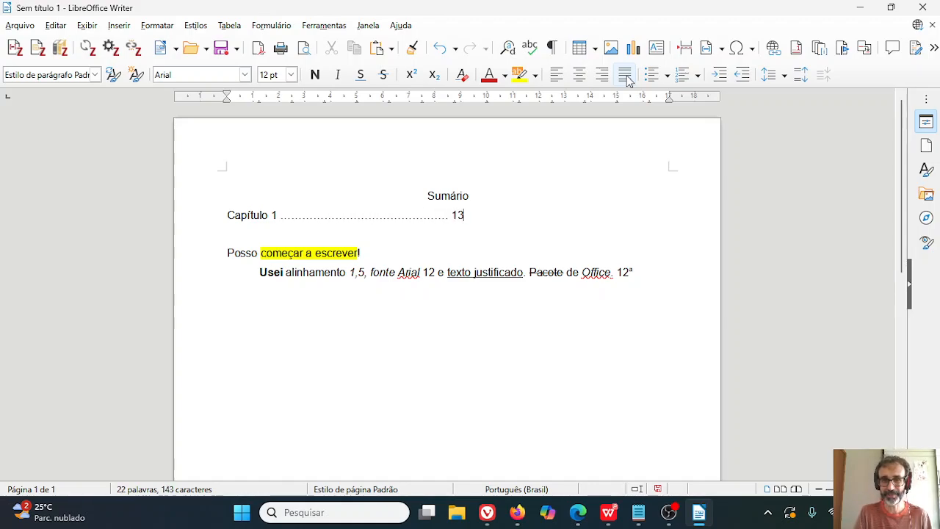
{"action": "key", "text": "Return"}
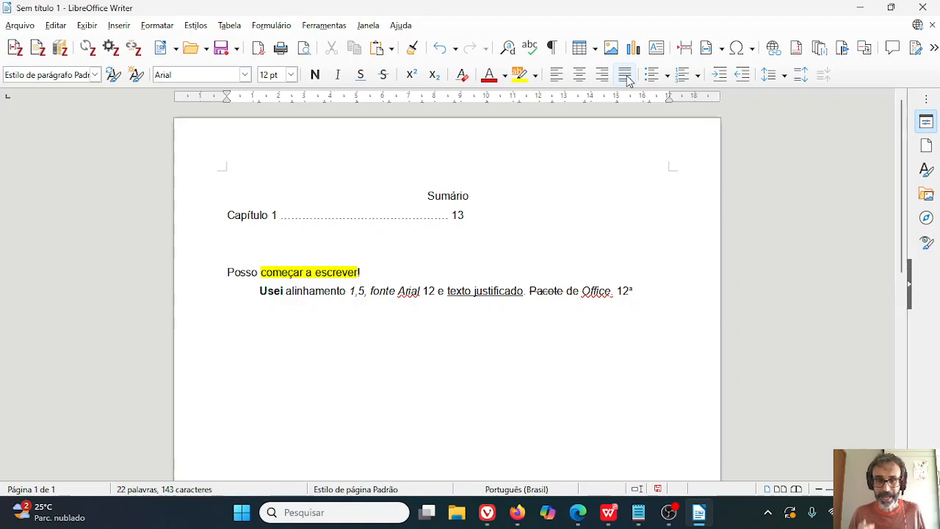
Keep the "Capítulo 1" line justified and change its page number to 15
{"action": "left_click", "coordinate": [625, 75]}
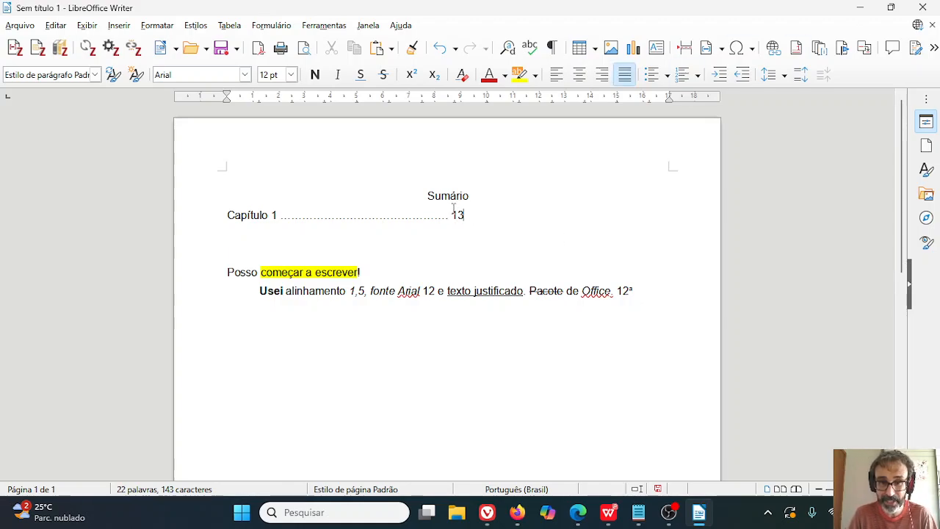
{"action": "key", "text": "BackSpace"}
{"action": "type", "text": "5"}
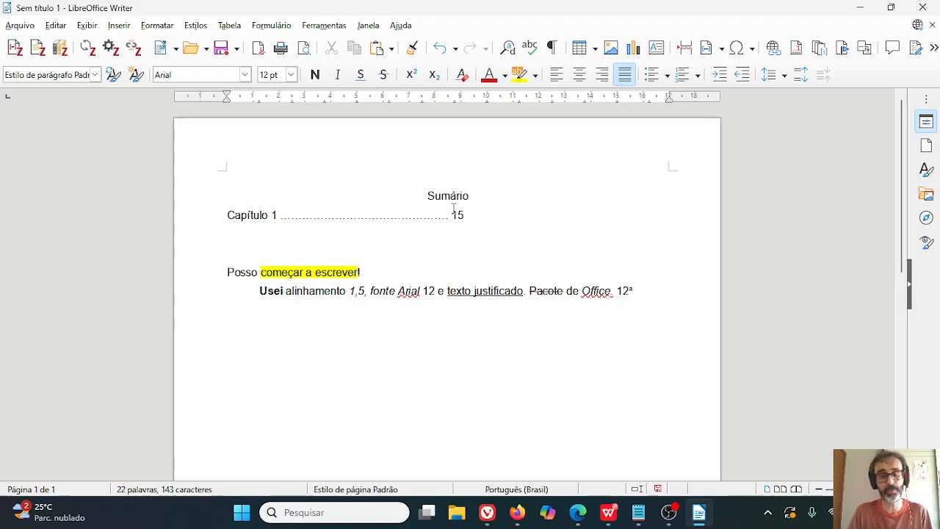
Delete the "Sumário" heading and the "Capítulo 1" line below it
{"action": "key", "text": "shift+Down"}
{"action": "key", "text": "Delete"}
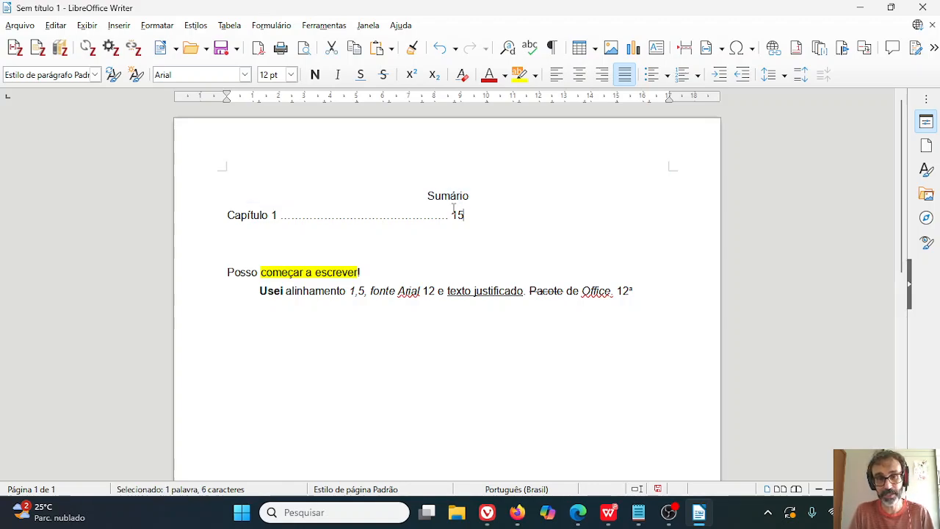
{"action": "key", "text": "shift+Down"}
{"action": "key", "text": "shift+Down"}
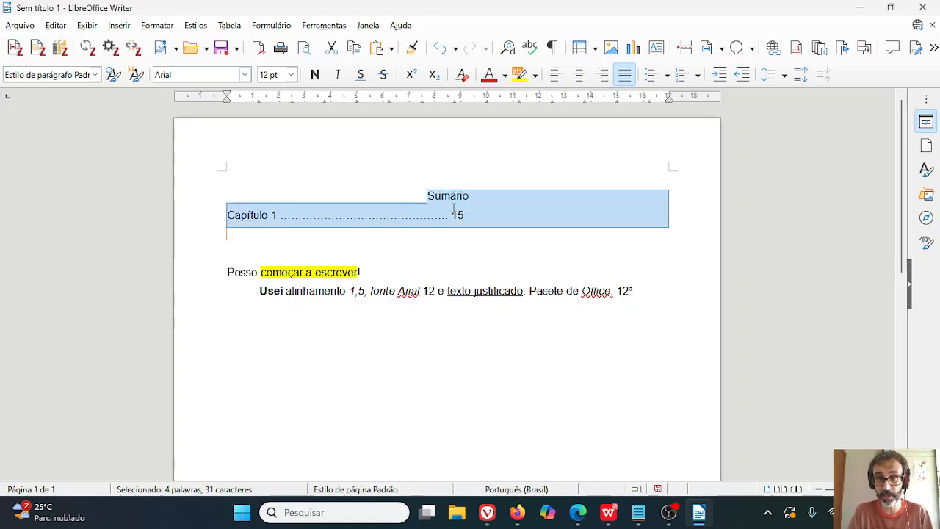
{"action": "key", "text": "Delete"}
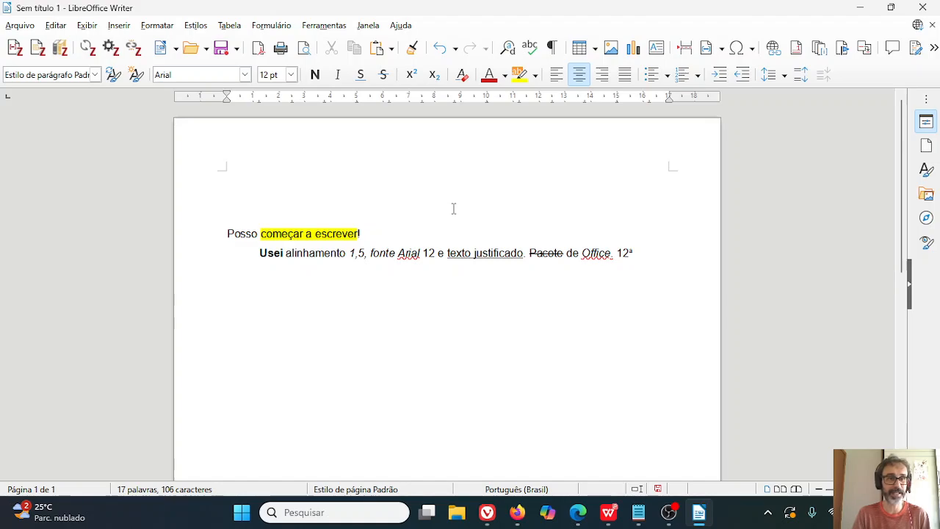
Examine the insertion options and the table of contents settings with their preview, closing the dialog without inserting anything
{"action": "left_click", "coordinate": [119, 25]}
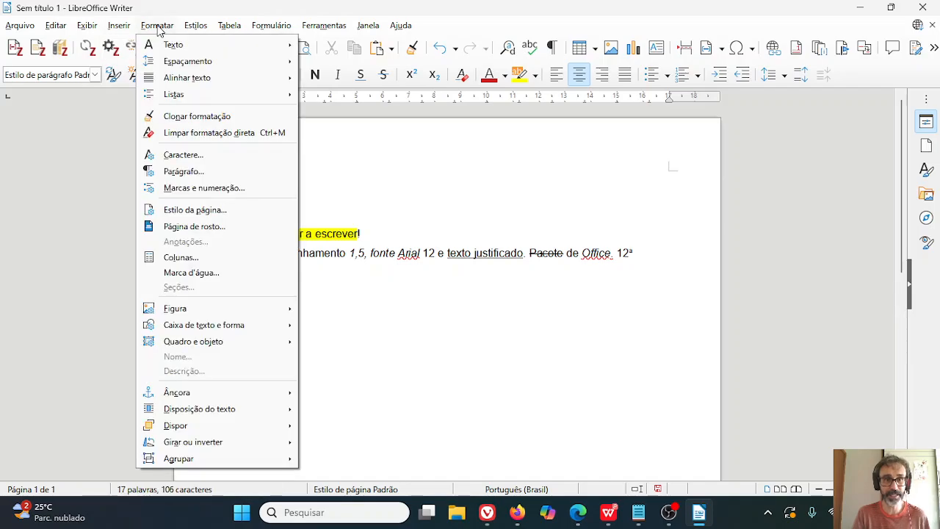
{"action": "left_click", "coordinate": [189, 27]}
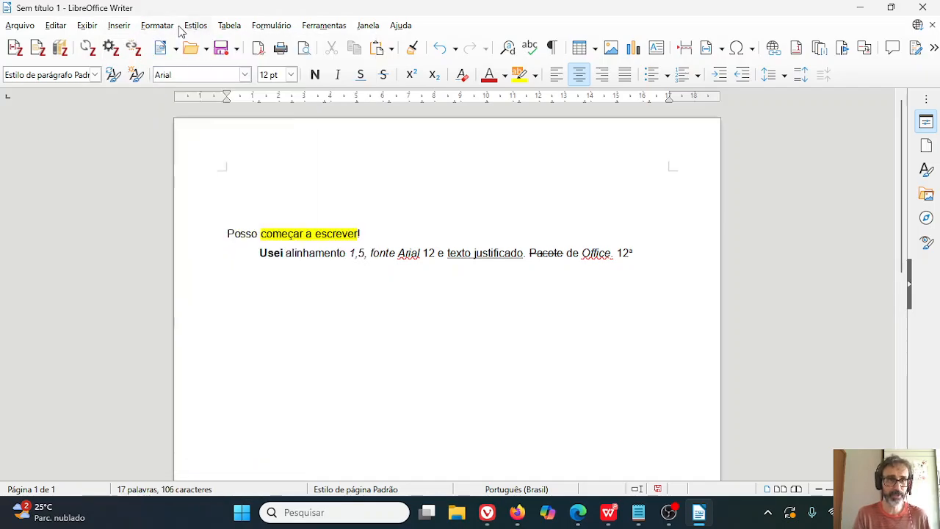
{"action": "left_click", "coordinate": [121, 26]}
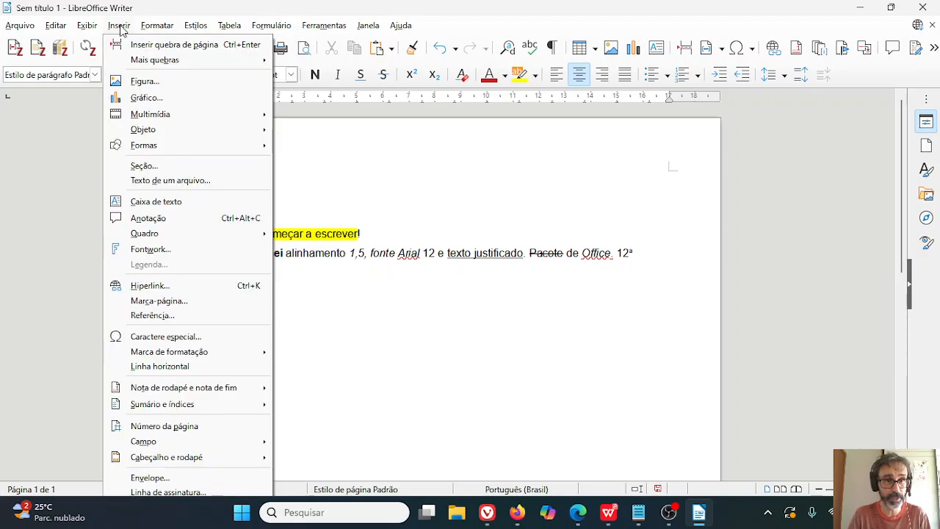
{"action": "mouse_move", "coordinate": [165, 116]}
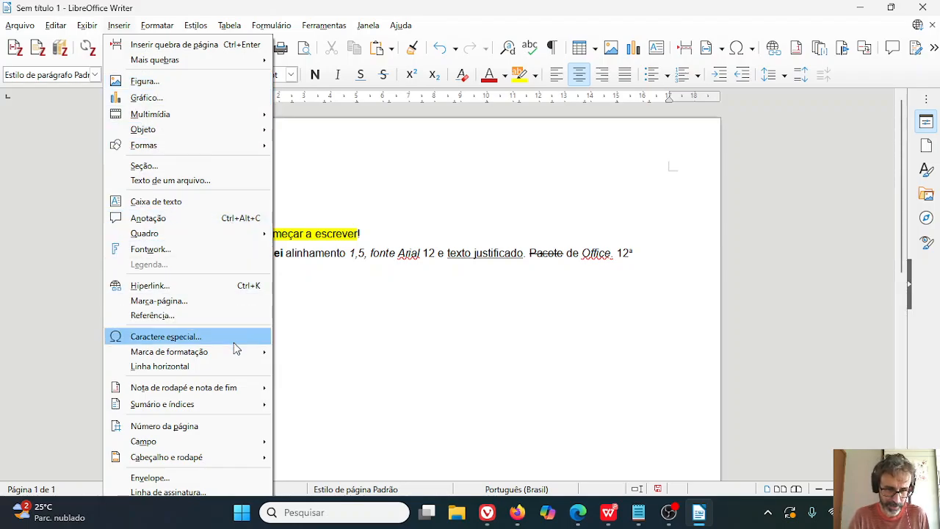
{"action": "mouse_move", "coordinate": [245, 406]}
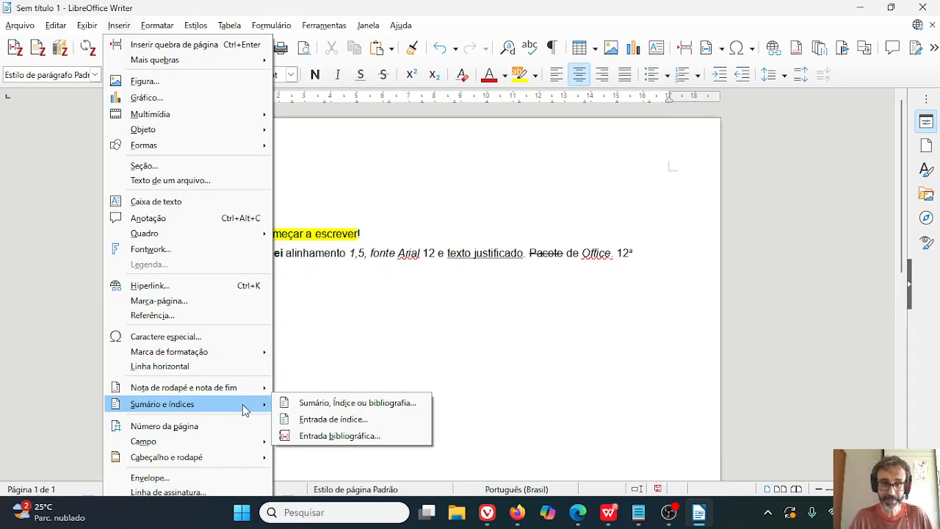
{"action": "left_click", "coordinate": [341, 409]}
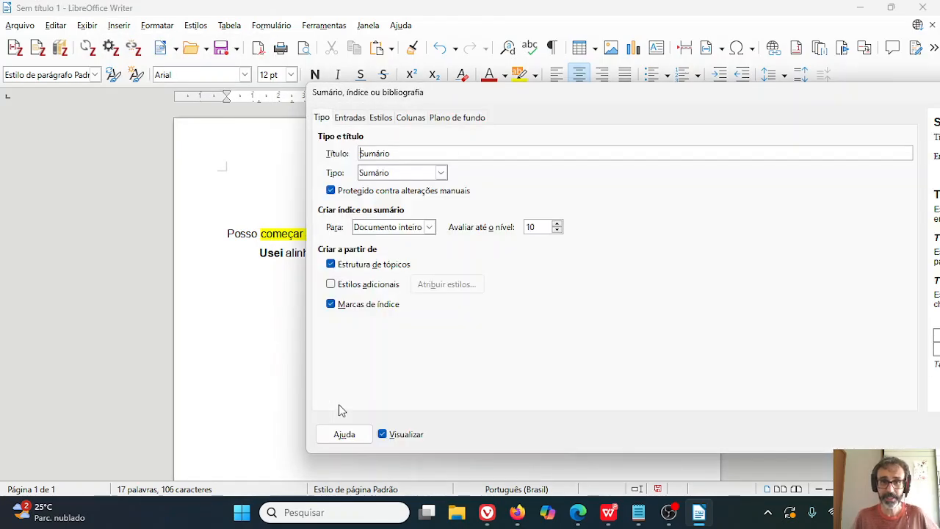
{"action": "left_click_drag", "start_coordinate": [618, 101], "coordinate": [406, 82]}
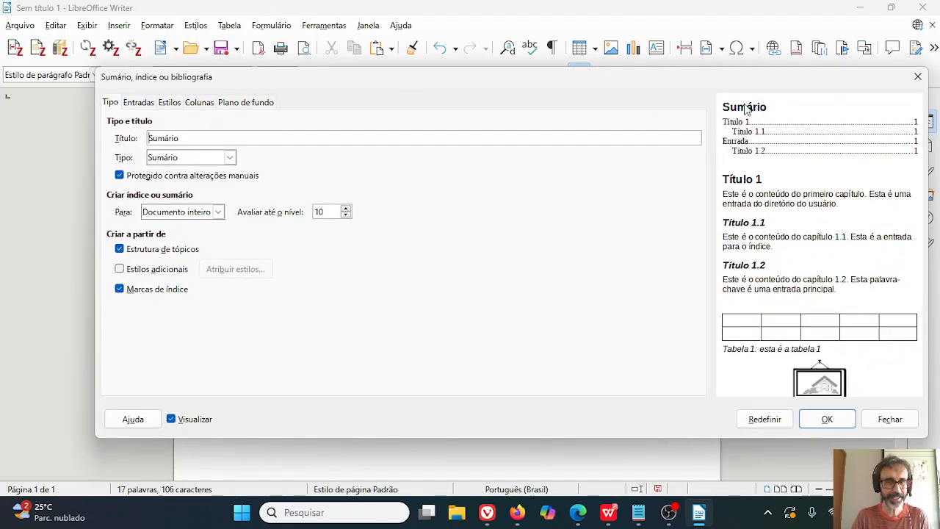
{"action": "left_click_drag", "start_coordinate": [759, 83], "coordinate": [689, 80]}
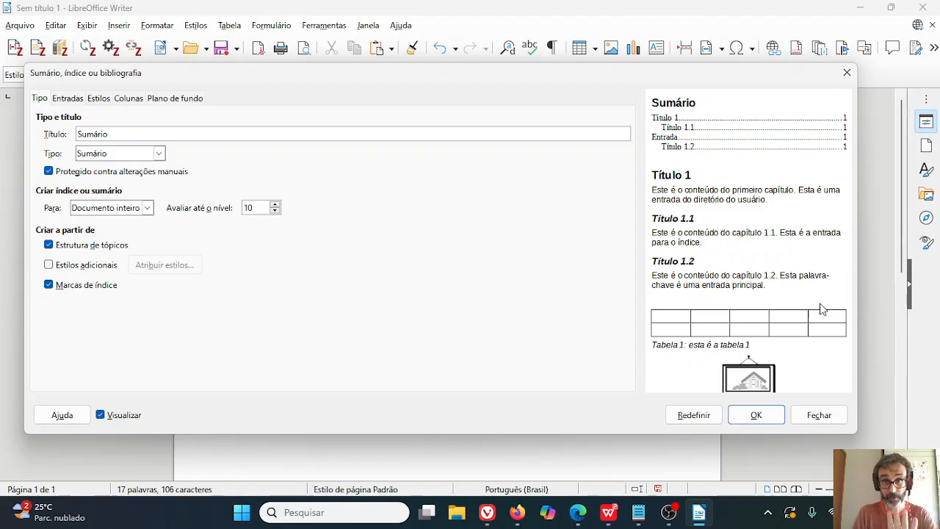
{"action": "left_click", "coordinate": [848, 72]}
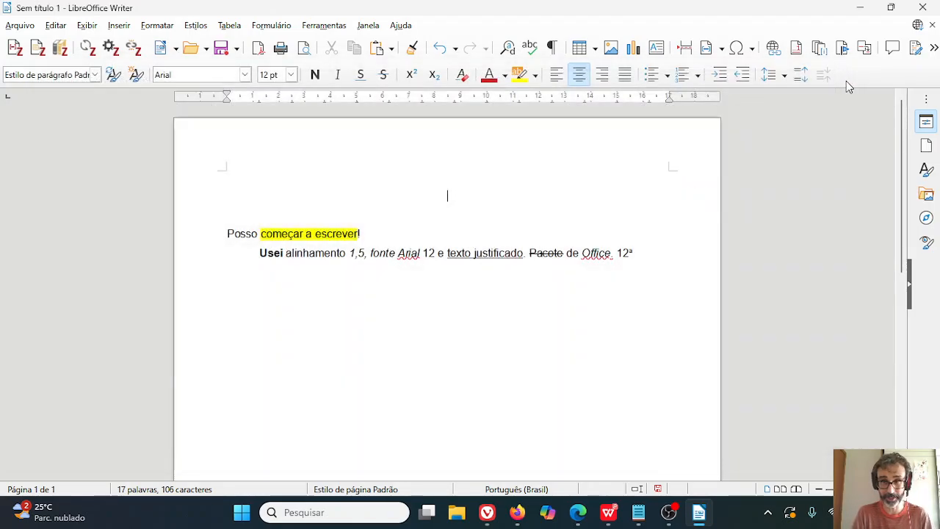
Write "Pequeno título" on the centred line above the first paragraph and remove the blank line above it
{"action": "left_click", "coordinate": [657, 254]}
{"action": "key", "text": "Up"}
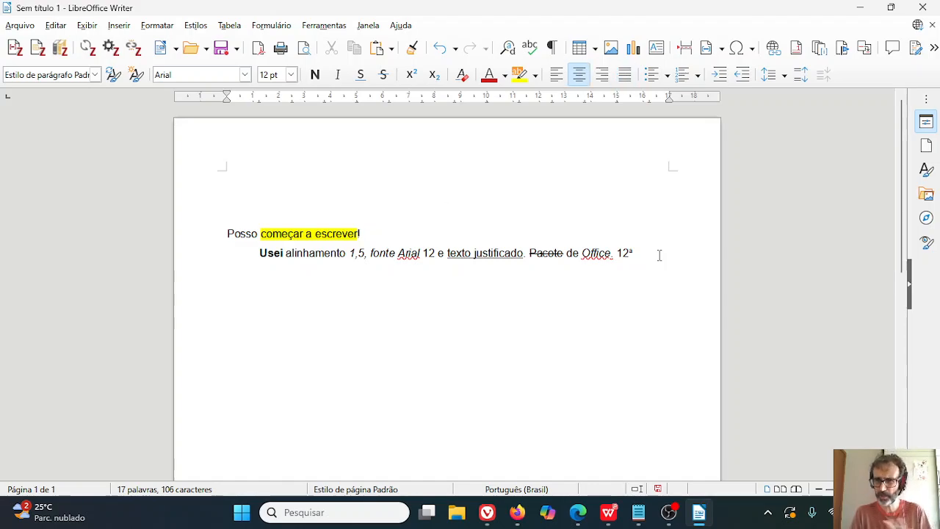
{"action": "type", "text": "P"}
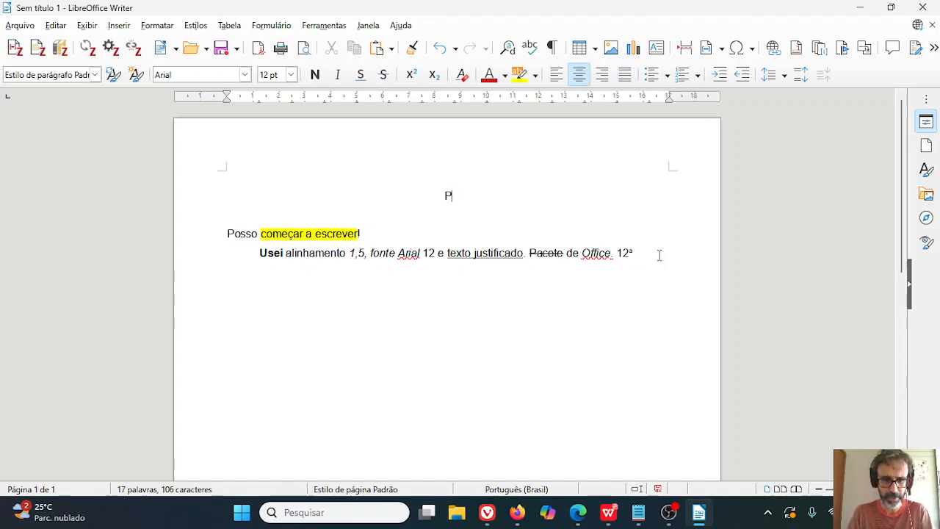
{"action": "type", "text": "equeno tít"}
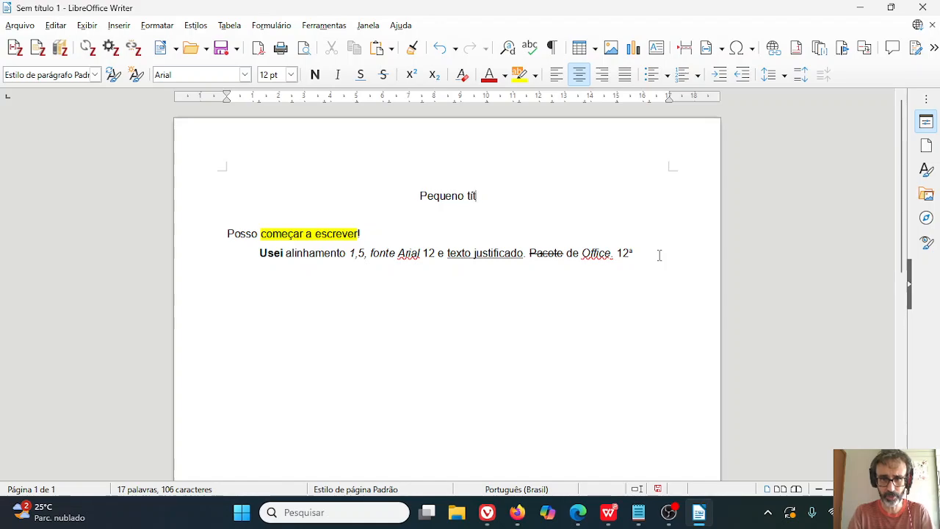
{"action": "type", "text": "ulo"}
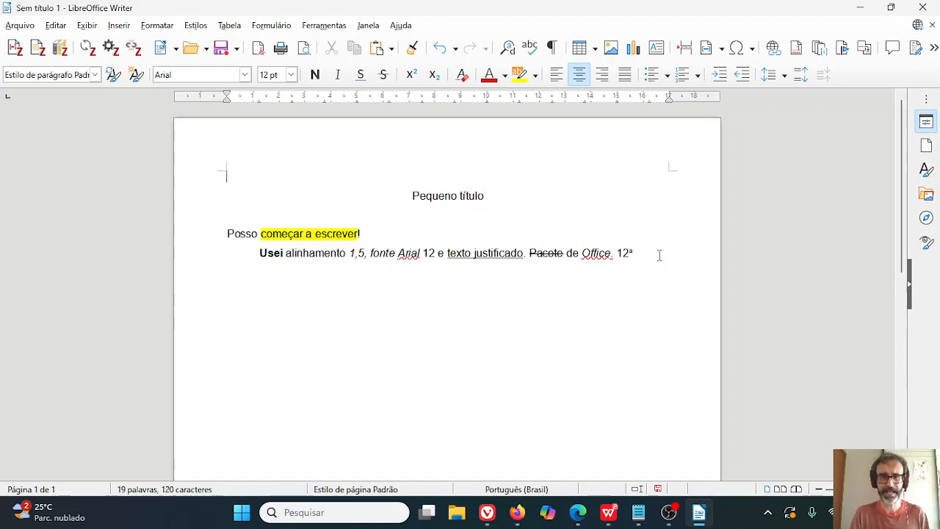
{"action": "key", "text": "Delete"}
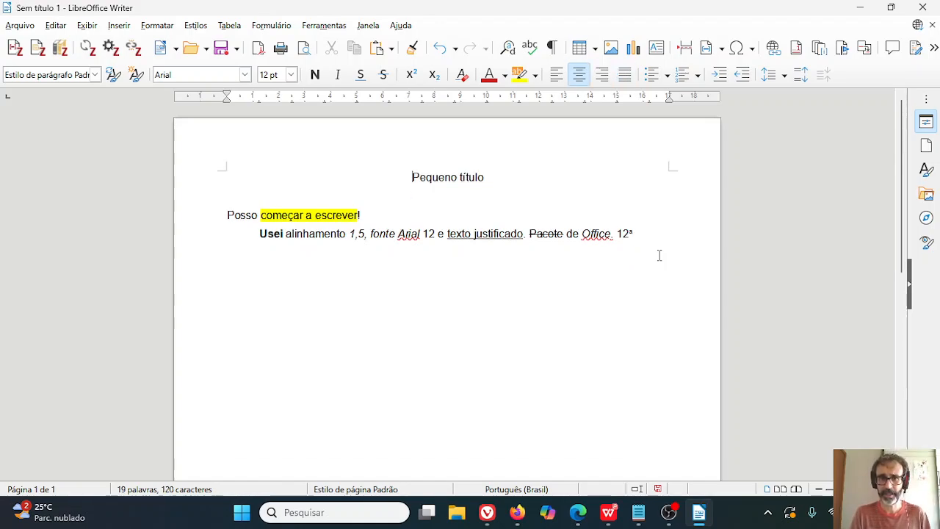
Make the title "Pequeno título" bold
{"action": "key", "text": "ctrl+shift+Right"}
{"action": "key", "text": "ctrl+shift+Right"}
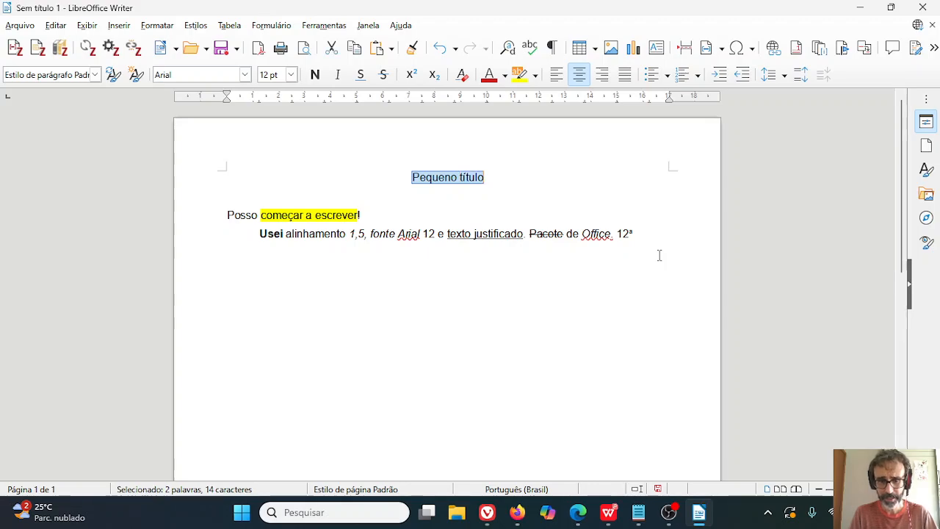
{"action": "key", "text": "ctrl+b"}
Write "Introdução" below the second paragraph with a blank line between them, and start a new line
{"action": "key", "text": "Down"}
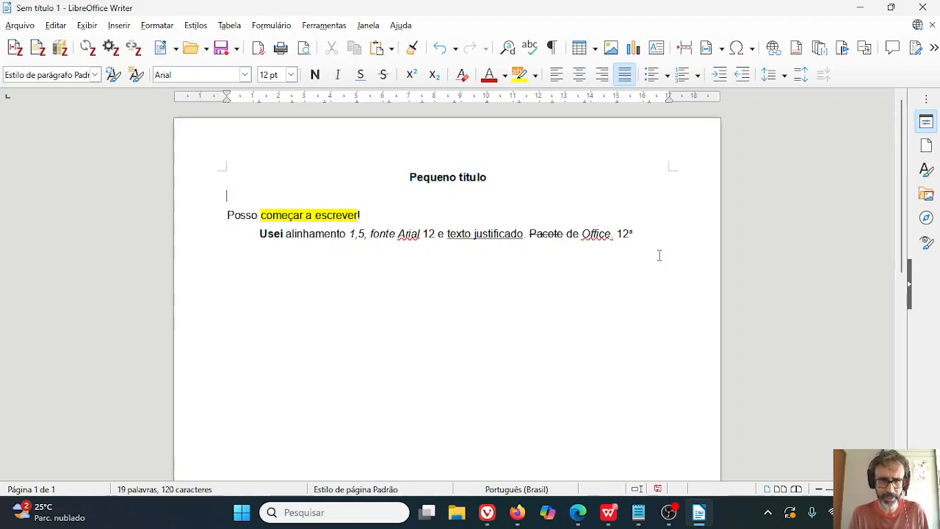
{"action": "key", "text": "Down"}
{"action": "key", "text": "Down"}
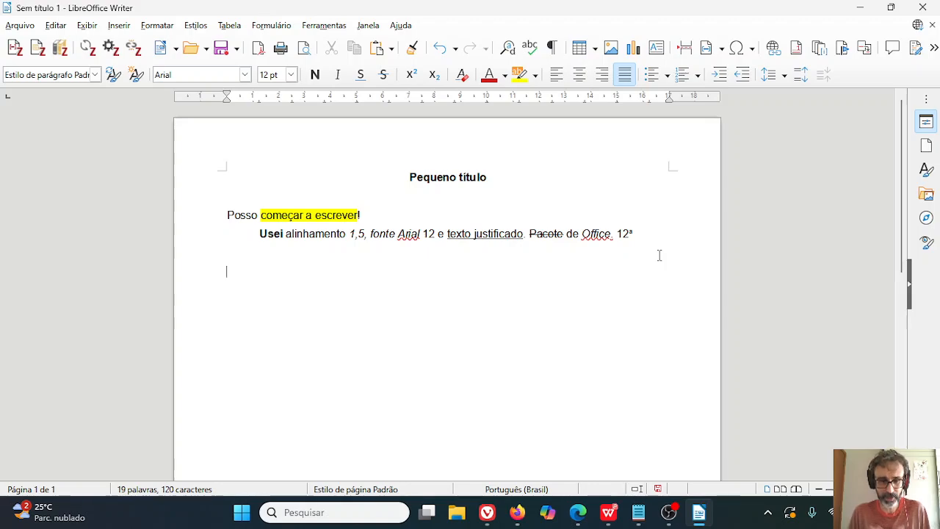
{"action": "type", "text": "Introdução"}
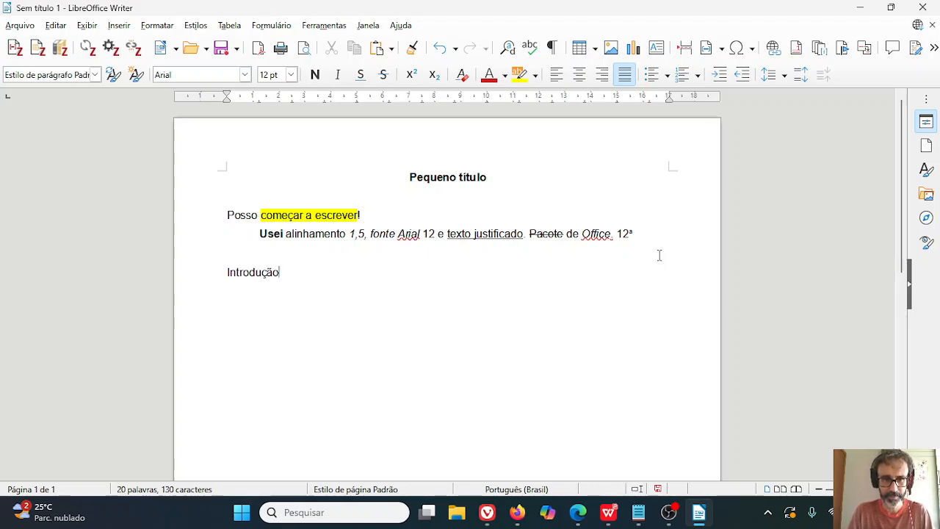
{"action": "key", "text": "Return"}
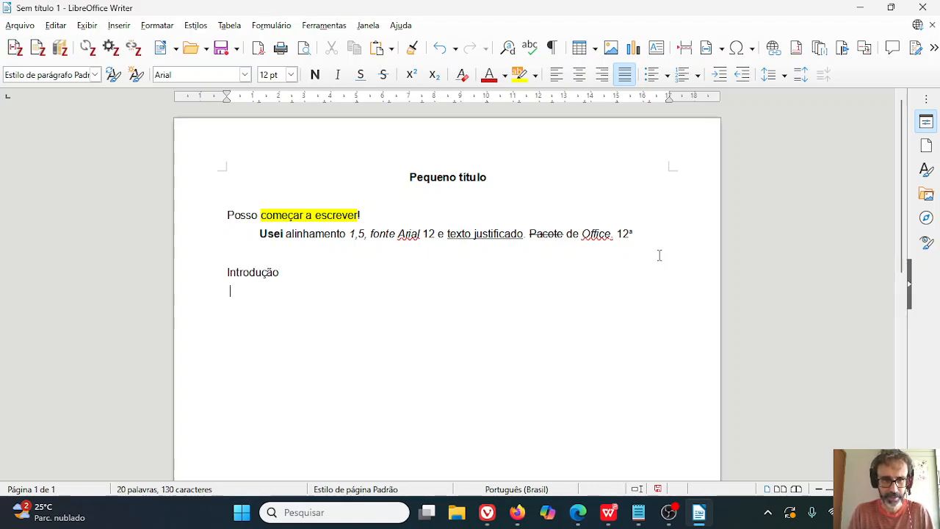
Write the tab-indented paragraph "Escrevo minha introdução aqui..." under "Introdução" and start a new line below it
{"action": "key", "text": "Tab"}
{"action": "type", "text": "E"}
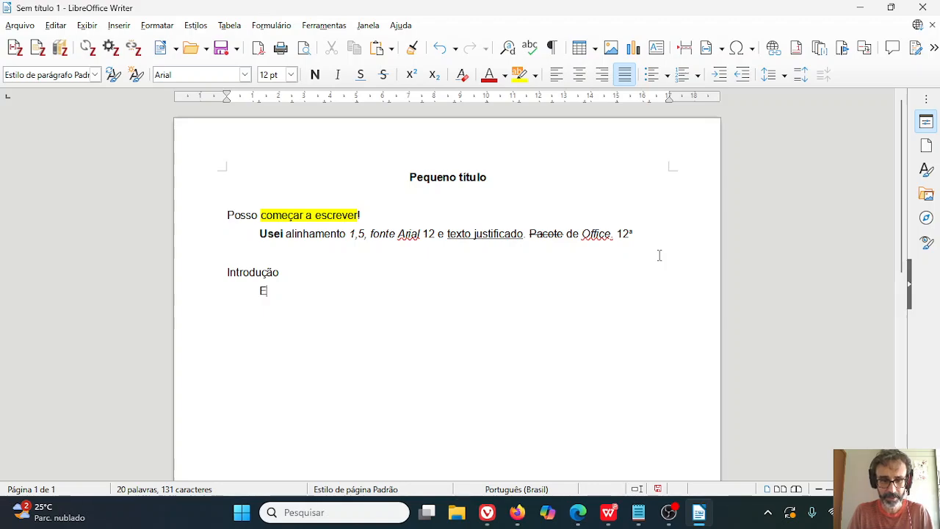
{"action": "type", "text": "screvo min"}
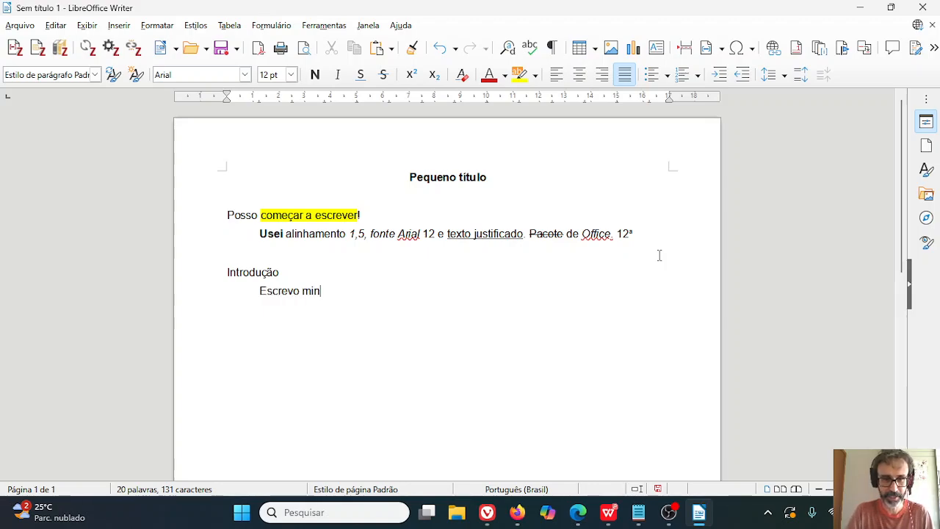
{"action": "type", "text": "ha introdu"}
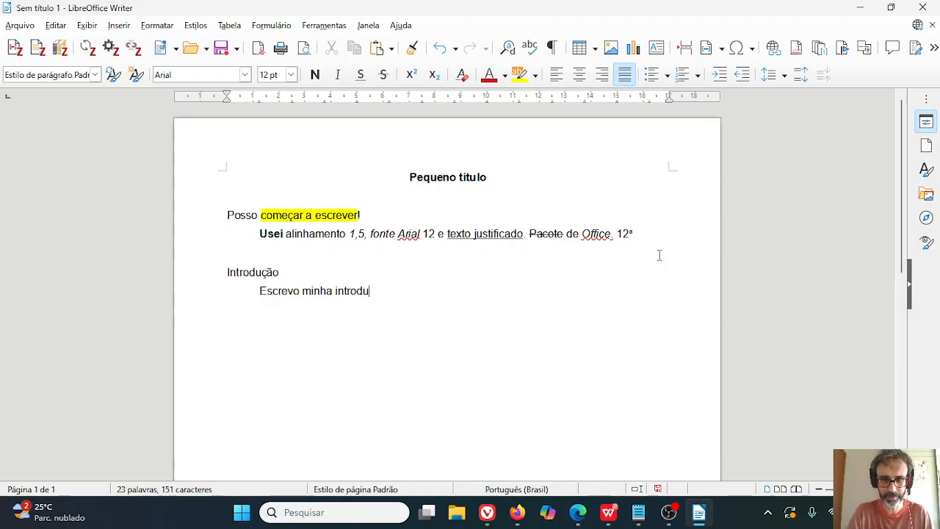
{"action": "type", "text": "ção aqui..."}
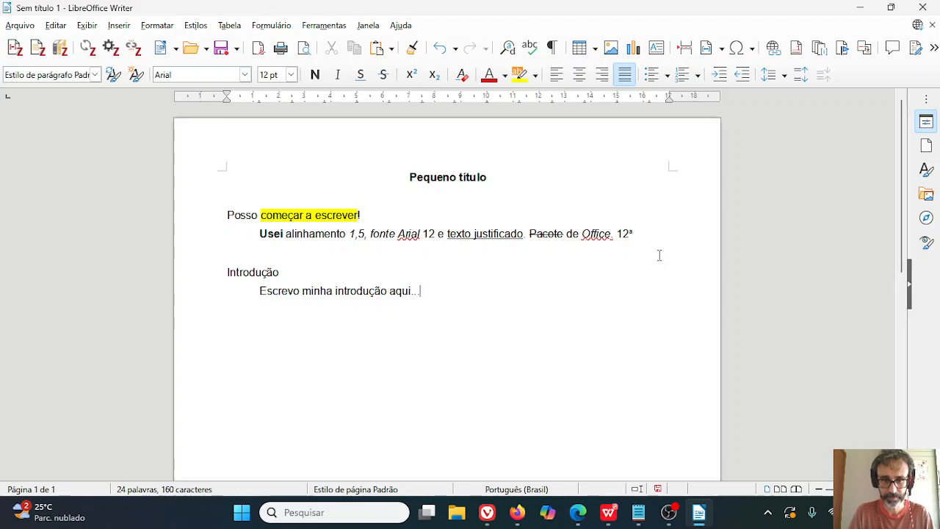
{"action": "key", "text": "Return"}
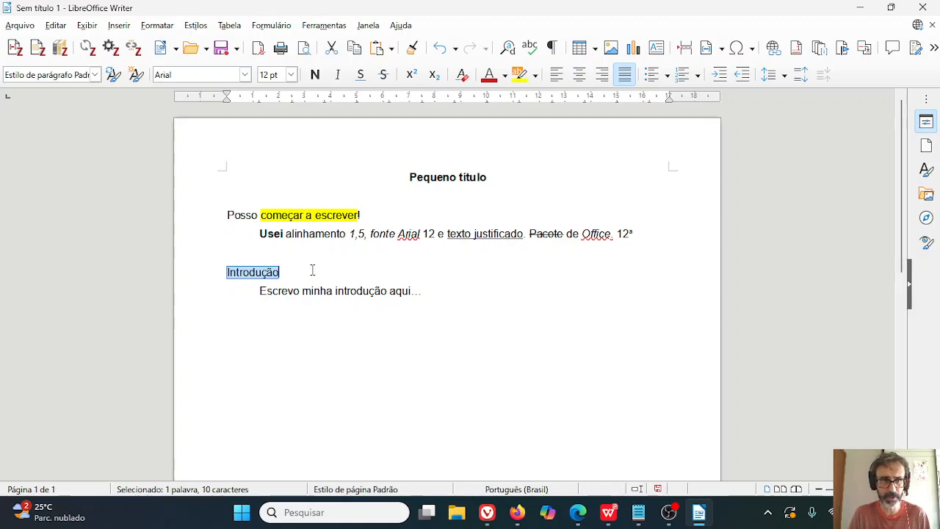
Apply the Título 1 paragraph style to "Introdução" and set its font to Arial
{"action": "left_click", "coordinate": [95, 76]}
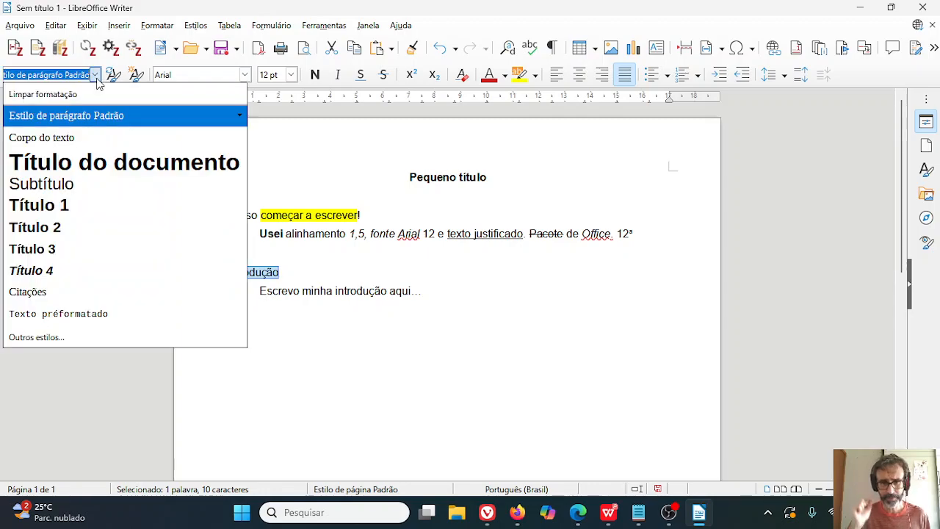
{"action": "left_click", "coordinate": [49, 205]}
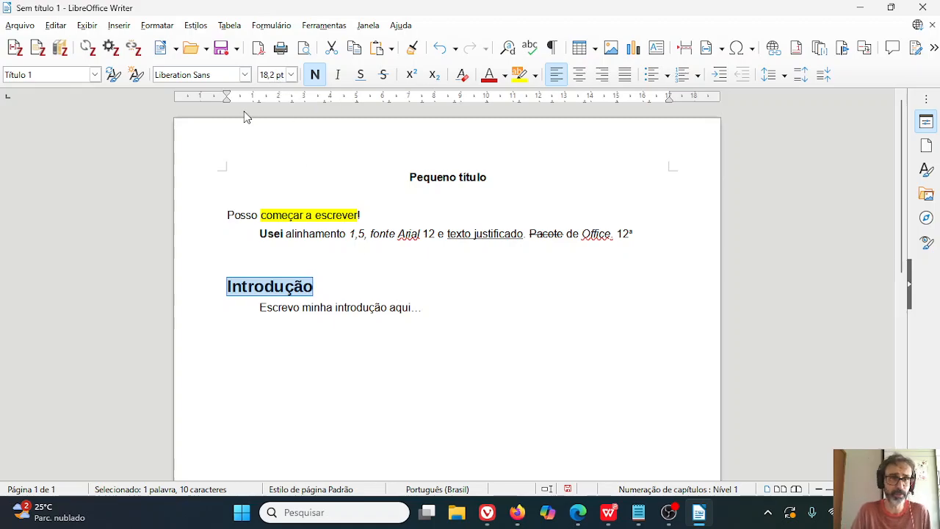
{"action": "left_click", "coordinate": [246, 75]}
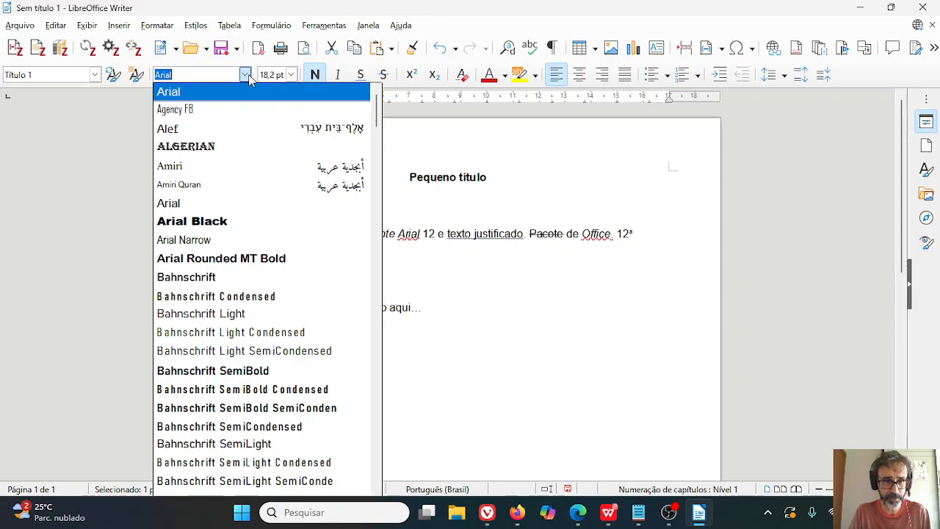
{"action": "left_click", "coordinate": [204, 201]}
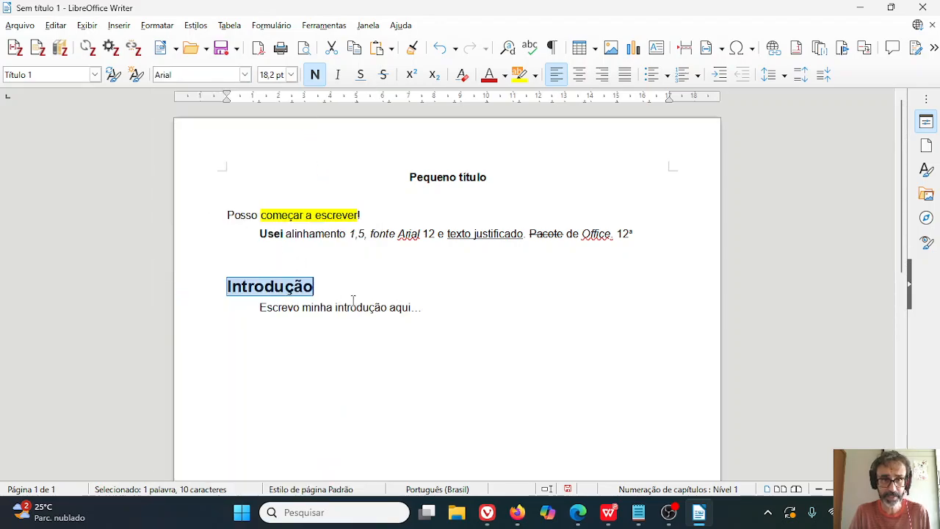
Add the lines "Escrevo mais", "E mais" and "E mais..." below the paragraph under "Introdução"
{"action": "left_click", "coordinate": [448, 302]}
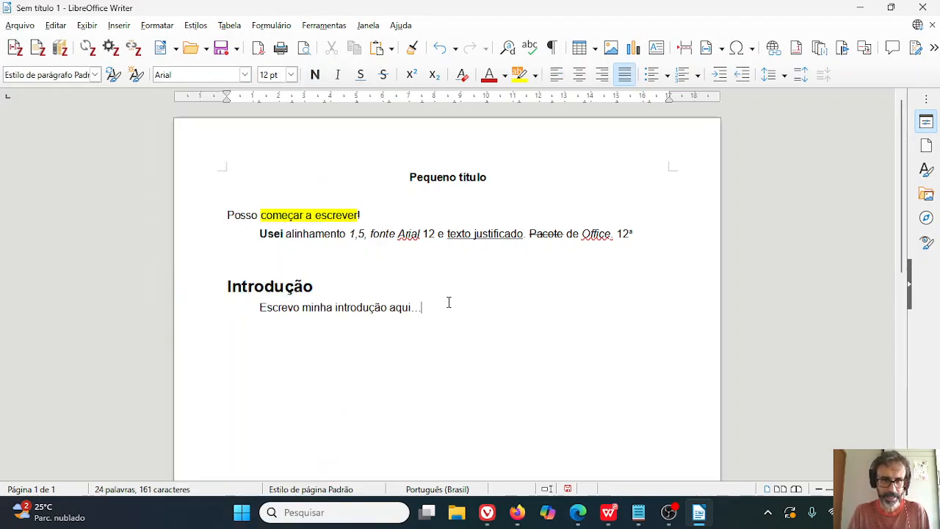
{"action": "key", "text": "Return"}
{"action": "type", "text": "Escrevo mais"}
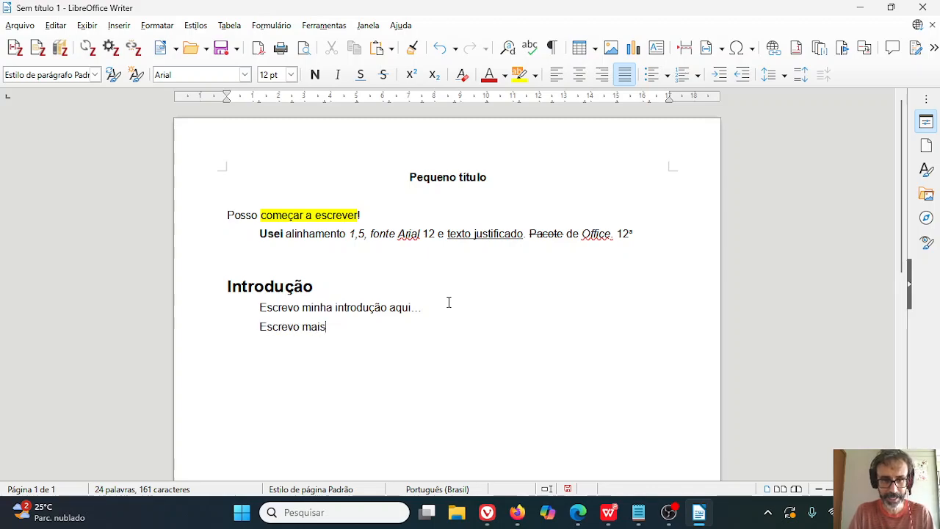
{"action": "key", "text": "Return"}
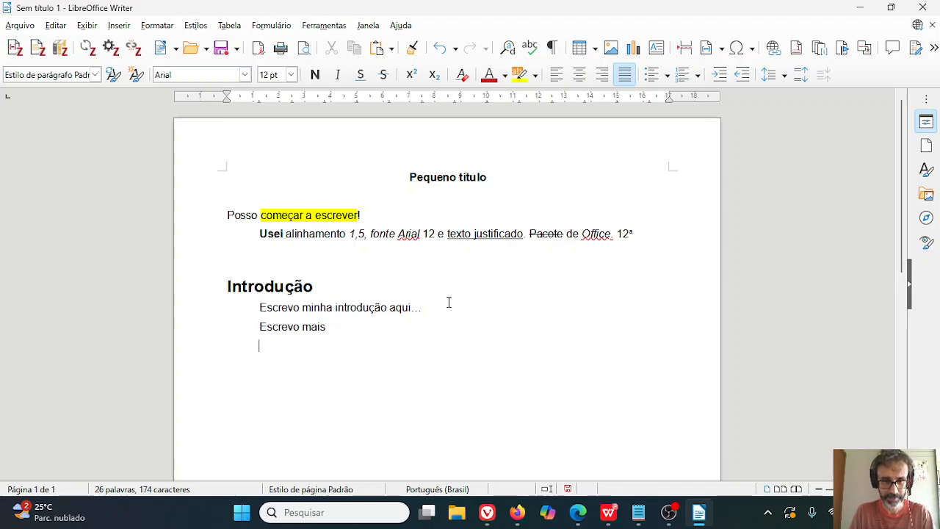
{"action": "type", "text": "E mais"}
{"action": "key", "text": "Return"}
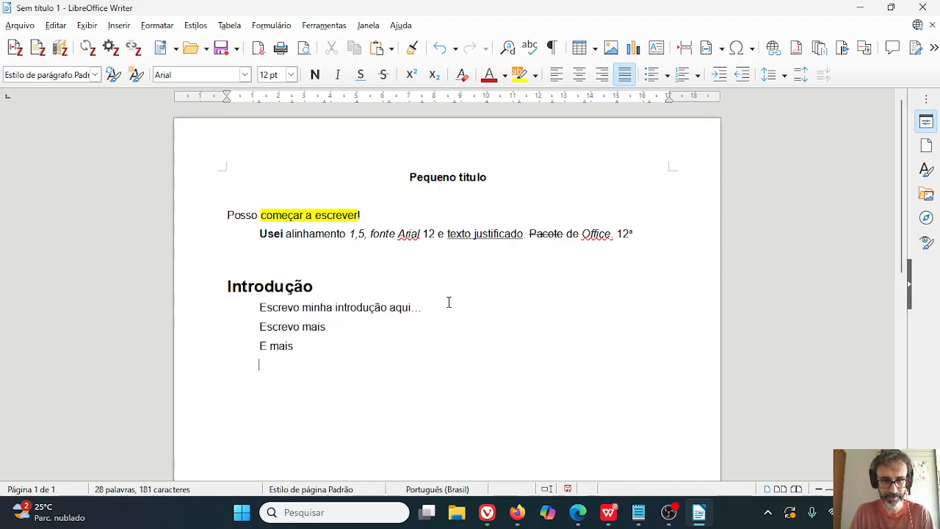
{"action": "type", "text": "E mais..."}
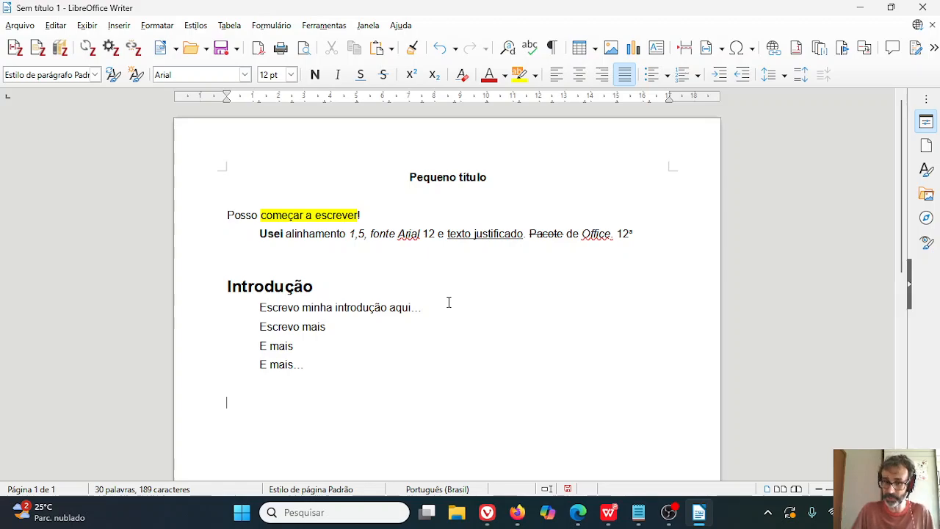
Write "Objetivos" after a blank line, with the tab-indented paragraph "Escrevo meus objetivos aqui!" below it
{"action": "type", "text": "Objetivos"}
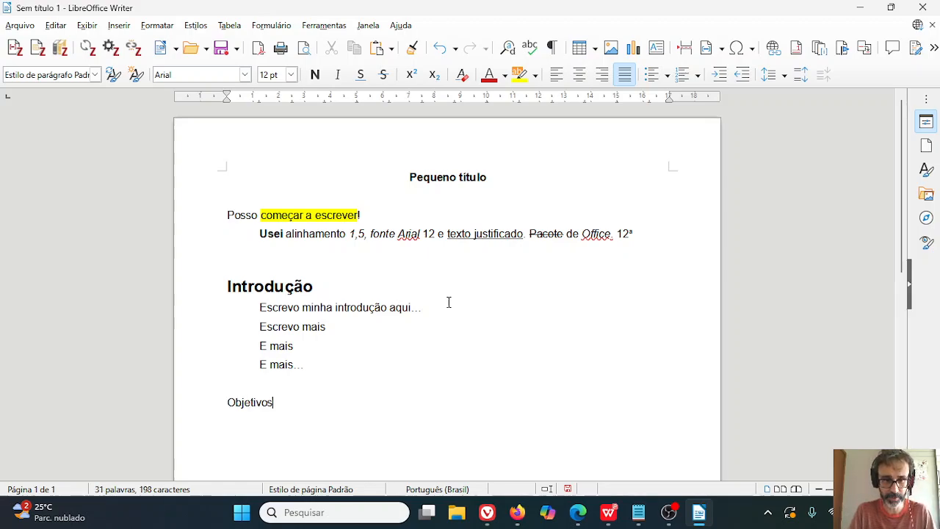
{"action": "key", "text": "Return"}
{"action": "key", "text": "Tab"}
{"action": "type", "text": "Escrevomeu"}
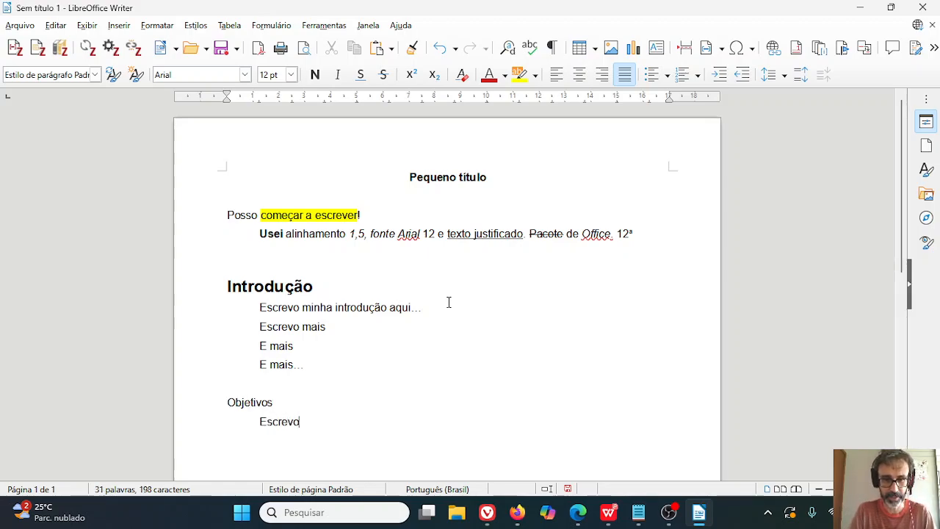
{"action": "key", "text": "BackSpace"}
{"action": "key", "text": "BackSpace"}
{"action": "key", "text": "BackSpace"}
{"action": "type", "text": "meus "}
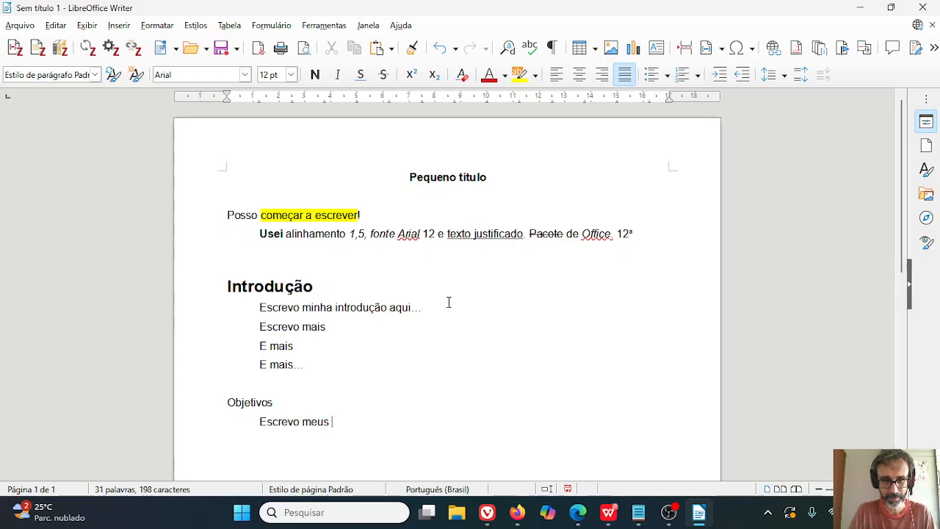
{"action": "type", "text": "objetivos aqui!"}
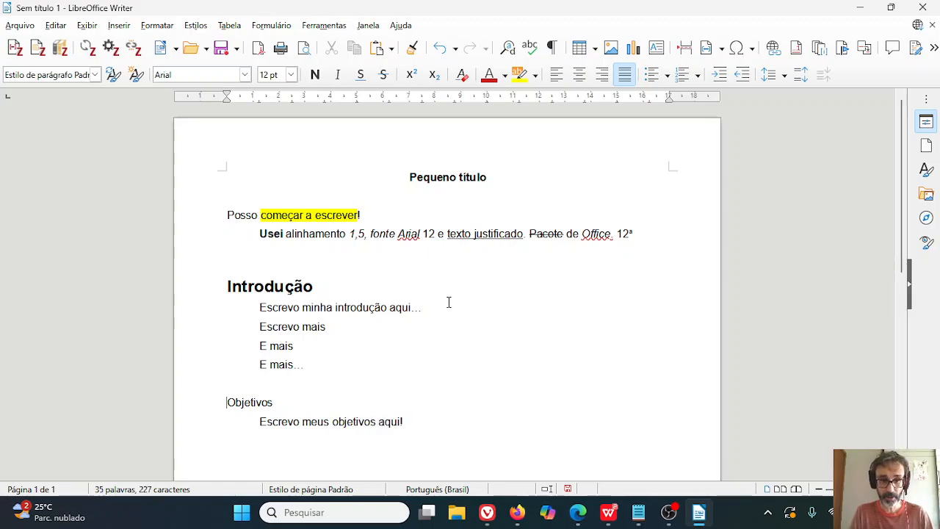
Apply the Título 2 paragraph style to "Objetivos" and set its font to Arial
{"action": "key", "text": "shift+Down"}
{"action": "key", "text": "shift+Up"}
{"action": "key", "text": "shift+End"}
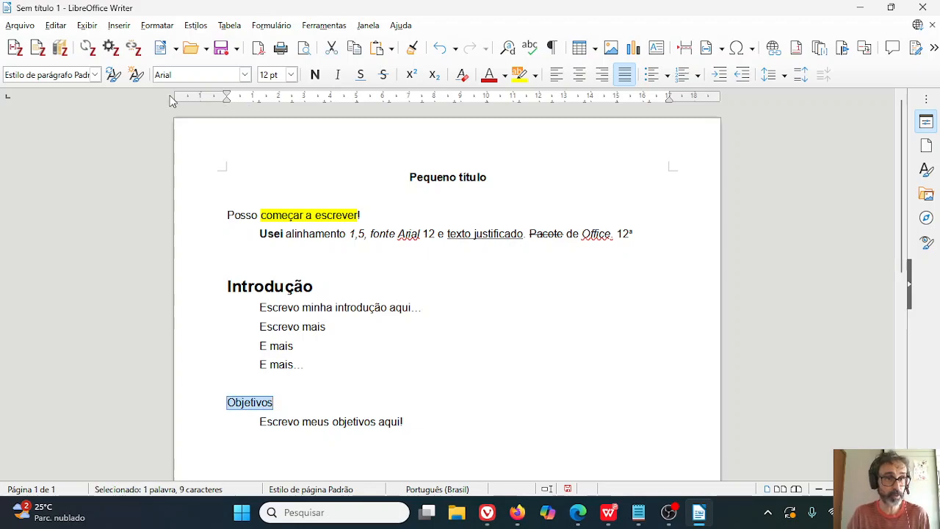
{"action": "left_click", "coordinate": [94, 75]}
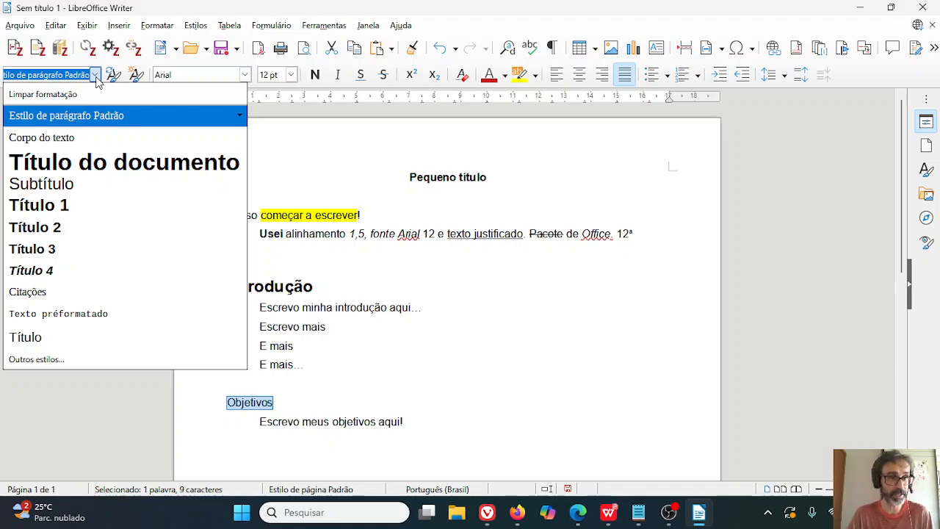
{"action": "left_click", "coordinate": [35, 227]}
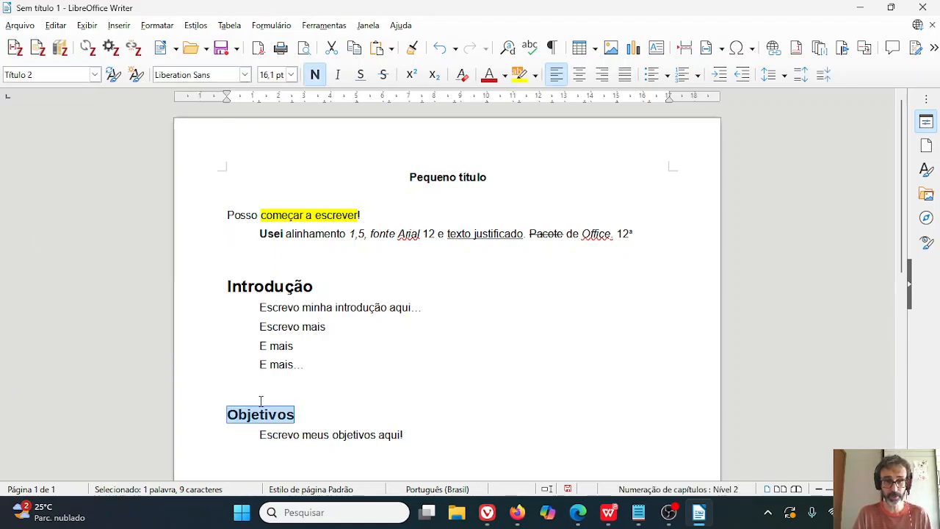
{"action": "left_click", "coordinate": [245, 74]}
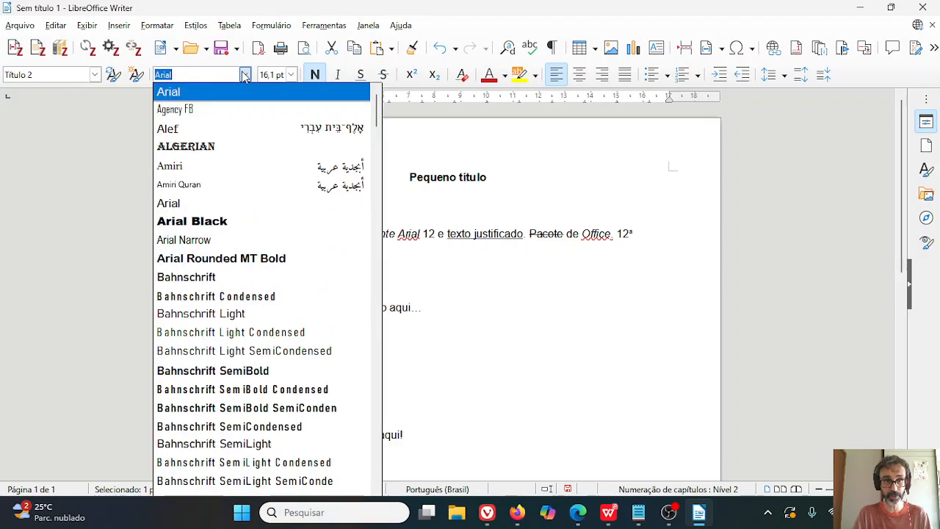
{"action": "left_click", "coordinate": [188, 209]}
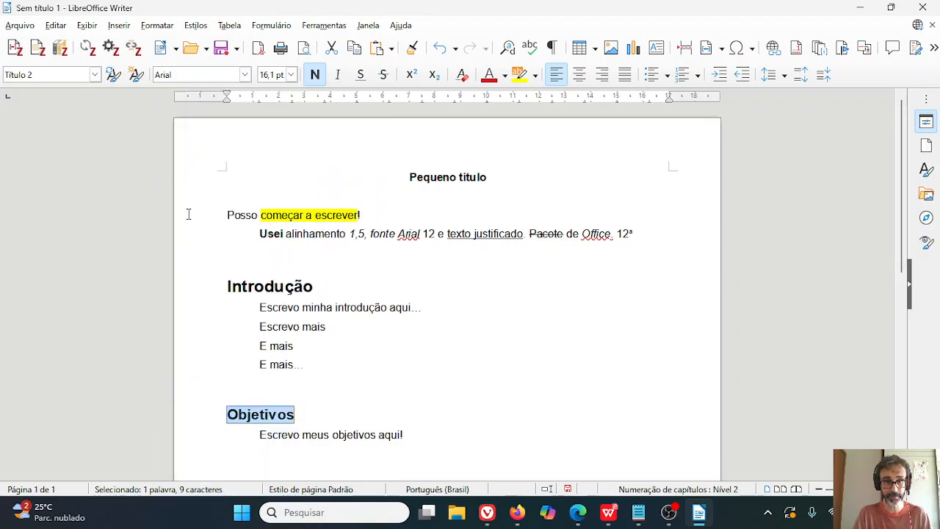
Add the indented line "Escrevo mais e mais, etc." under "Objetivos", followed by a blank line and a new line
{"action": "left_click", "coordinate": [368, 421]}
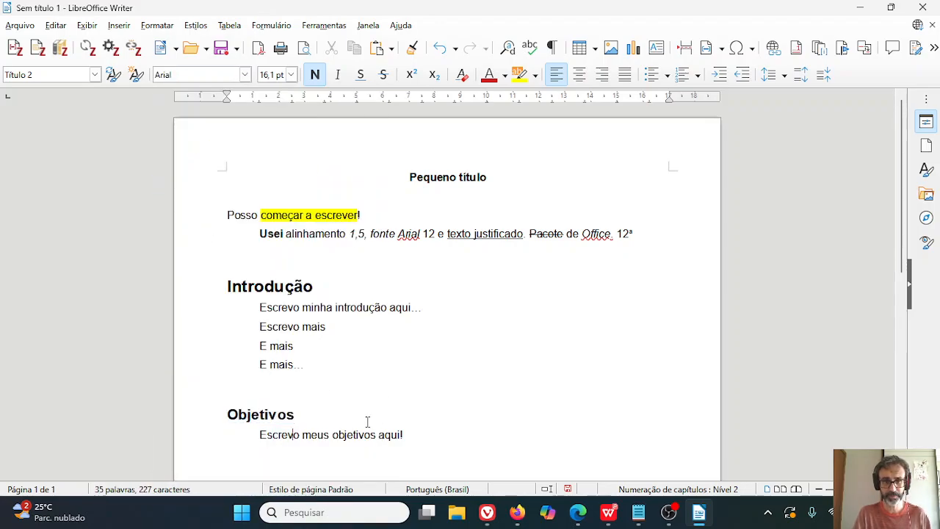
{"action": "key", "text": "Down"}
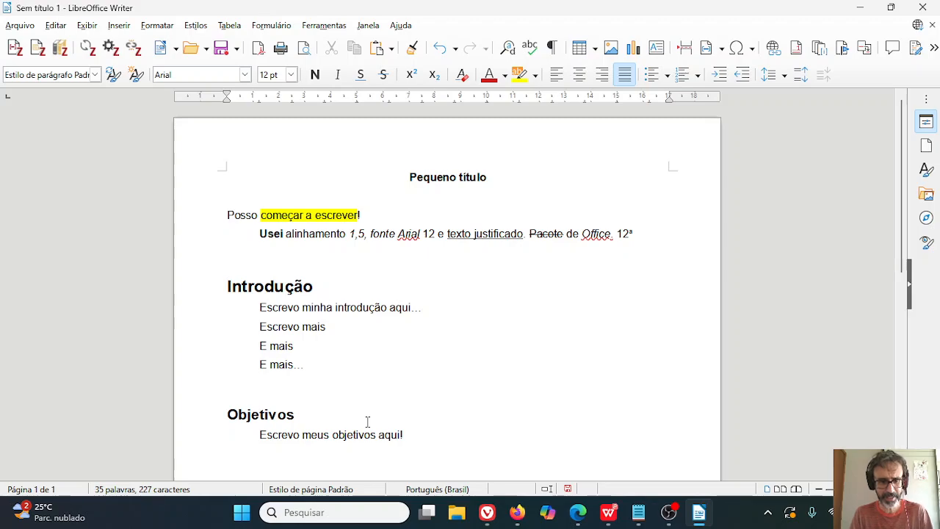
{"action": "type", "text": "Escrevo mais e"}
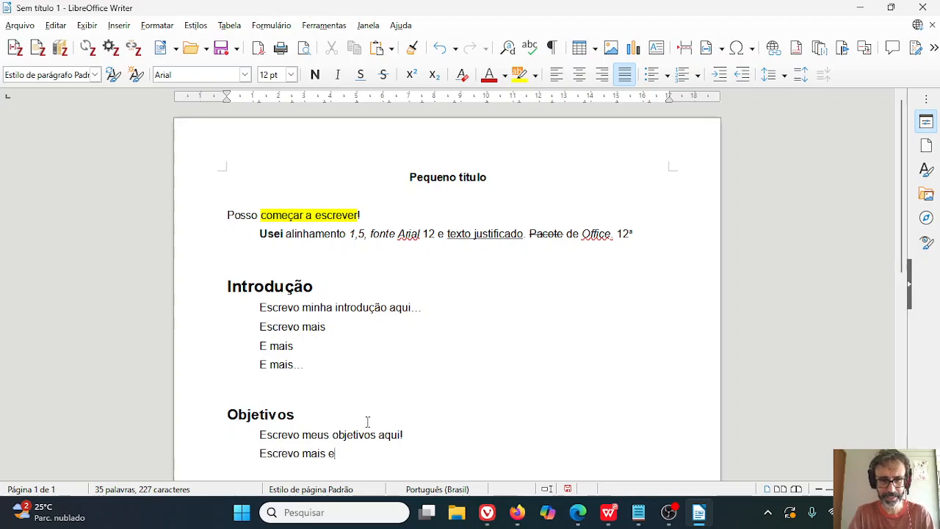
{"action": "type", "text": " mais, etc."}
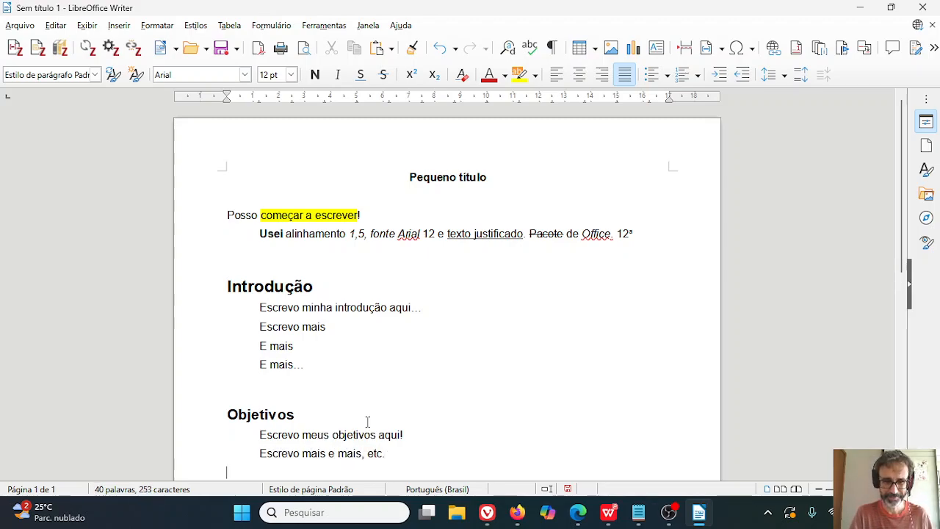
{"action": "key", "text": "Return"}
{"action": "key", "text": "Return"}
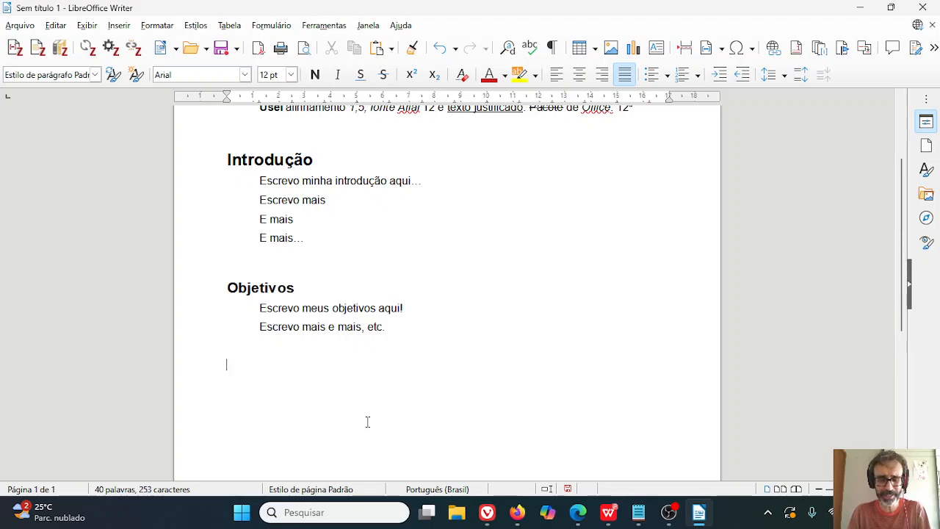
Write "Material e métodos" on the new line, with the indented paragraph "Aqui vou escrever ainda mais." below it
{"action": "type", "text": "Material e "}
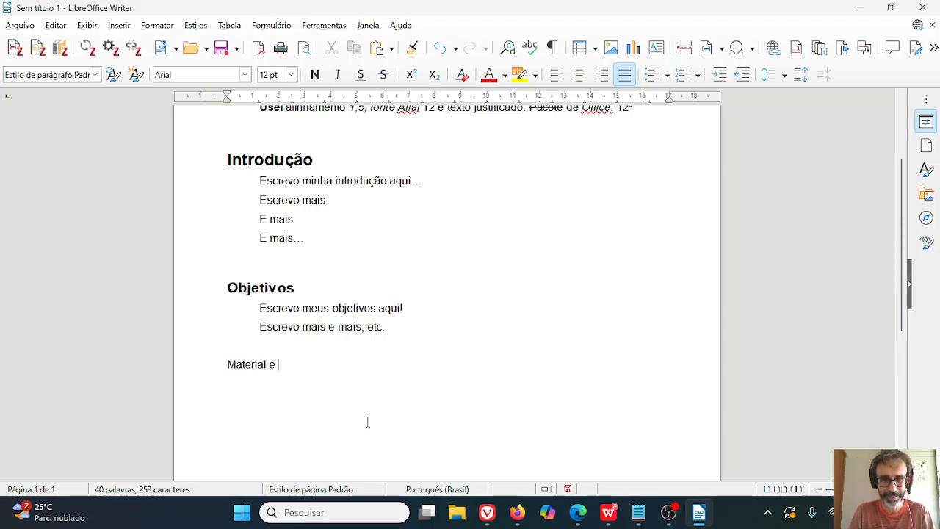
{"action": "type", "text": "métodos "}
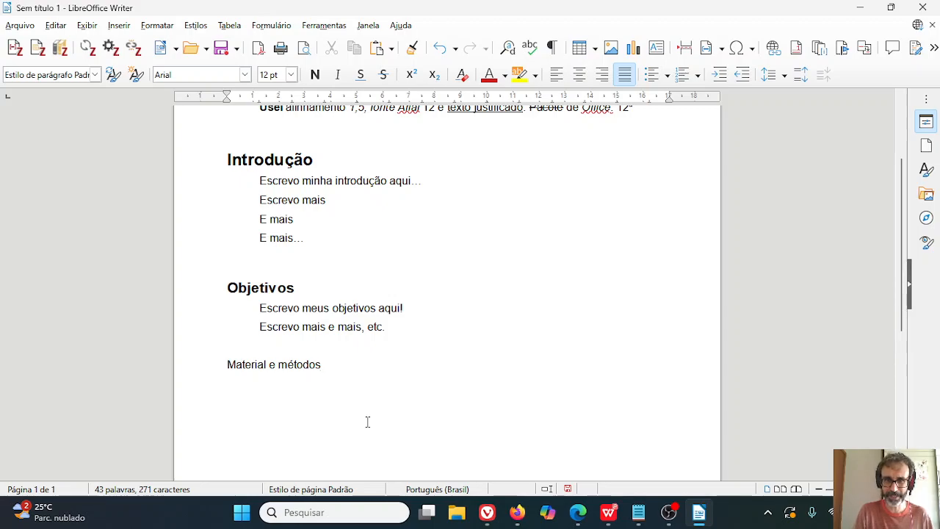
{"action": "type", "text": "Aqui vou "}
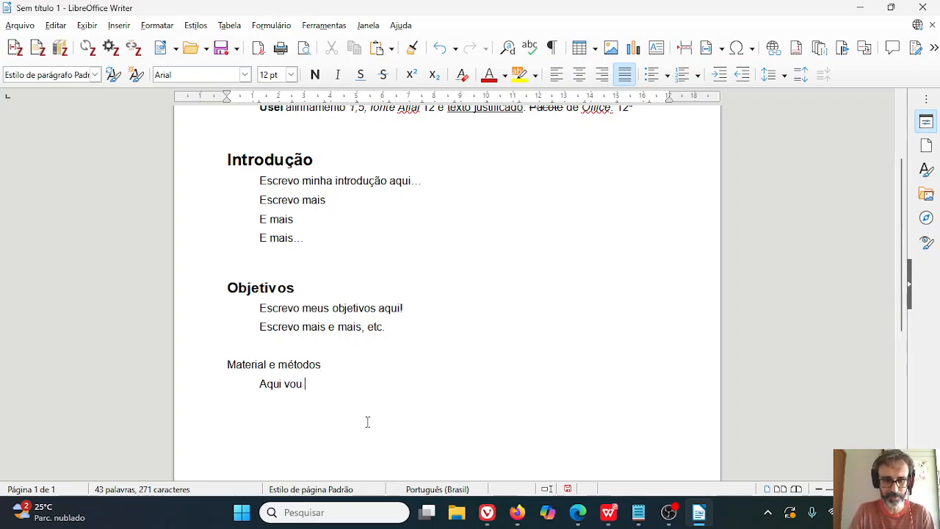
{"action": "type", "text": "escrever ainda mais."}
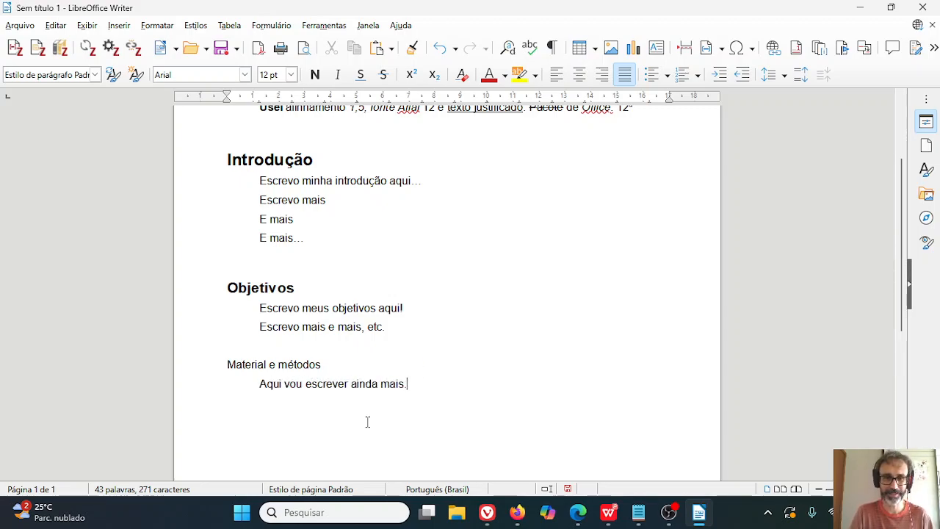
{"action": "key", "text": "Up"}
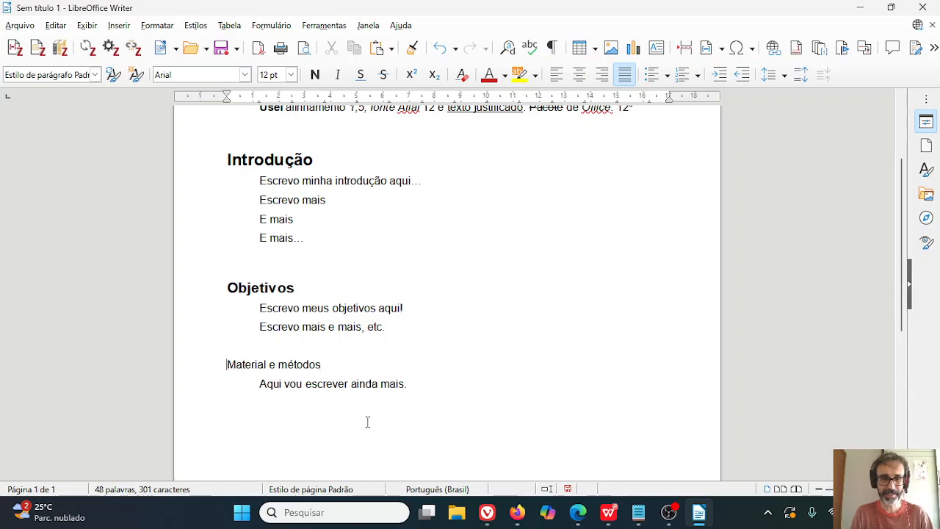
{"action": "key", "text": "shift+Home"}
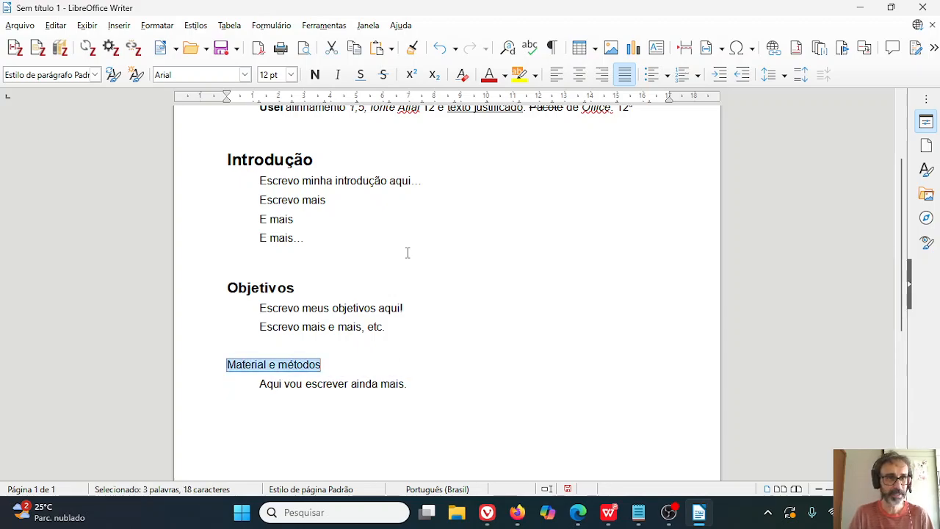
{"action": "left_click", "coordinate": [95, 74]}
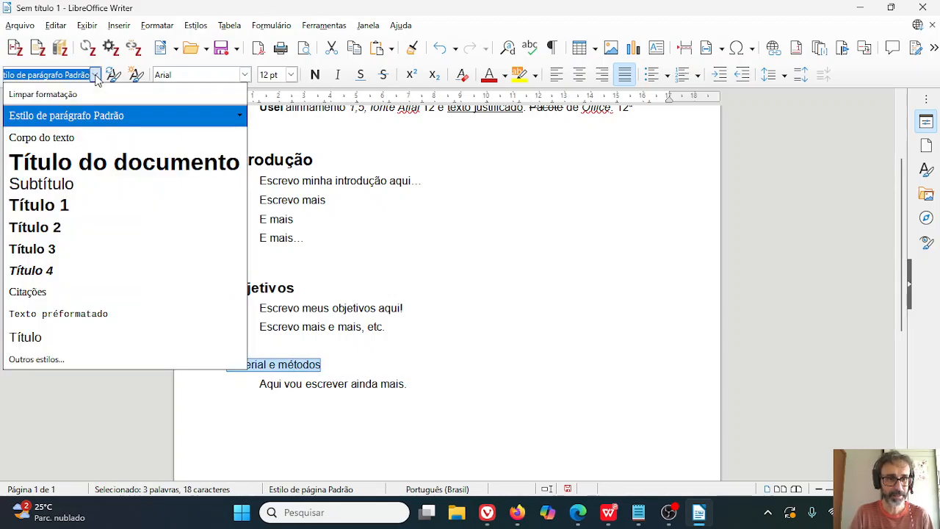
{"action": "left_click", "coordinate": [95, 76]}
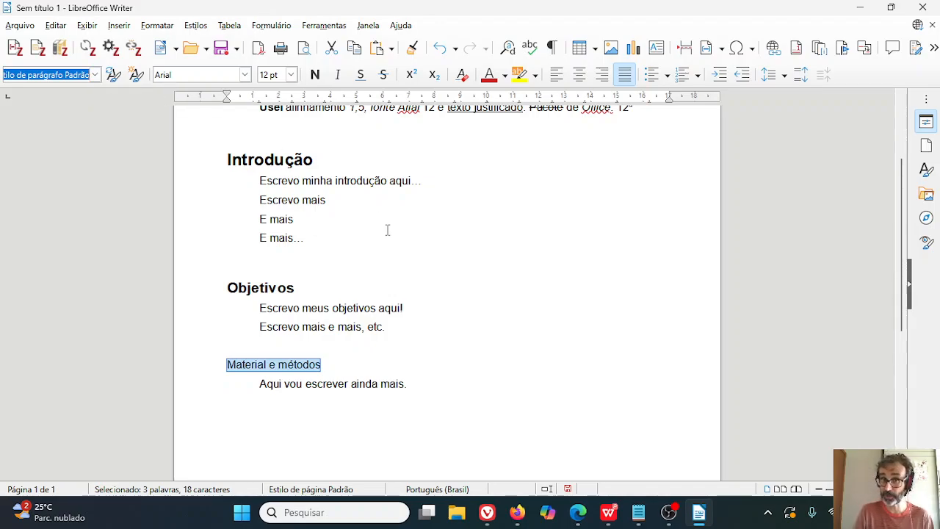
Clone the formatting of the "Introdução" heading onto "Material e métodos"
{"action": "left_click", "coordinate": [274, 161]}
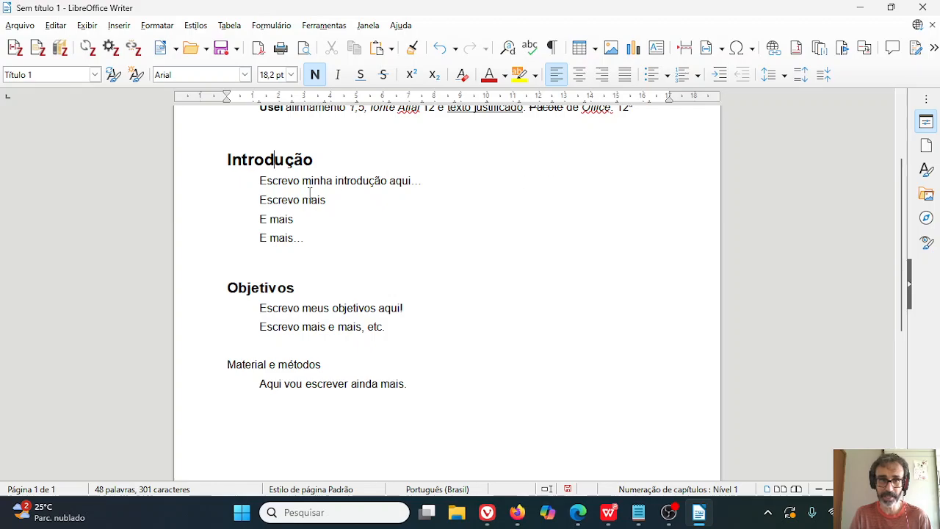
{"action": "left_click", "coordinate": [412, 57]}
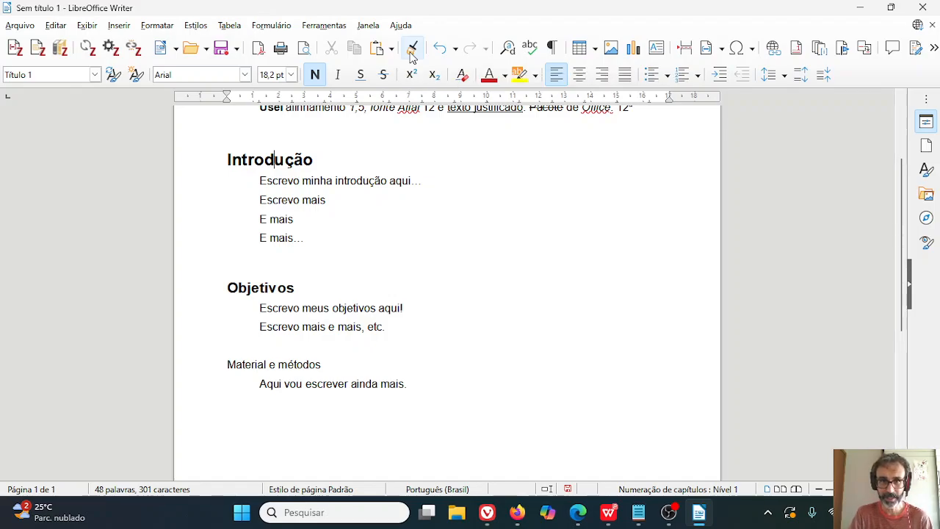
{"action": "scroll", "coordinate": [316, 243], "scroll_direction": "up", "scroll_amount": 3}
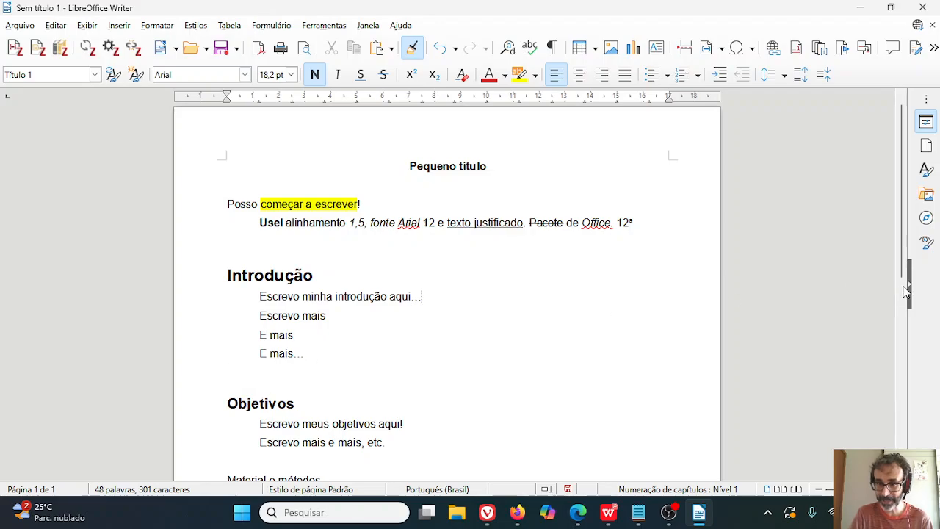
{"action": "left_click_drag", "start_coordinate": [903, 260], "coordinate": [903, 322]}
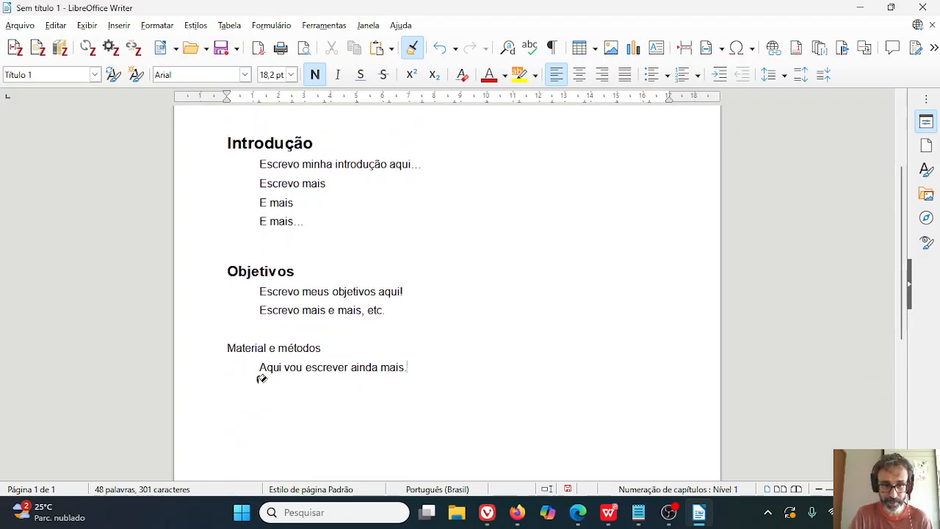
{"action": "left_click", "coordinate": [234, 352]}
{"action": "mouse_move", "coordinate": [232, 355]}
{"action": "left_mouse_down"}
{"action": "mouse_move", "coordinate": [286, 353]}
{"action": "mouse_move", "coordinate": [226, 353]}
{"action": "left_mouse_up"}
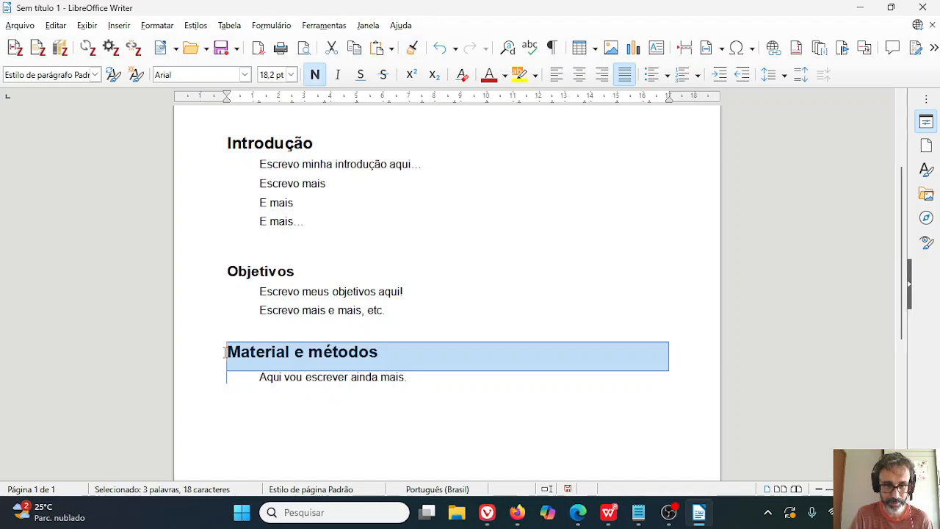
{"action": "left_click", "coordinate": [310, 354]}
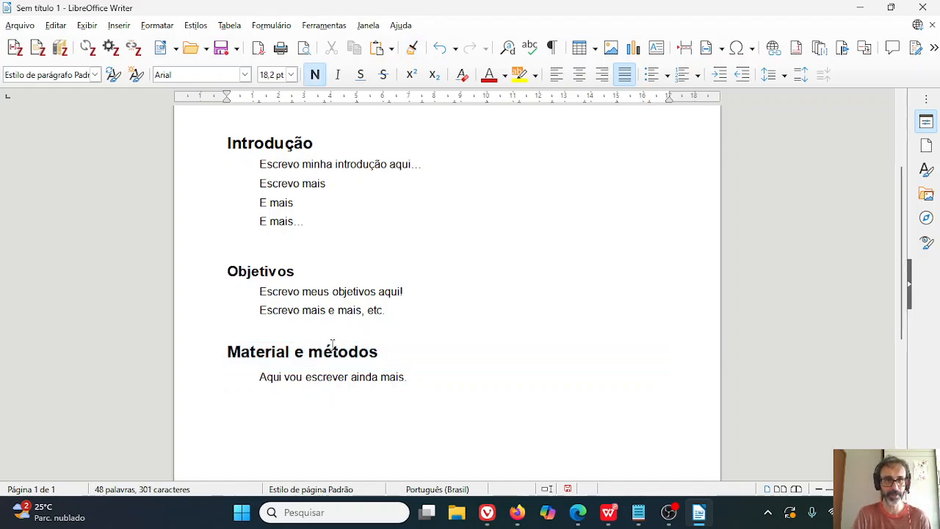
Compare the paragraph styles of "Introdução", "Objetivos" and "Material e métodos", and undo the cloned formatting
{"action": "left_click", "coordinate": [265, 351]}
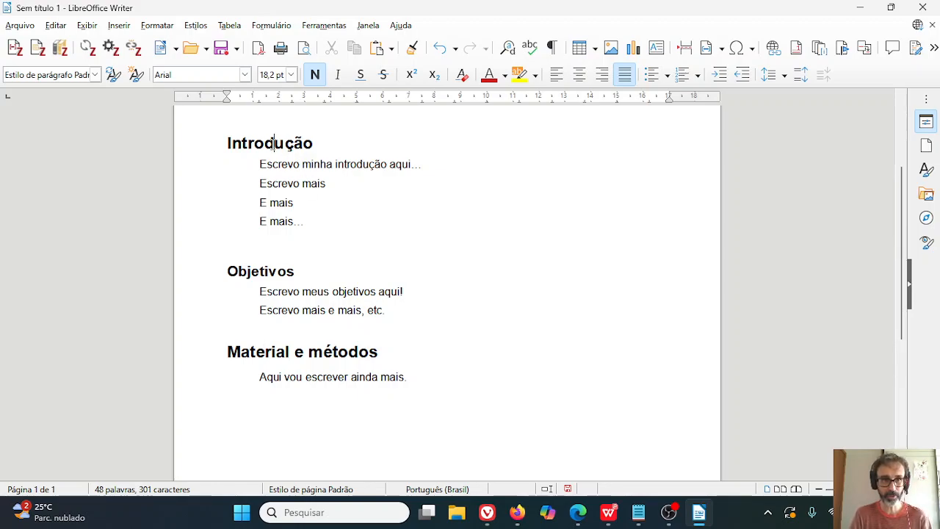
{"action": "left_click", "coordinate": [272, 143]}
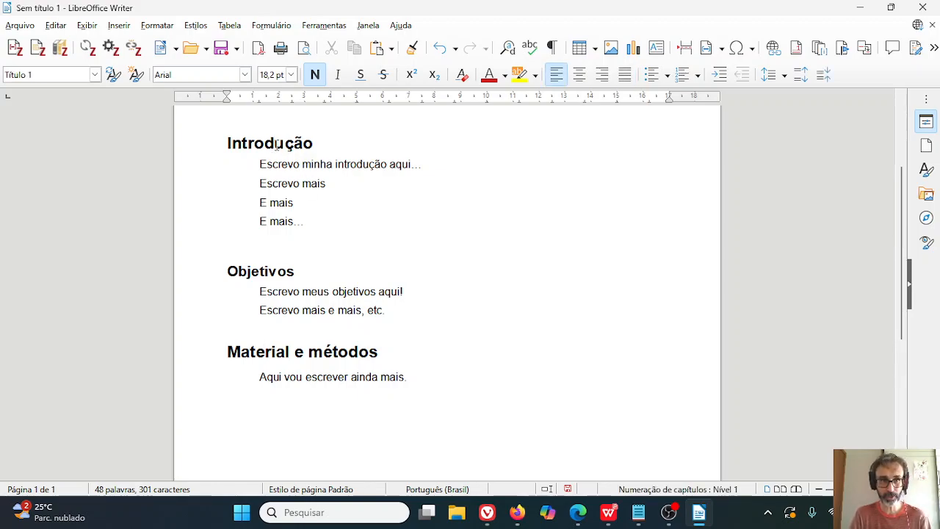
{"action": "left_click", "coordinate": [270, 278]}
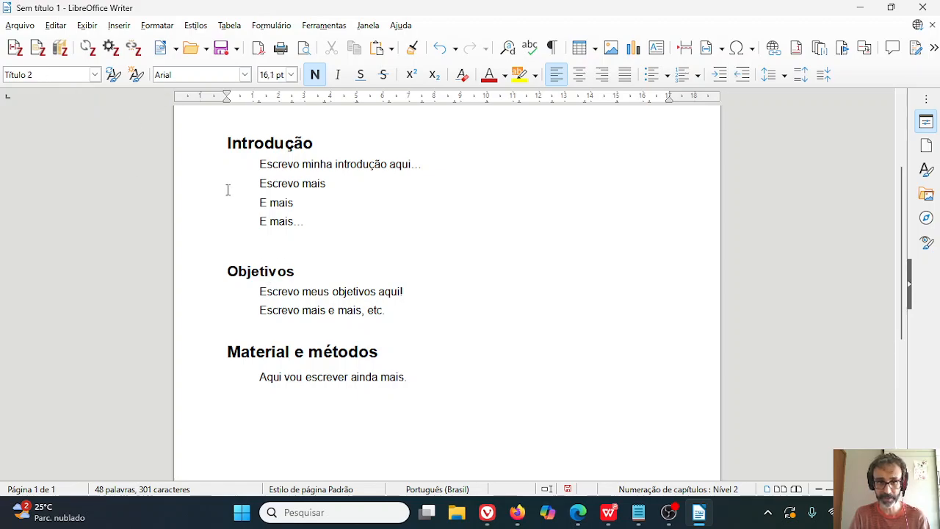
{"action": "left_click", "coordinate": [251, 352]}
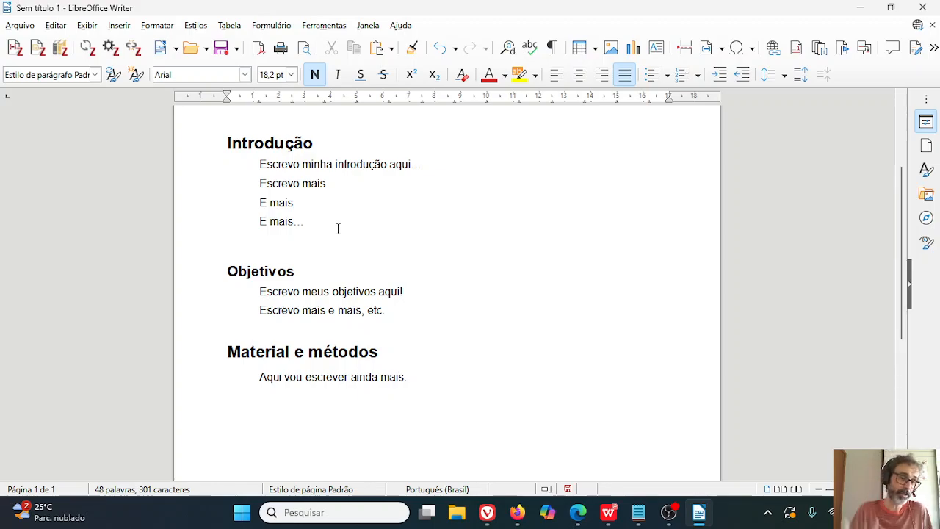
{"action": "left_click", "coordinate": [439, 48]}
Apply the Título 1 paragraph style to "Material e métodos" and set its font to Arial
{"action": "left_click", "coordinate": [326, 350]}
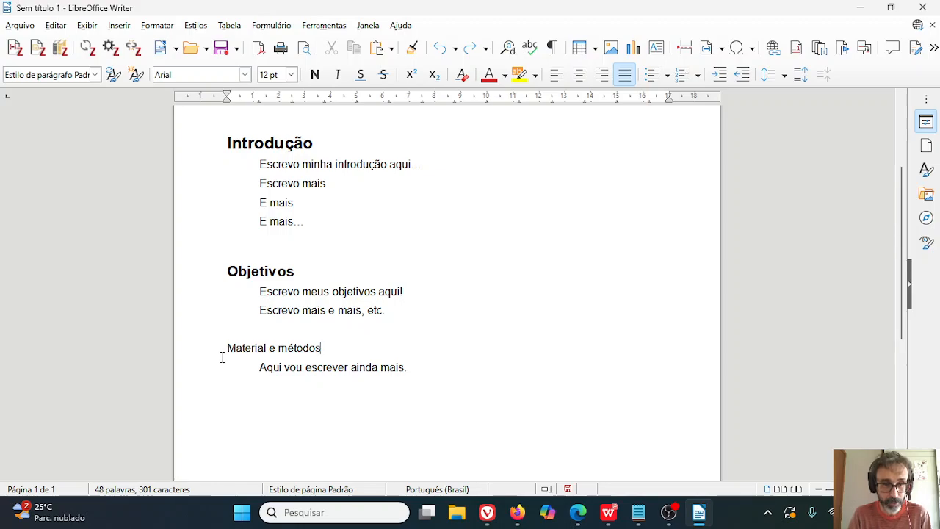
{"action": "left_click_drag", "start_coordinate": [225, 348], "coordinate": [331, 352]}
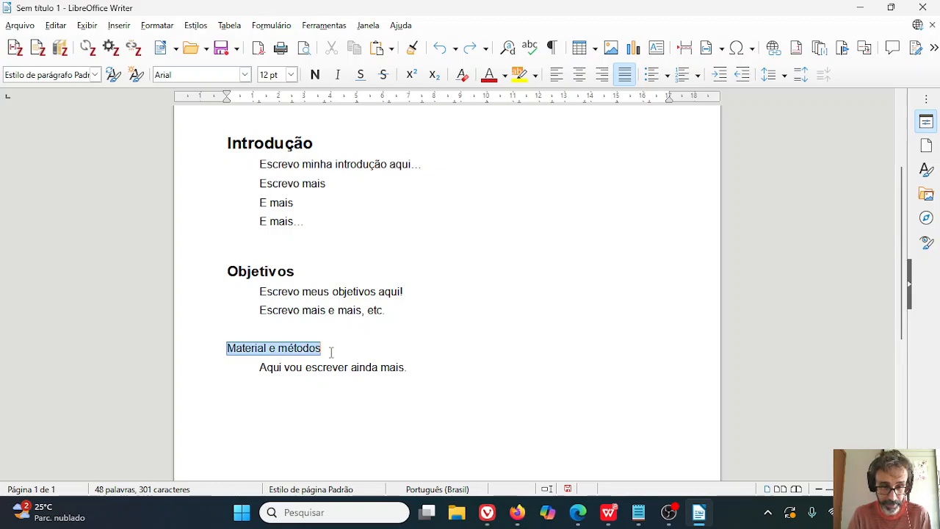
{"action": "left_click", "coordinate": [95, 75]}
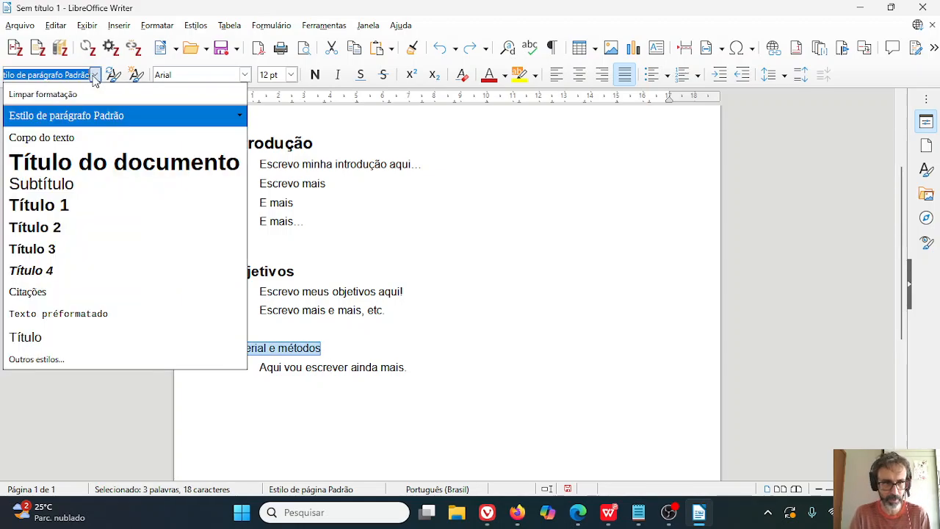
{"action": "left_click", "coordinate": [65, 205]}
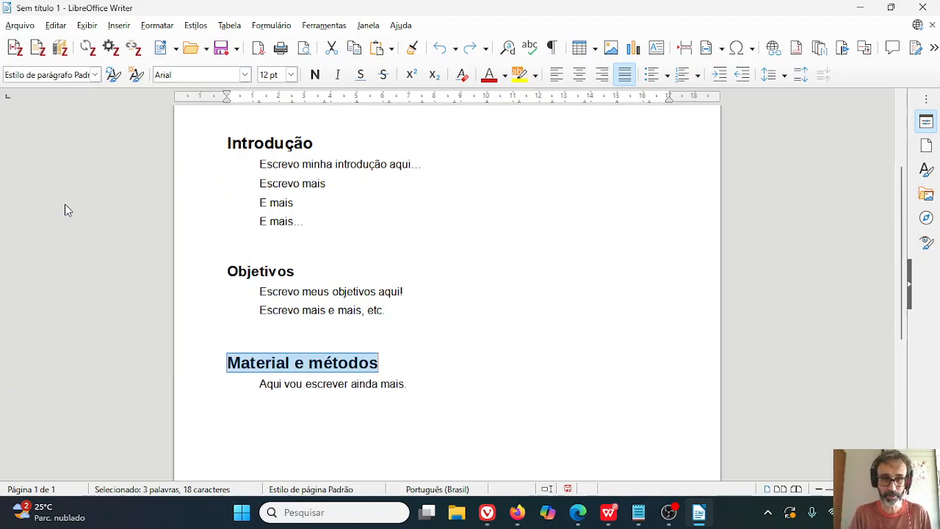
{"action": "left_click", "coordinate": [247, 76]}
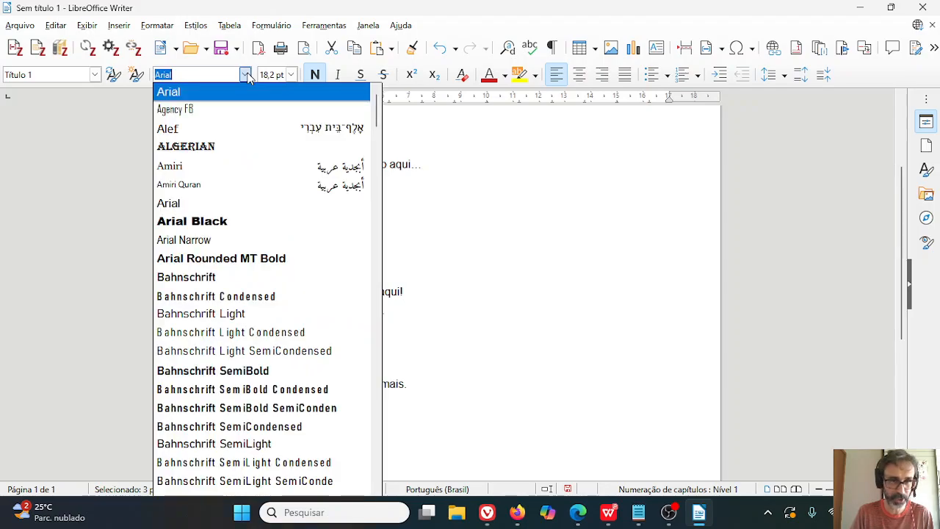
{"action": "left_click", "coordinate": [182, 205]}
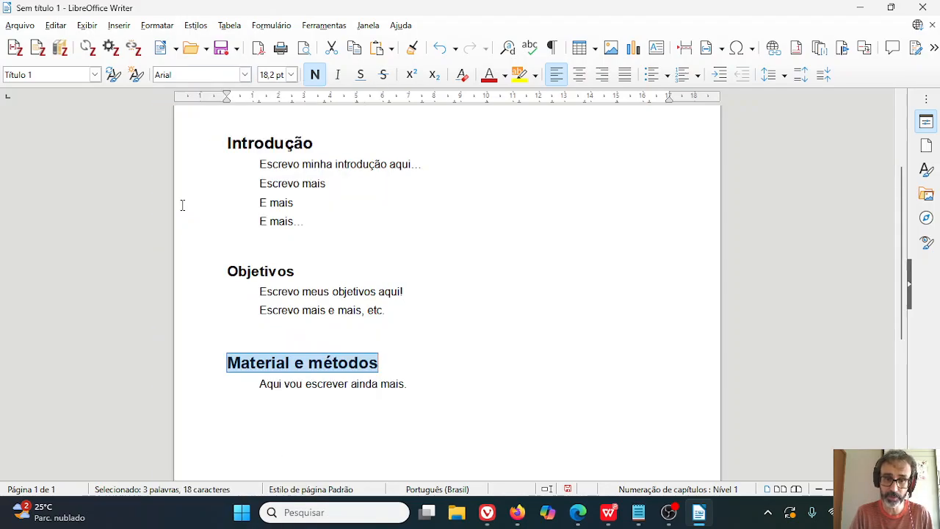
Insert an empty line above the "Introdução" heading
{"action": "left_click", "coordinate": [410, 383]}
{"action": "key", "text": "Up"}
{"action": "key", "text": "Up"}
{"action": "key", "text": "Up"}
{"action": "key", "text": "Up"}
{"action": "key", "text": "Up"}
{"action": "key", "text": "Up"}
{"action": "key", "text": "Up"}
{"action": "key", "text": "Up"}
{"action": "key", "text": "Up"}
{"action": "key", "text": "Up"}
{"action": "key", "text": "Up"}
{"action": "key", "text": "Up"}
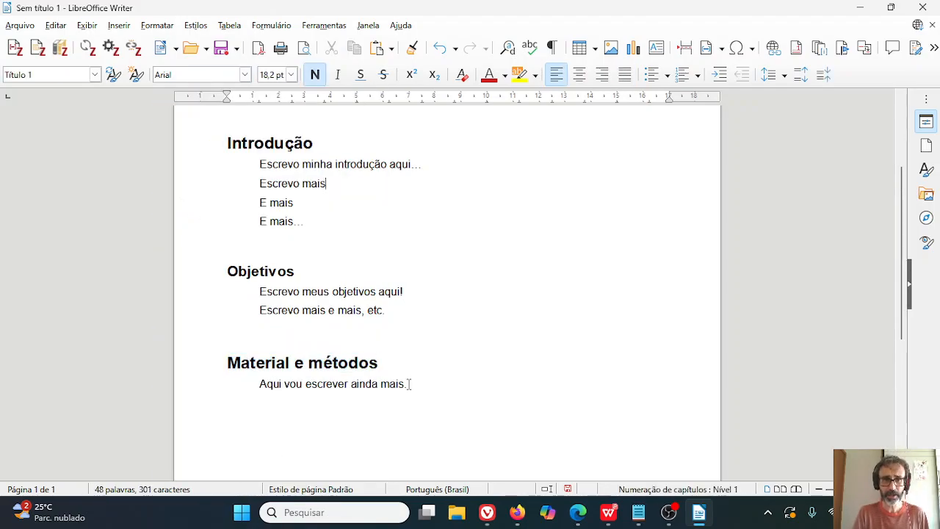
{"action": "key", "text": "Return"}
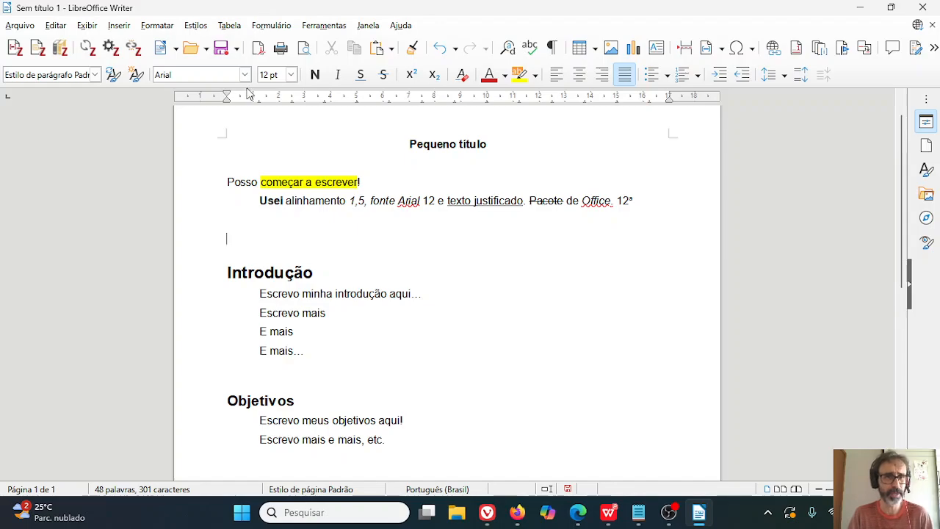
Try inserting a page number on the empty line above "Introdução", and undo it
{"action": "left_click", "coordinate": [118, 26]}
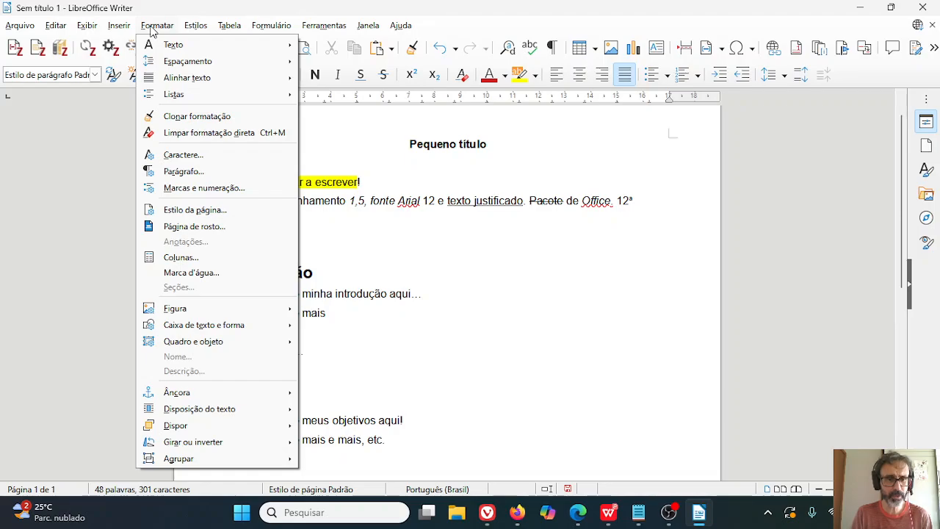
{"action": "mouse_move", "coordinate": [193, 25]}
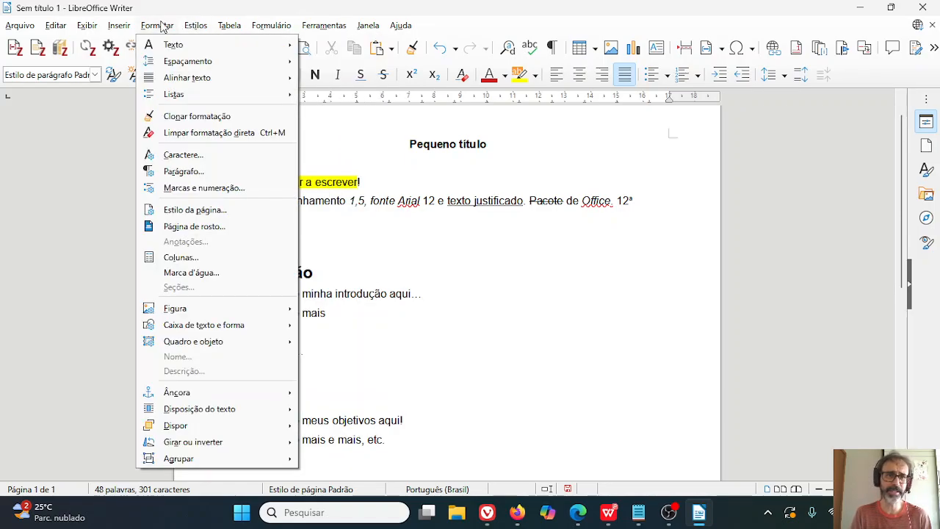
{"action": "mouse_move", "coordinate": [124, 25]}
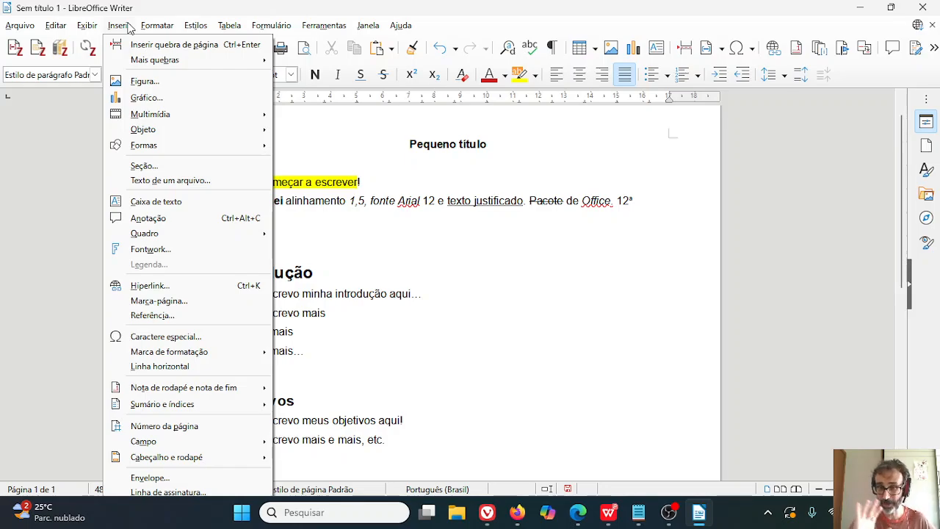
{"action": "left_click", "coordinate": [178, 426]}
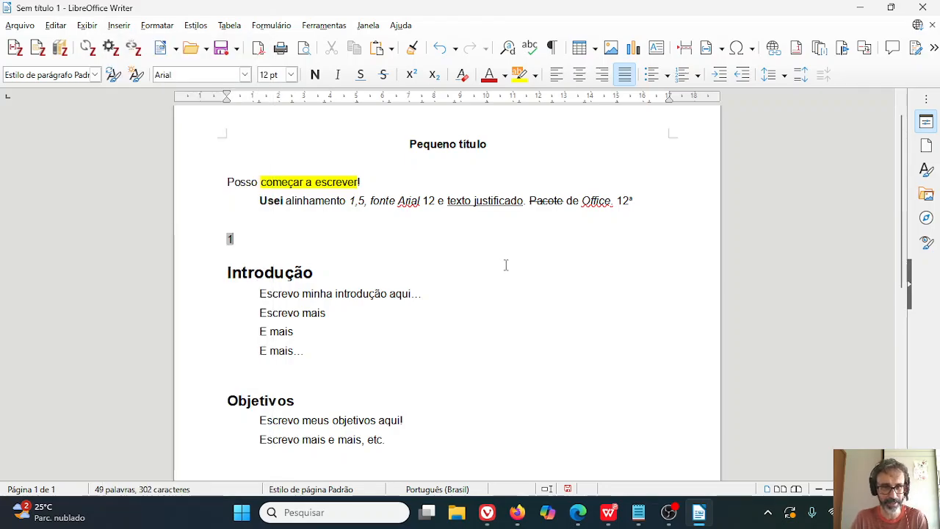
{"action": "key", "text": "ctrl+z"}
{"action": "left_click", "coordinate": [416, 172]}
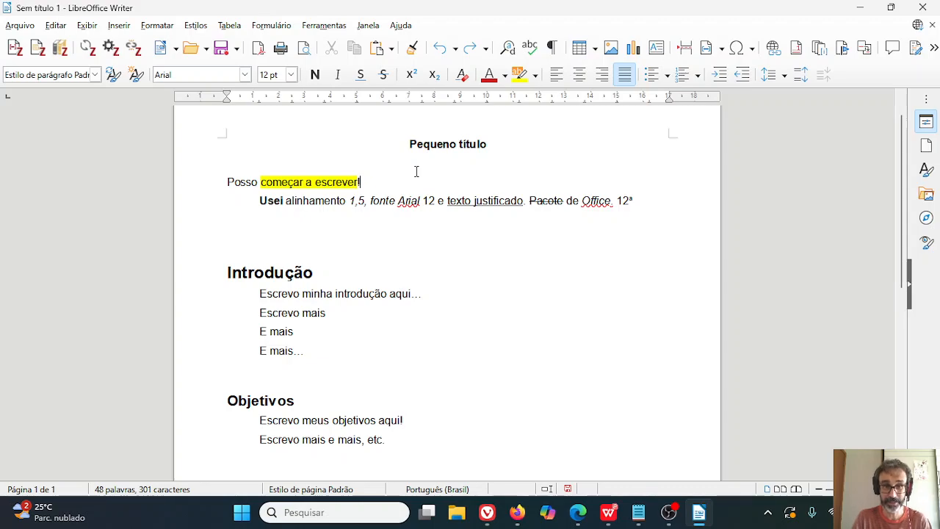
Check the page's header and footer areas and add a footer for Estilo de página Padrão
{"action": "key", "text": "Page_Down"}
{"action": "key", "text": "Page_Down"}
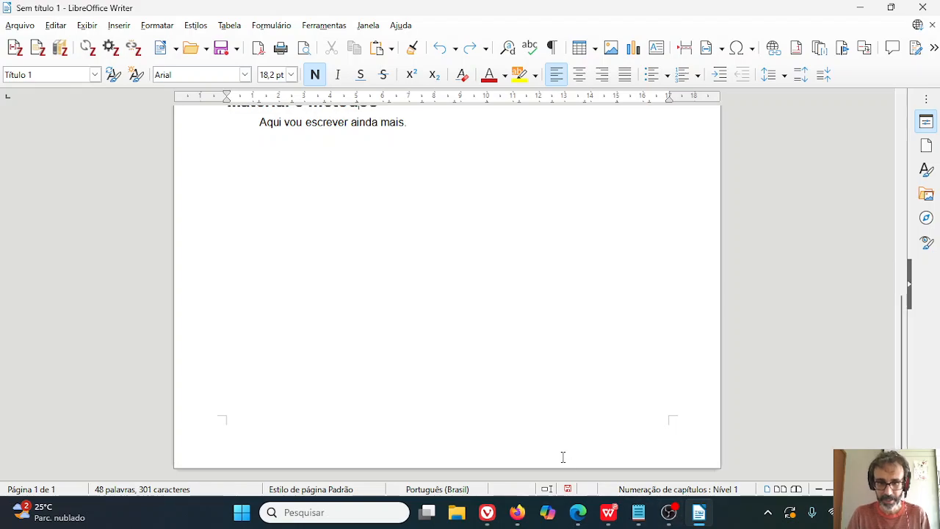
{"action": "mouse_move", "coordinate": [562, 458]}
{"action": "key", "text": "ctrl+Home"}
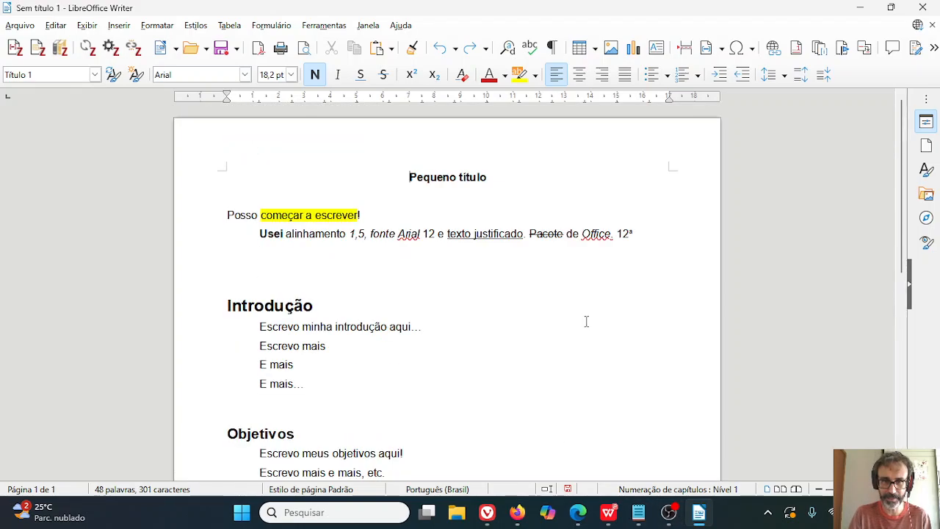
{"action": "mouse_move", "coordinate": [449, 147]}
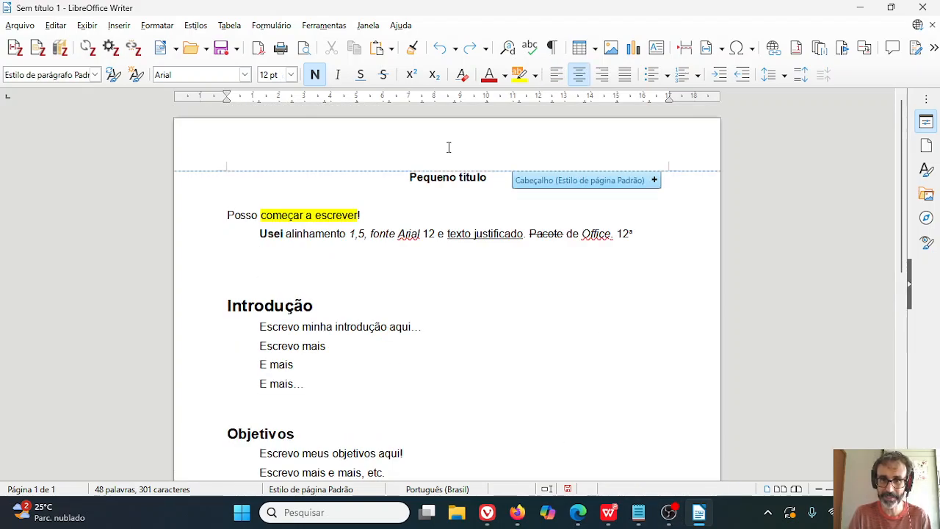
{"action": "key", "text": "Page_Down"}
{"action": "key", "text": "Page_Down"}
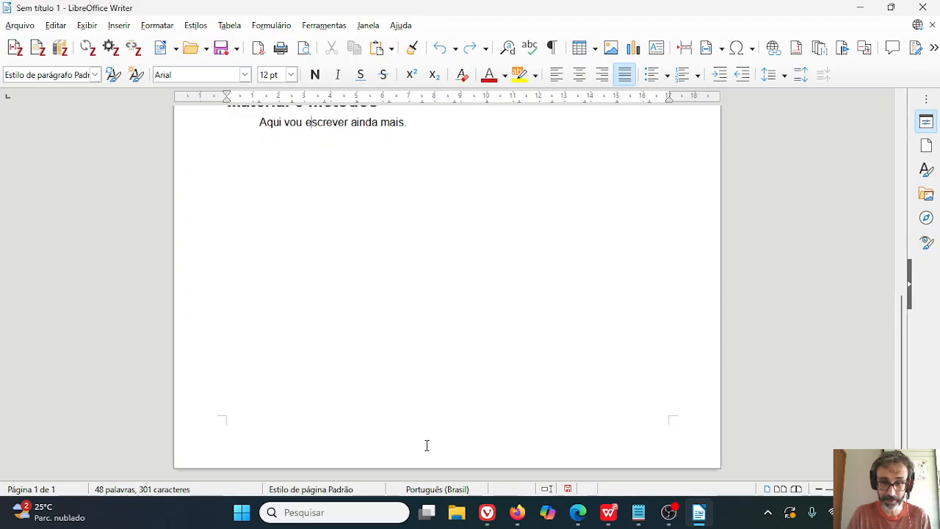
{"action": "mouse_move", "coordinate": [425, 446]}
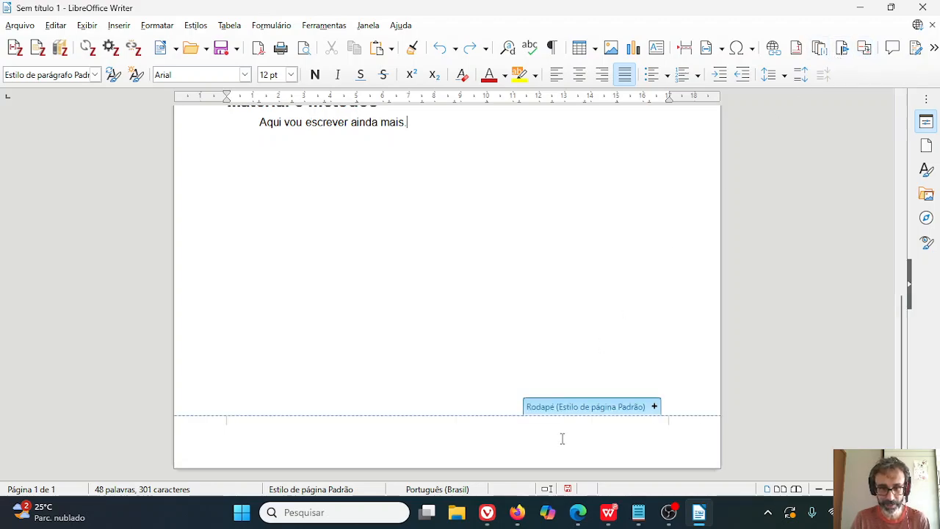
{"action": "left_click", "coordinate": [655, 407]}
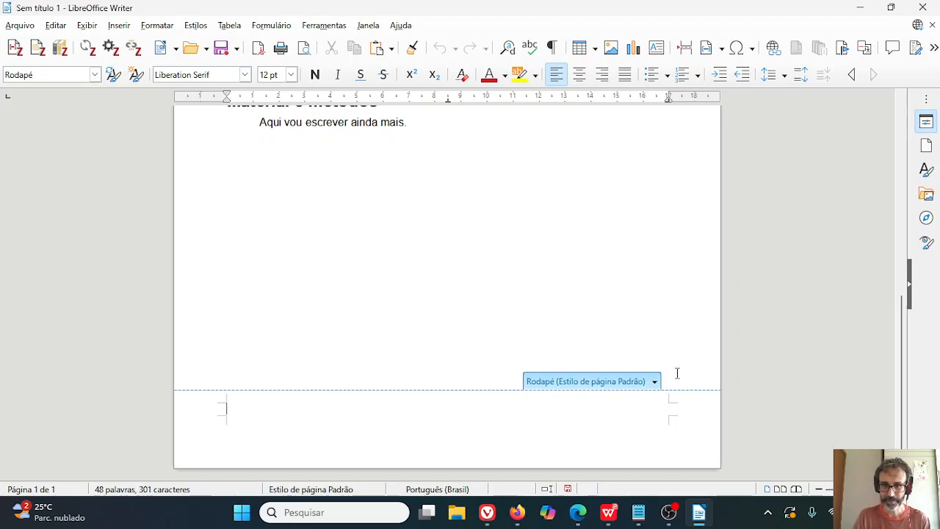
Insert the page number into the new footer
{"action": "left_click", "coordinate": [655, 381]}
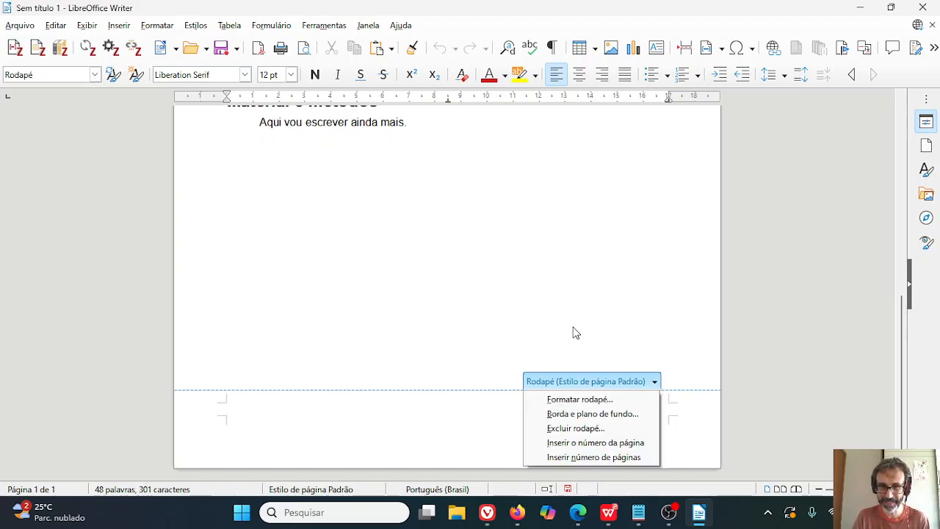
{"action": "key", "text": "Escape"}
{"action": "left_click", "coordinate": [457, 334]}
{"action": "left_click", "coordinate": [401, 414]}
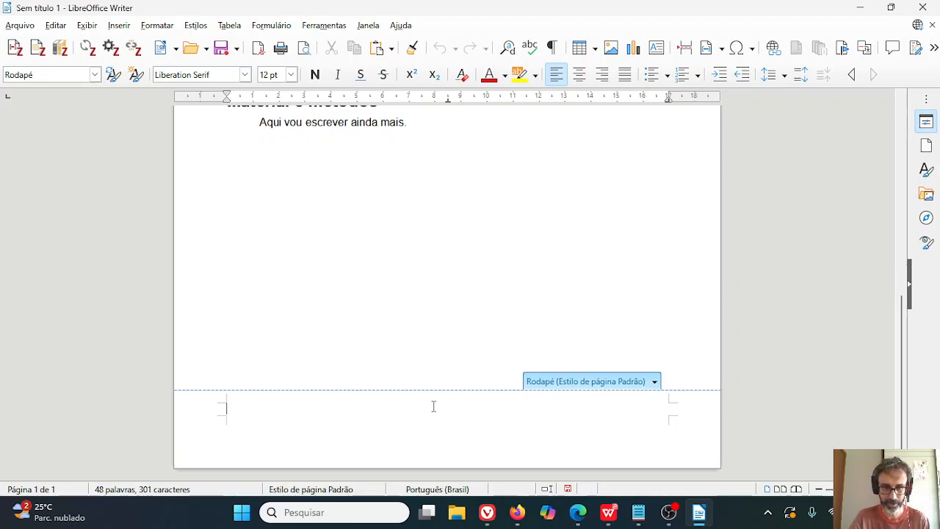
{"action": "left_click", "coordinate": [480, 301]}
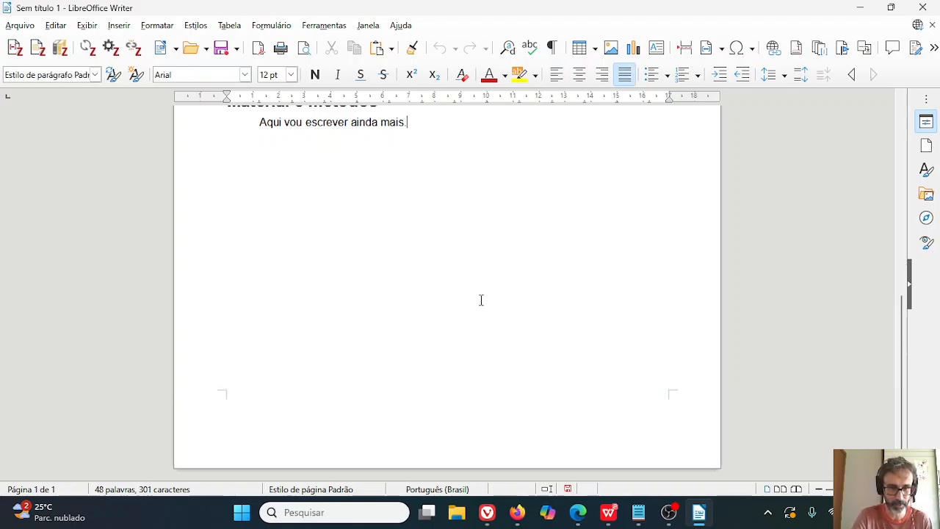
{"action": "left_click", "coordinate": [268, 421]}
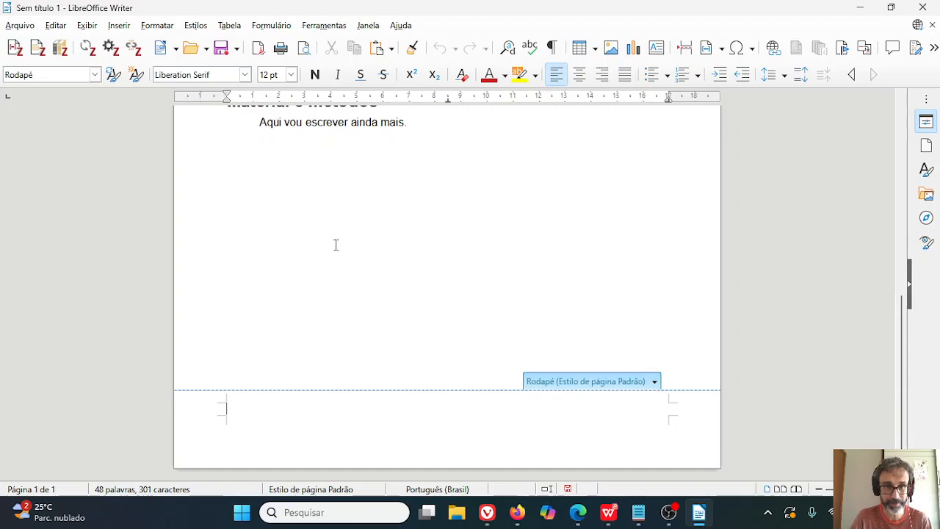
{"action": "left_click", "coordinate": [656, 383]}
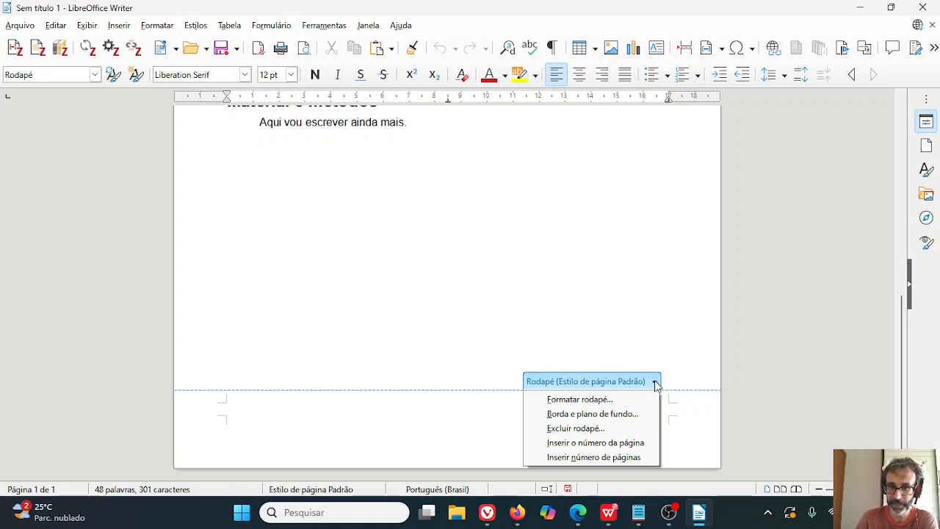
{"action": "left_click", "coordinate": [640, 442]}
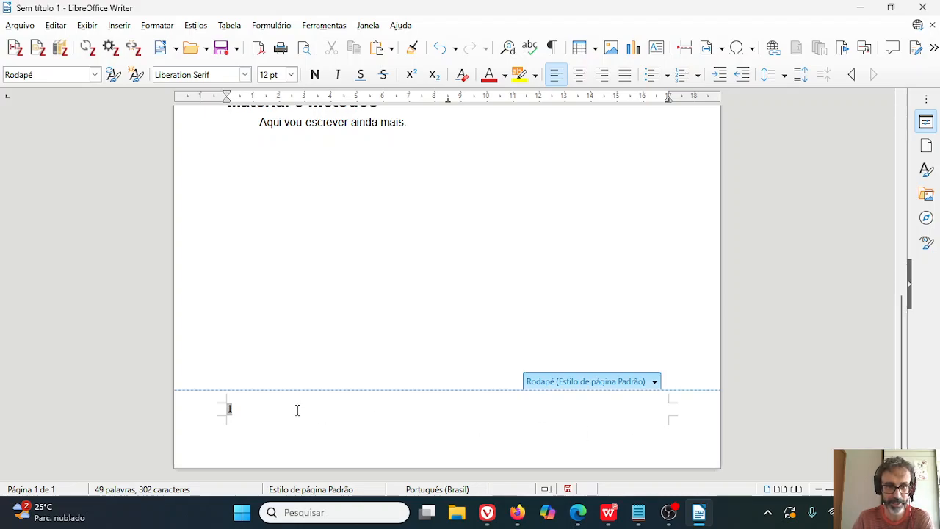
Right-align the page number in the footer and return to the body text
{"action": "left_click", "coordinate": [603, 81]}
{"action": "left_click", "coordinate": [829, 280]}
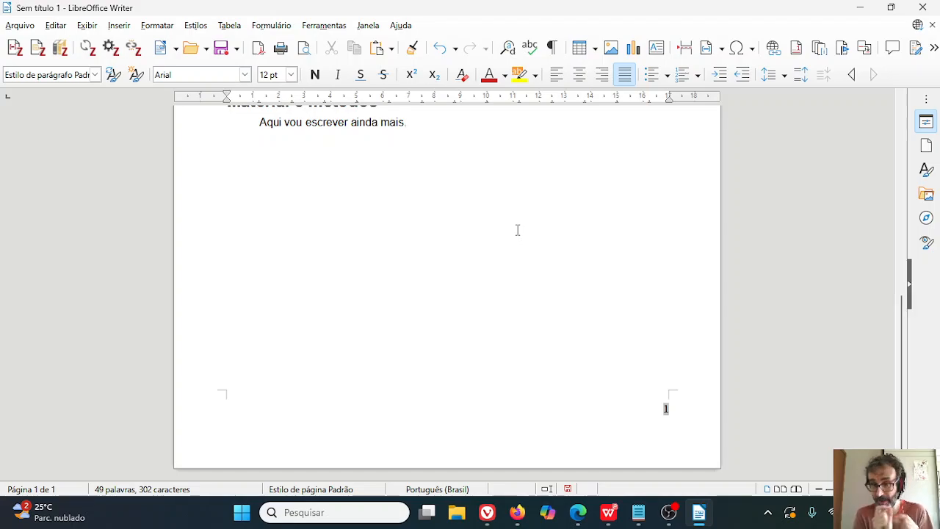
{"action": "scroll", "coordinate": [518, 230], "scroll_direction": "up", "scroll_amount": 6}
{"action": "left_click", "coordinate": [517, 230]}
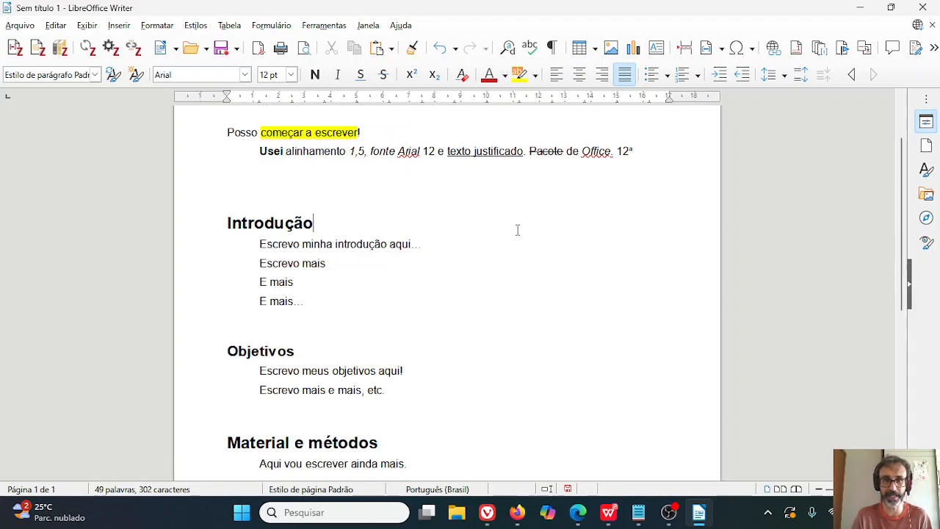
Try moving the "Material e métodos" heading down by adding empty lines above it, and remove them
{"action": "left_click", "coordinate": [328, 178]}
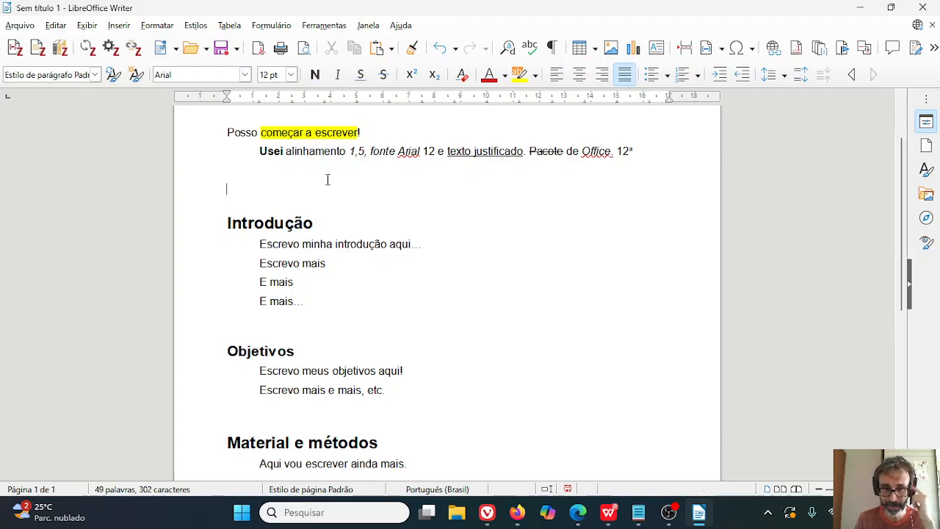
{"action": "key", "text": "Down"}
{"action": "key", "text": "Down"}
{"action": "key", "text": "Down"}
{"action": "key", "text": "Down"}
{"action": "key", "text": "Down"}
{"action": "key", "text": "Down"}
{"action": "key", "text": "Down"}
{"action": "key", "text": "Down"}
{"action": "key", "text": "Down"}
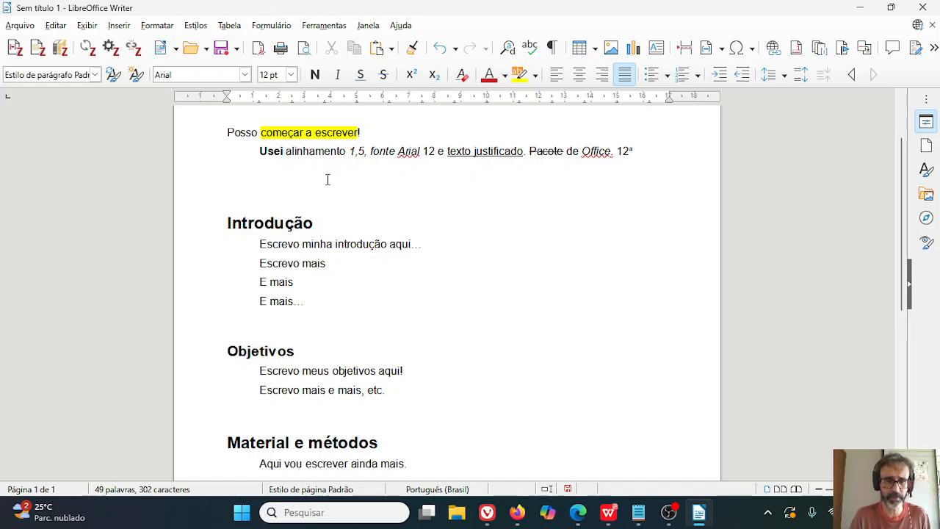
{"action": "key", "text": "End"}
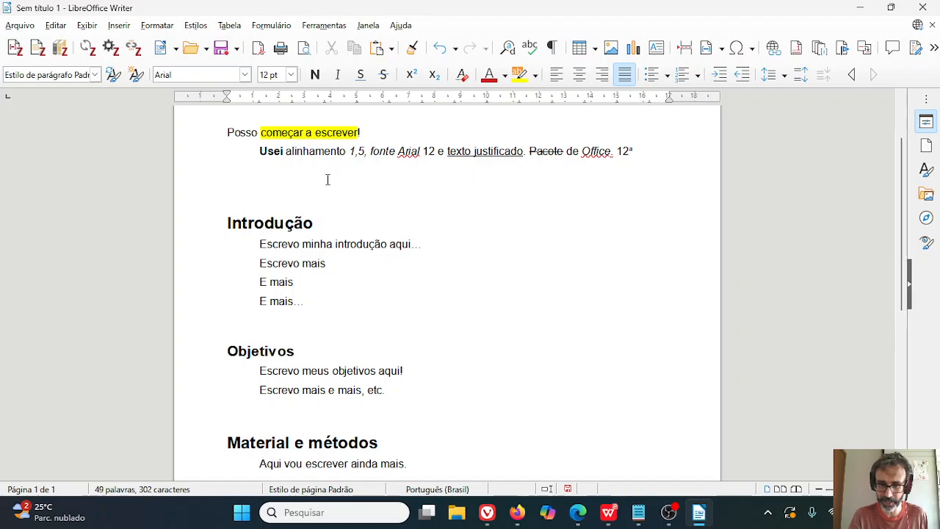
{"action": "key", "text": "Return"}
{"action": "key", "text": "Return"}
{"action": "key", "text": "Return"}
{"action": "scroll", "coordinate": [328, 180], "scroll_direction": "down", "scroll_amount": 3}
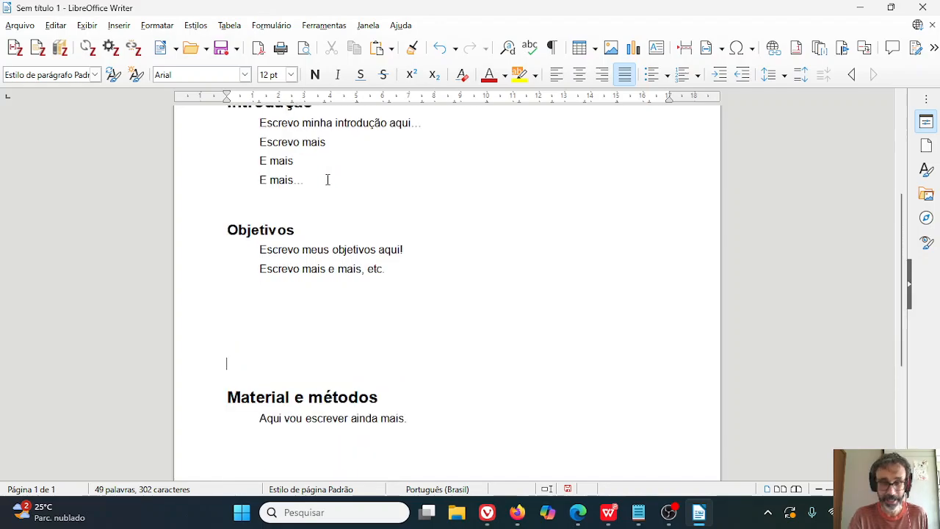
{"action": "key", "text": "BackSpace"}
{"action": "key", "text": "BackSpace"}
{"action": "key", "text": "BackSpace"}
{"action": "key", "text": "BackSpace"}
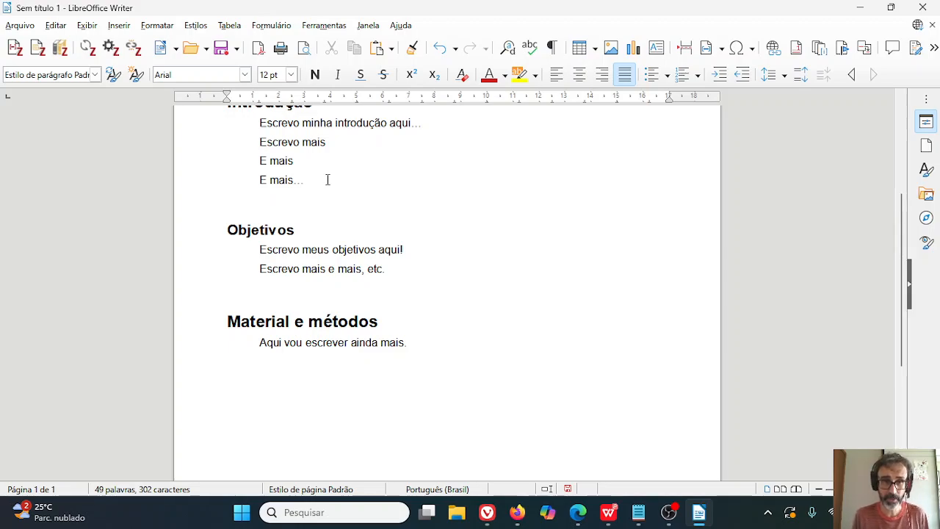
Try inserting a page break on the empty line above "Material e métodos", and undo it
{"action": "left_click", "coordinate": [121, 27]}
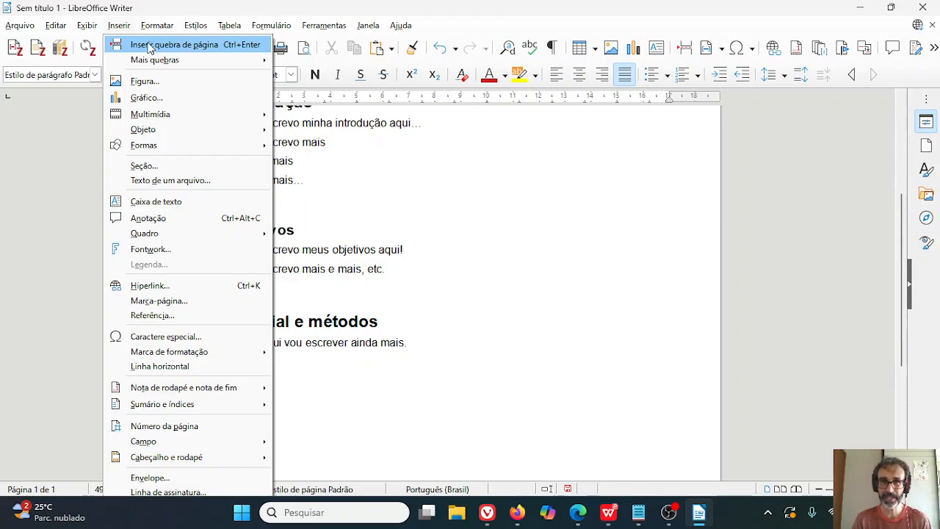
{"action": "left_click", "coordinate": [149, 45]}
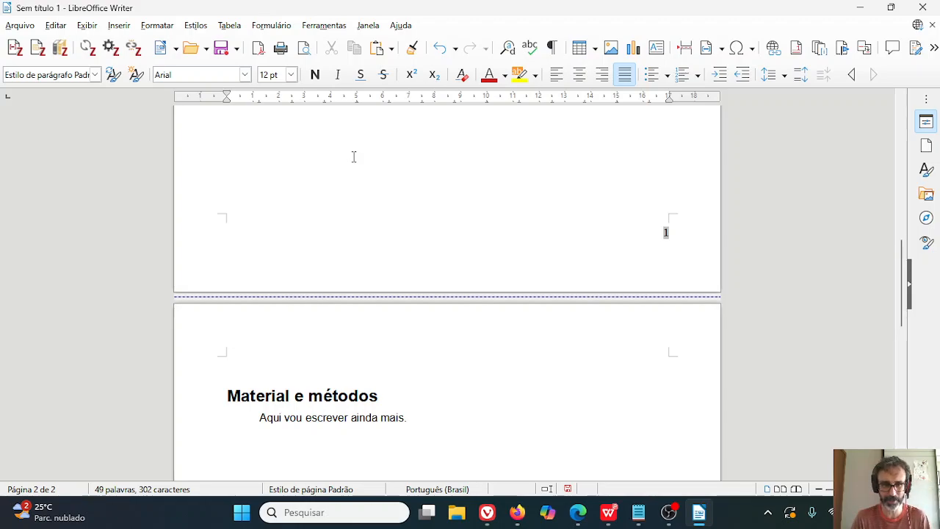
{"action": "key", "text": "ctrl+z"}
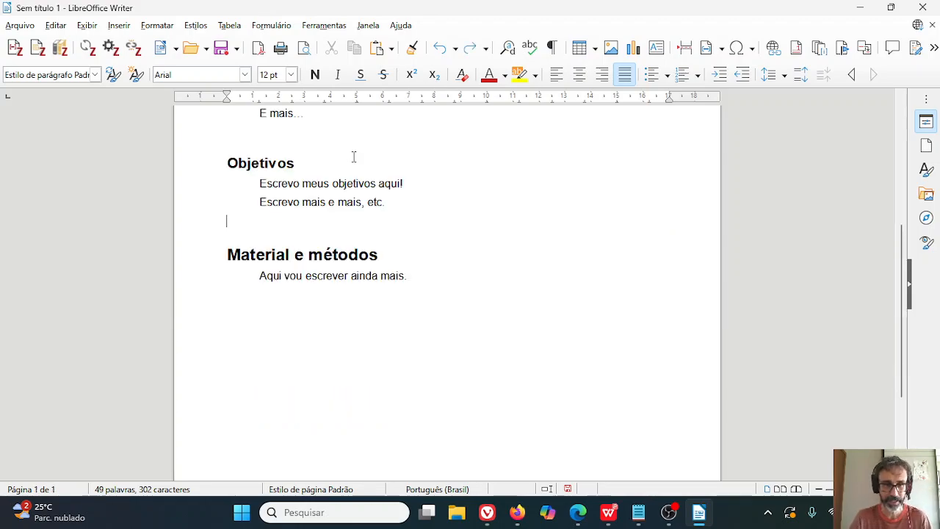
Insert a page break directly before the "Material e métodos" heading
{"action": "left_click", "coordinate": [227, 255]}
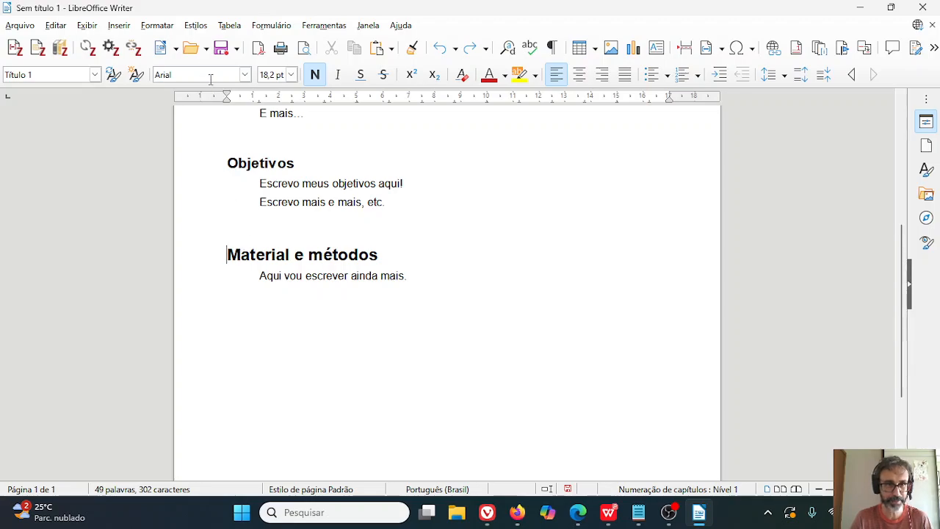
{"action": "left_click", "coordinate": [121, 27]}
{"action": "left_click", "coordinate": [165, 45]}
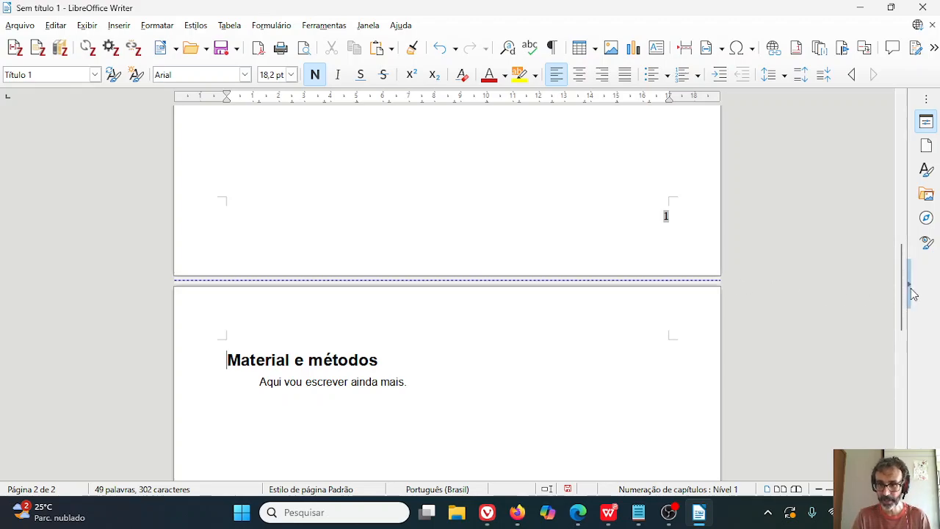
Examine the page transition between the "Objetivos" text and the "Material e métodos" heading
{"action": "left_click_drag", "start_coordinate": [902, 288], "coordinate": [890, 209]}
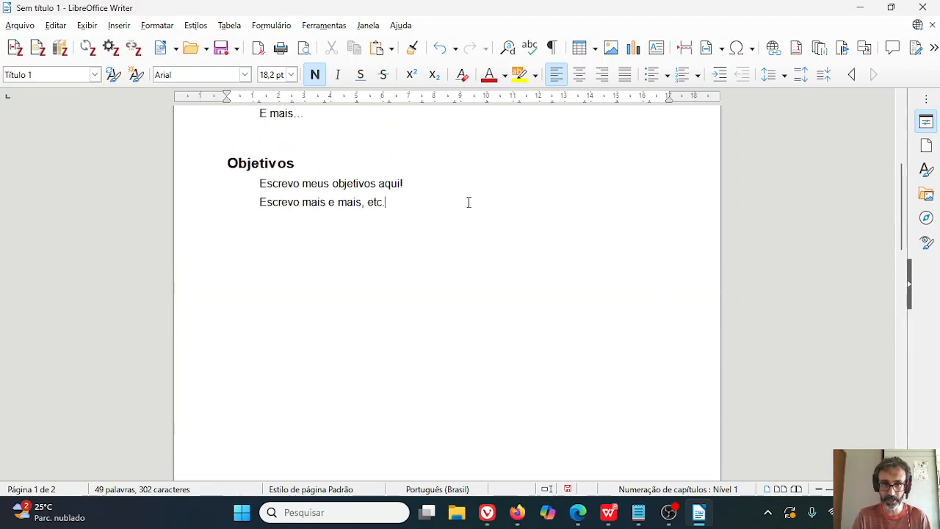
{"action": "key", "text": "Return"}
{"action": "key", "text": "Down"}
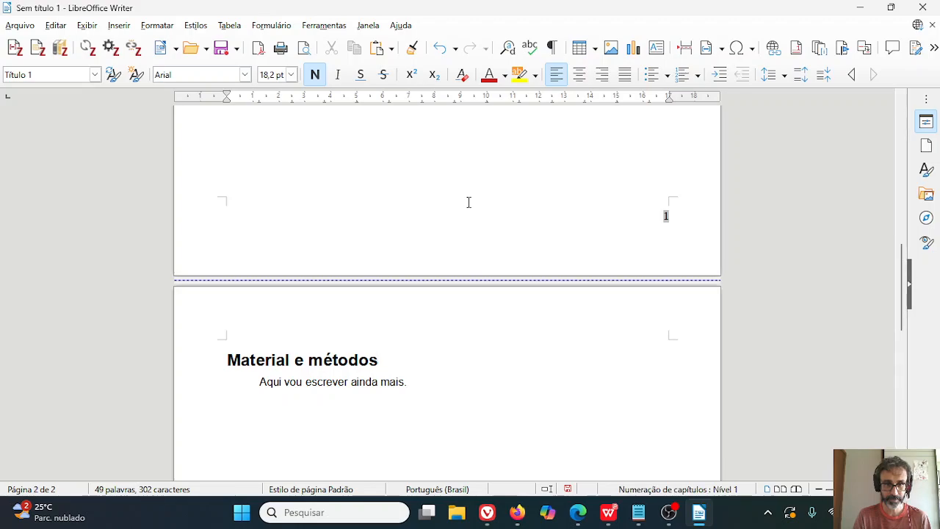
{"action": "key", "text": "Up"}
{"action": "key", "text": "Up"}
{"action": "key", "text": "Down"}
{"action": "key", "text": "Down"}
{"action": "key", "text": "Down"}
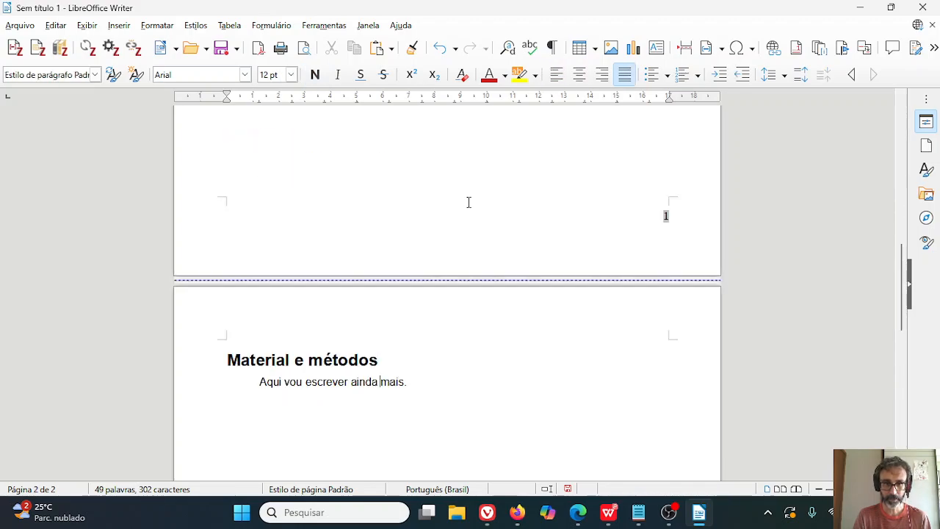
Open the table of contents settings for the empty line above the "Introdução" heading
{"action": "key", "text": "Up"}
{"action": "key", "text": "Up"}
{"action": "key", "text": "Up"}
{"action": "key", "text": "Up"}
{"action": "key", "text": "Up"}
{"action": "key", "text": "Up"}
{"action": "key", "text": "Up"}
{"action": "key", "text": "Up"}
{"action": "key", "text": "Up"}
{"action": "key", "text": "Up"}
{"action": "key", "text": "Up"}
{"action": "key", "text": "Up"}
{"action": "key", "text": "Up"}
{"action": "key", "text": "Up"}
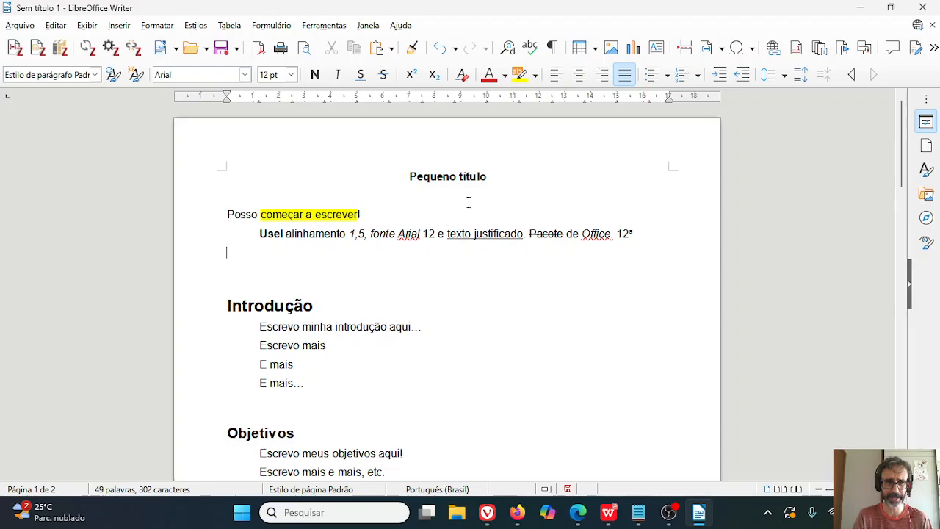
{"action": "left_click", "coordinate": [119, 25]}
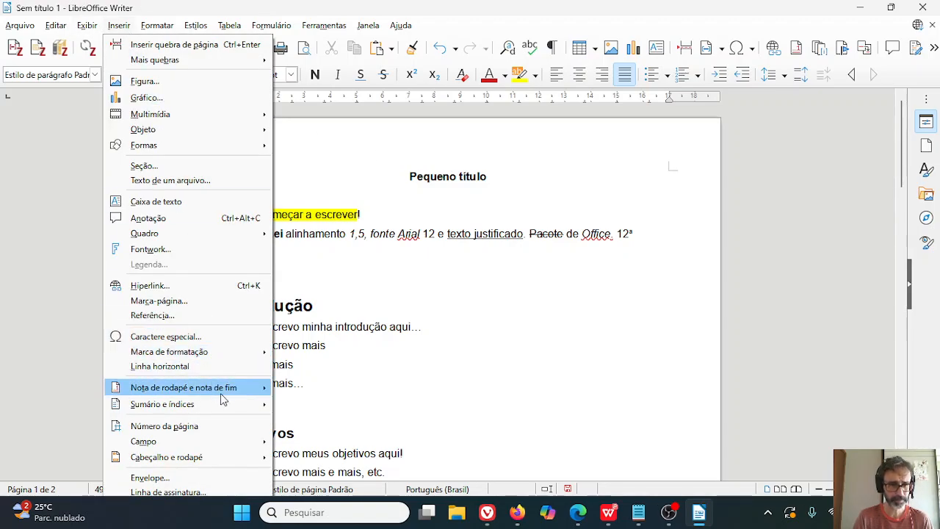
{"action": "mouse_move", "coordinate": [219, 402]}
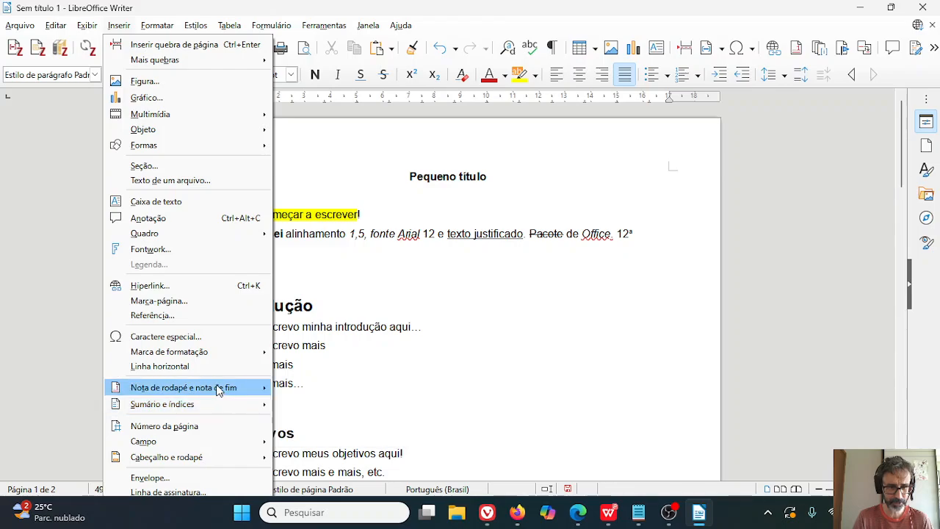
{"action": "left_click", "coordinate": [306, 418]}
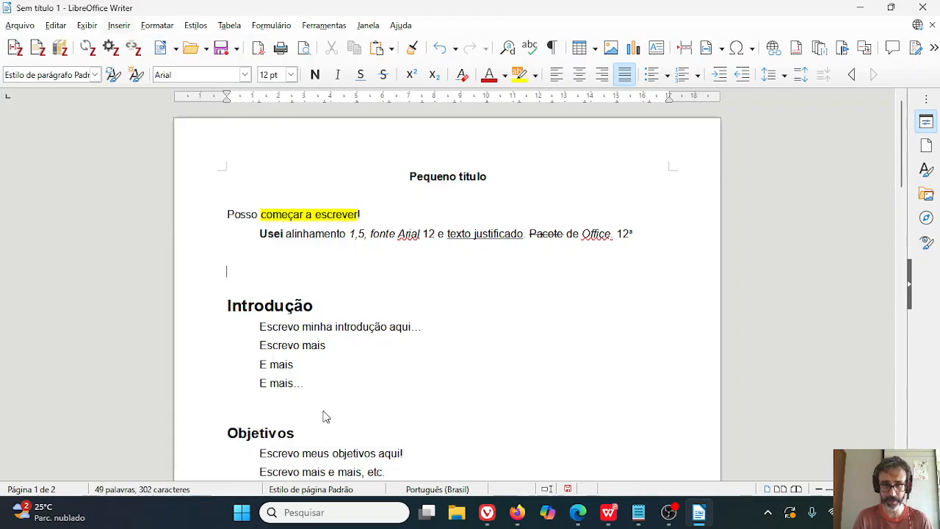
{"action": "left_click", "coordinate": [560, 144]}
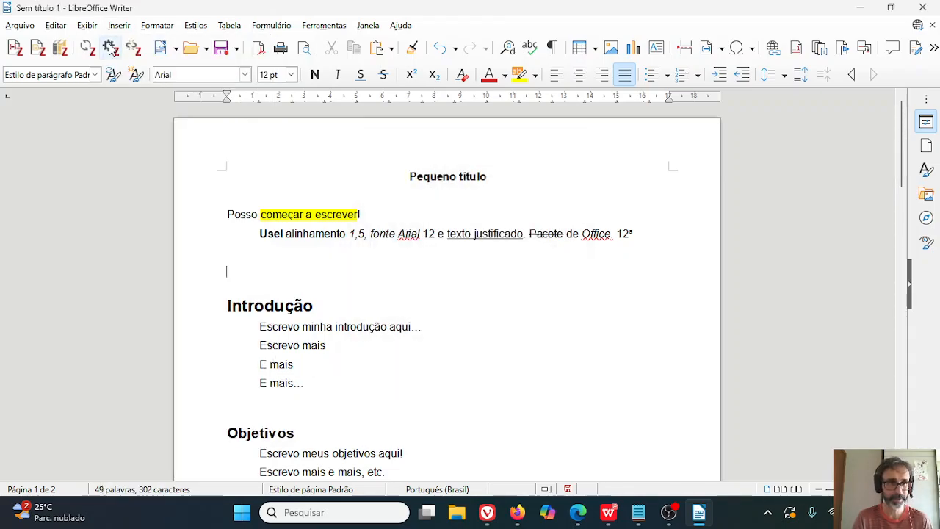
{"action": "left_click", "coordinate": [118, 25]}
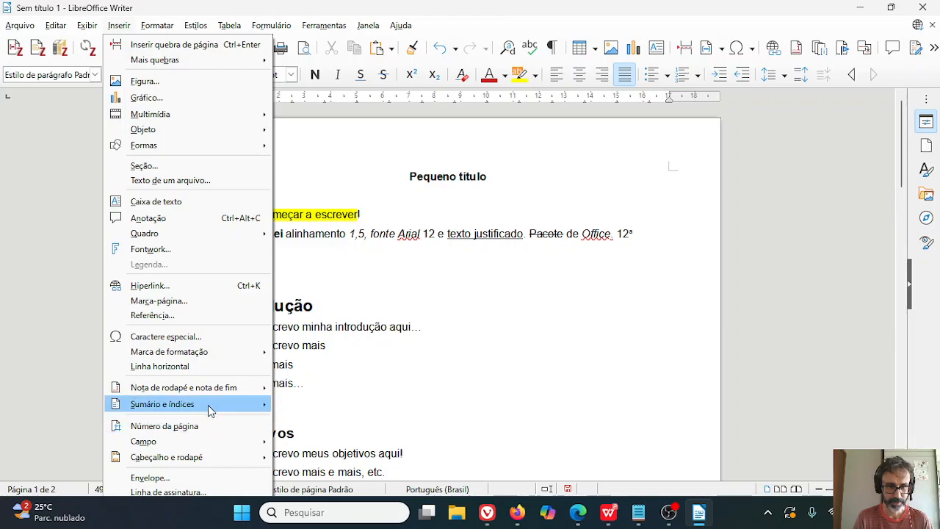
{"action": "mouse_move", "coordinate": [208, 413]}
{"action": "left_click", "coordinate": [327, 412]}
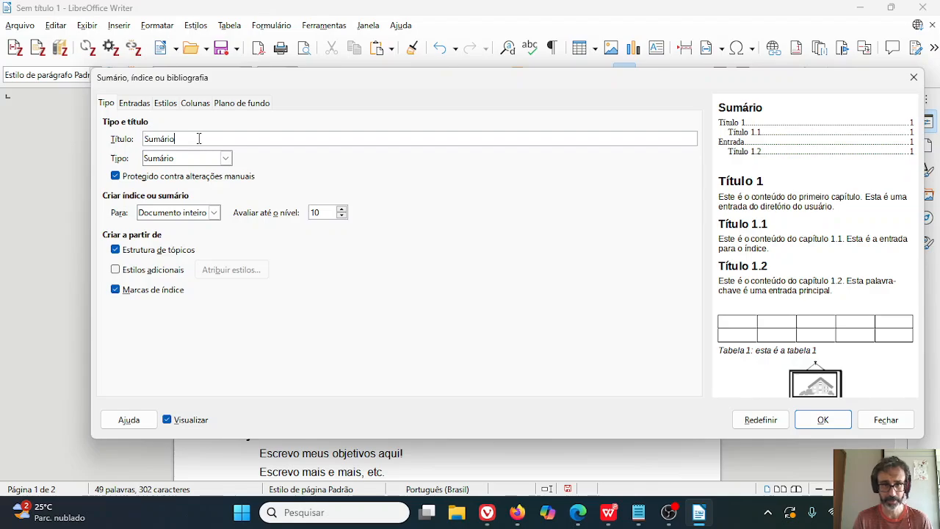
Try changing the table of contents title to "Índice", and restore it to "Sumário"
{"action": "left_click_drag", "start_coordinate": [198, 138], "coordinate": [119, 138]}
{"action": "type", "text": "Índice"}
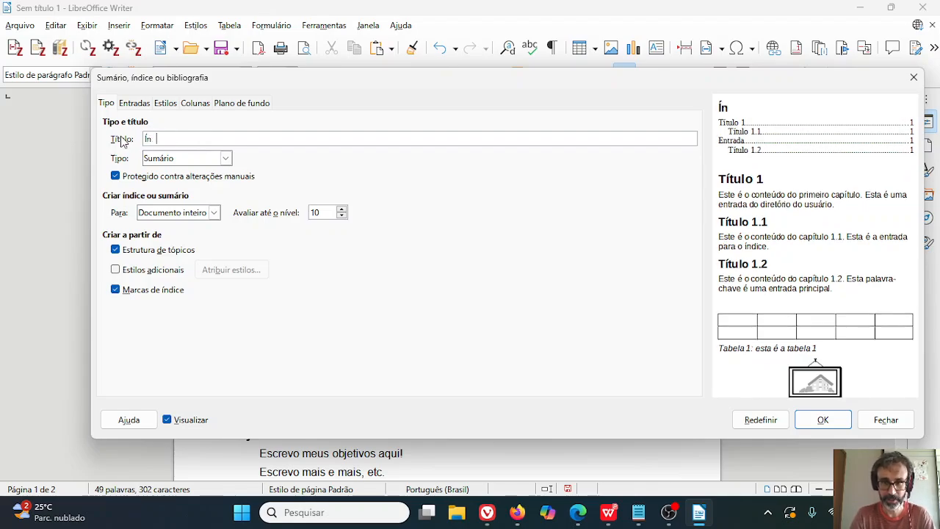
{"action": "key", "text": "BackSpace"}
{"action": "key", "text": "BackSpace"}
{"action": "key", "text": "BackSpace"}
{"action": "key", "text": "BackSpace"}
{"action": "key", "text": "BackSpace"}
{"action": "key", "text": "BackSpace"}
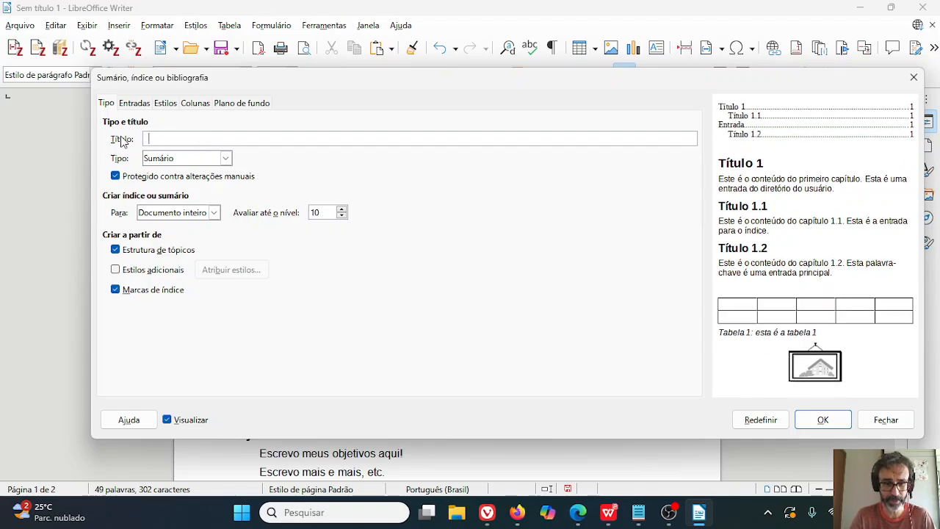
{"action": "type", "text": "Sumário"}
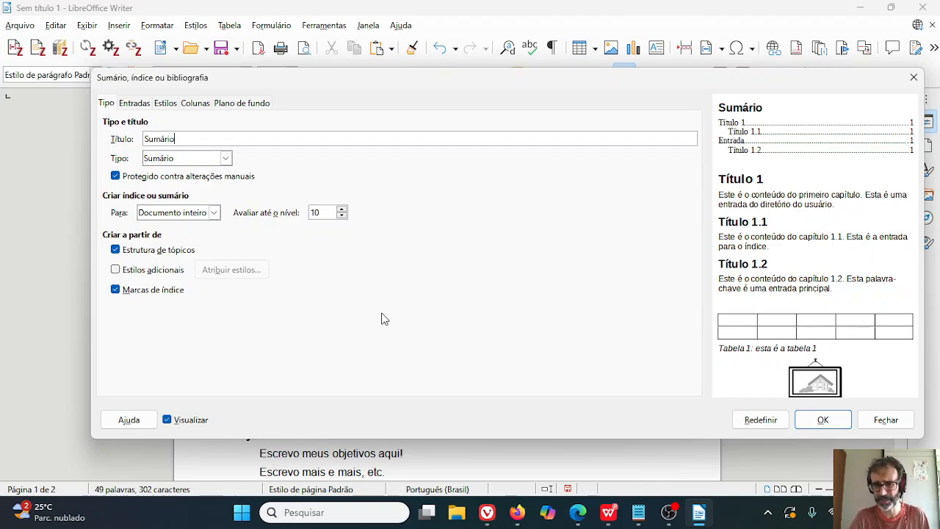
Insert the table of contents titled "Sumário" above the "Introdução" heading
{"action": "left_click", "coordinate": [835, 424]}
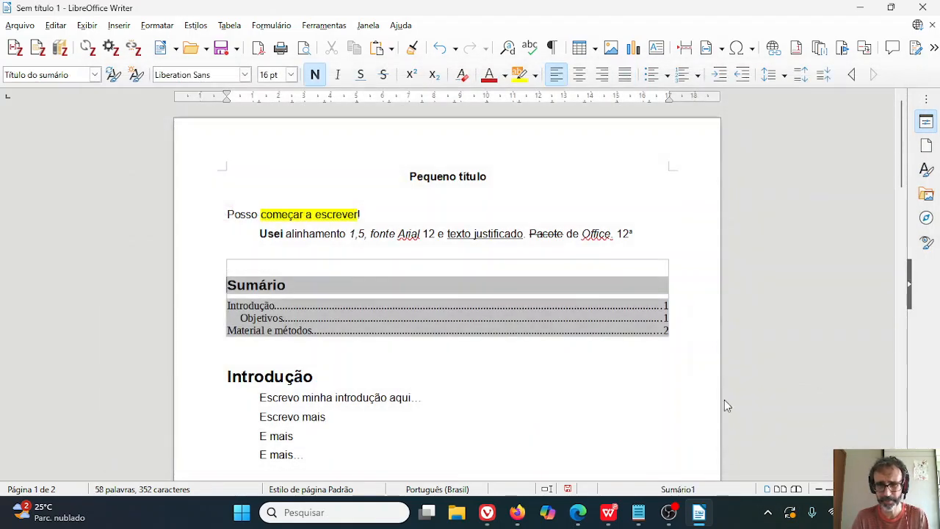
{"action": "left_click", "coordinate": [494, 376]}
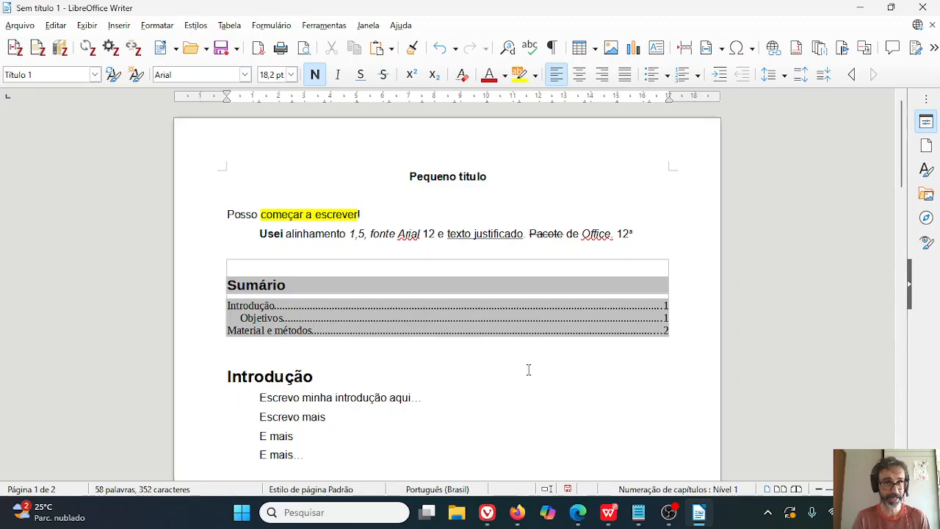
Add the line "Resultados" with the indented paragraph "Aqui, blablabla" beneath the "Material e métodos" section
{"action": "key", "text": "Down"}
{"action": "key", "text": "Down"}
{"action": "key", "text": "Down"}
{"action": "key", "text": "Down"}
{"action": "key", "text": "Down"}
{"action": "key", "text": "Down"}
{"action": "key", "text": "Down"}
{"action": "key", "text": "Down"}
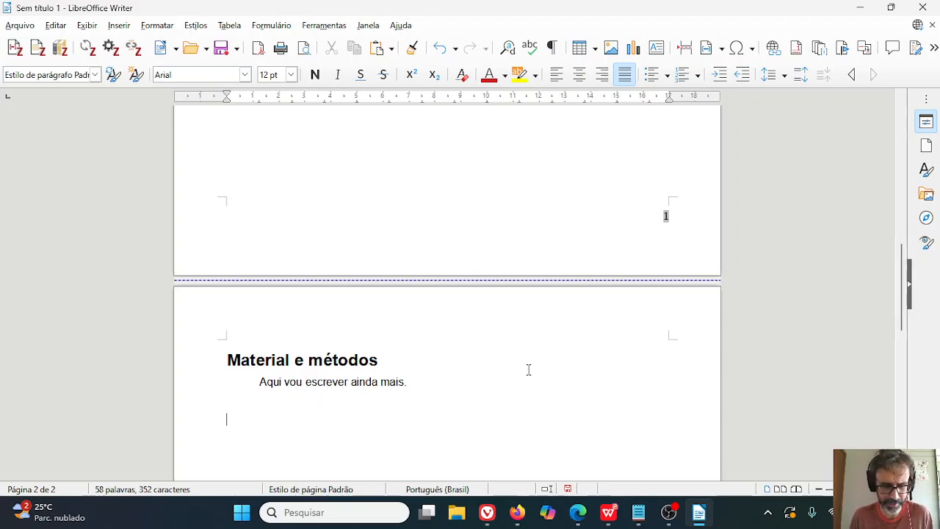
{"action": "type", "text": "Result"}
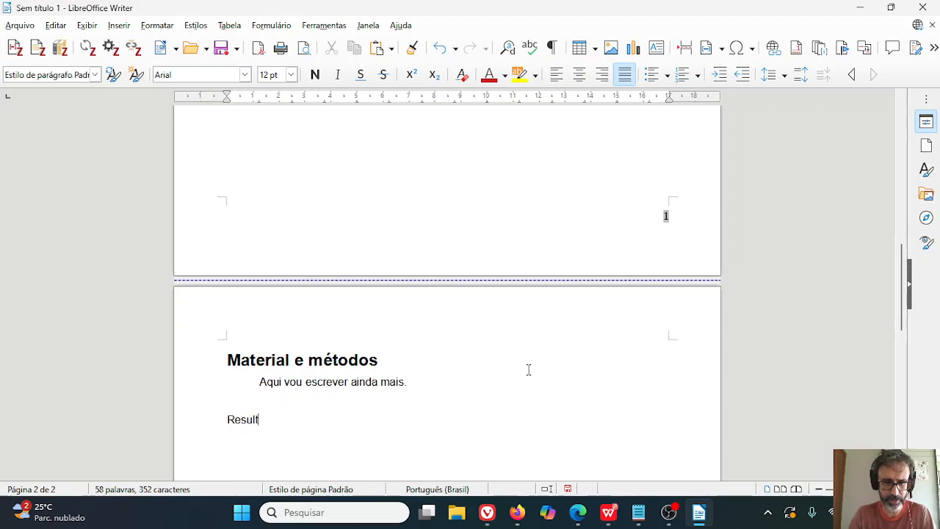
{"action": "type", "text": "ados Aqui, blablabla"}
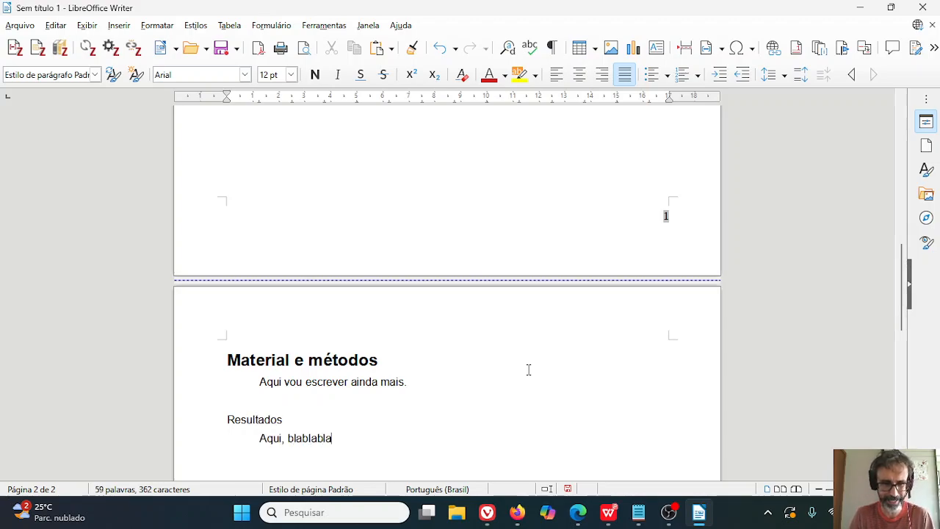
Format "Resultados" with the Título 1 paragraph style and the Arial font
{"action": "key", "text": "shift+Down"}
{"action": "key", "text": "shift+Left"}
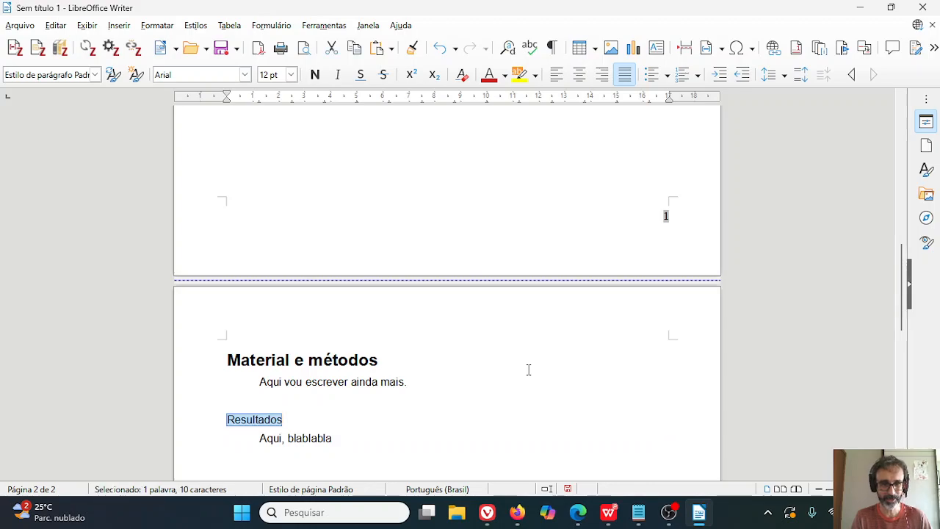
{"action": "left_click", "coordinate": [95, 74]}
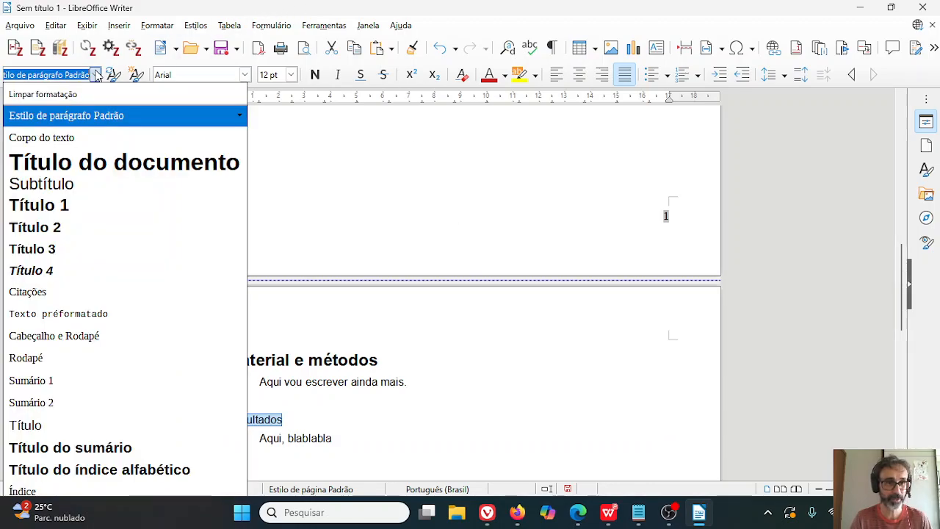
{"action": "left_click", "coordinate": [61, 206]}
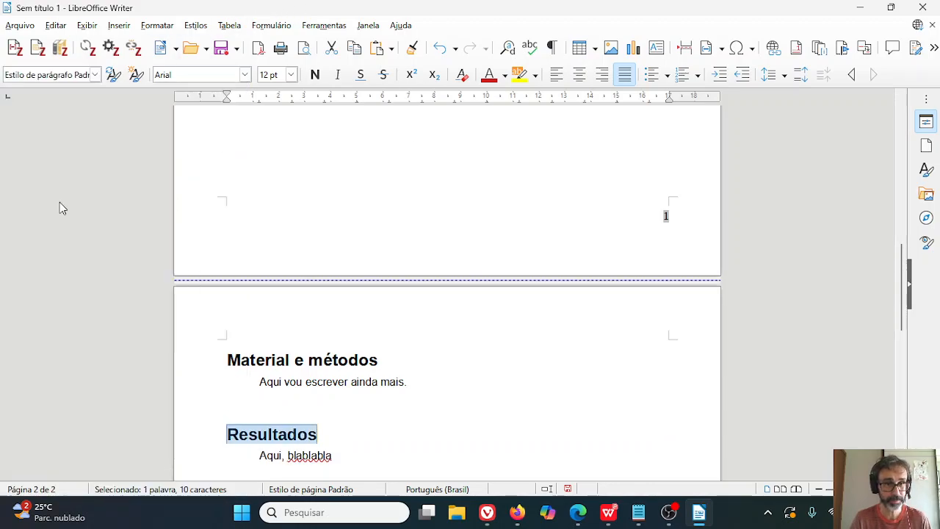
{"action": "left_click", "coordinate": [245, 74]}
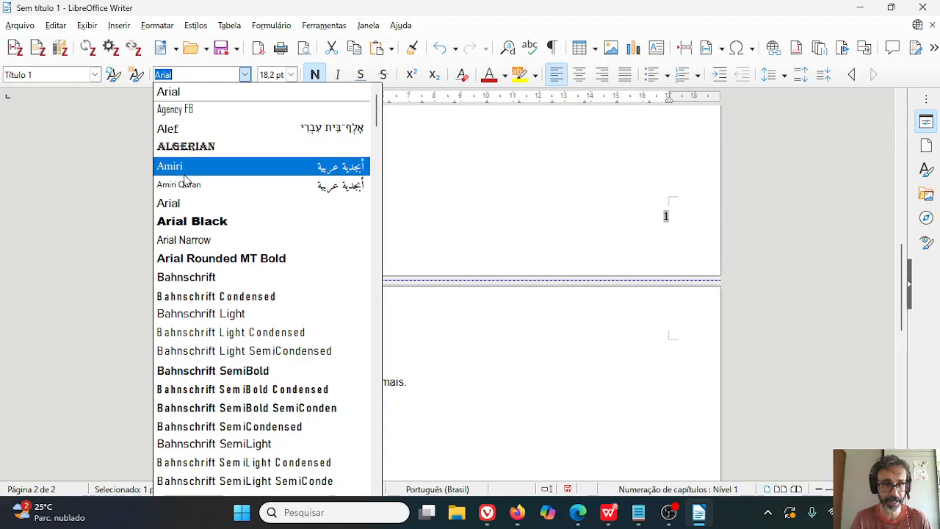
{"action": "left_click", "coordinate": [183, 208]}
{"action": "left_click", "coordinate": [226, 434]}
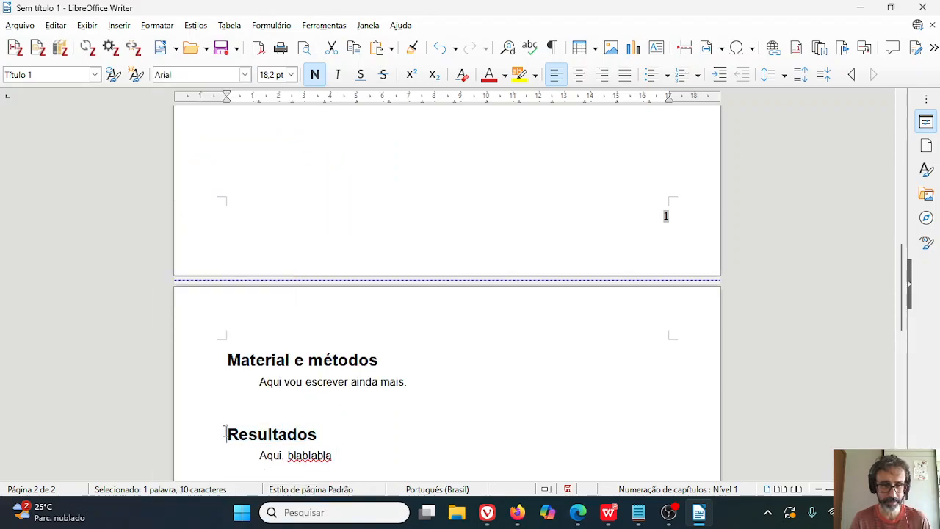
Insert a page break before the "Resultados" heading and check the resulting page layout
{"action": "left_click", "coordinate": [118, 26]}
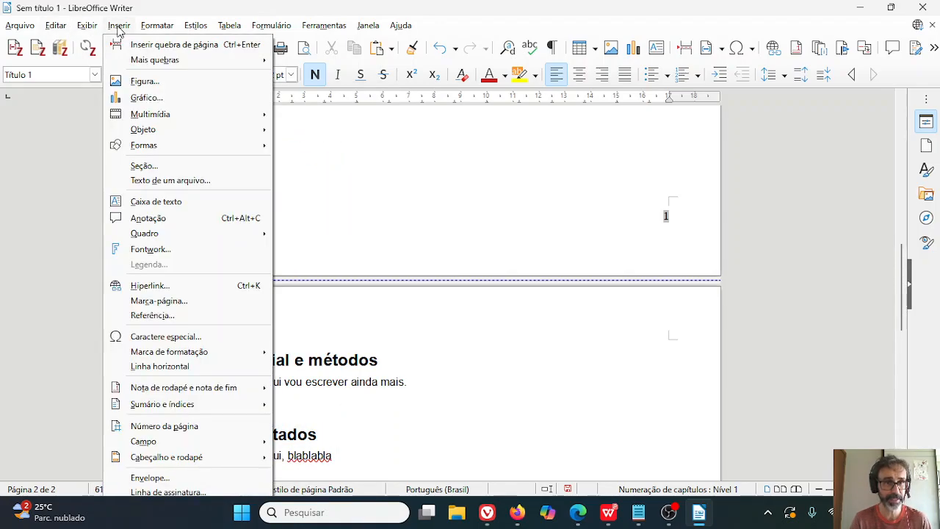
{"action": "left_click", "coordinate": [144, 44]}
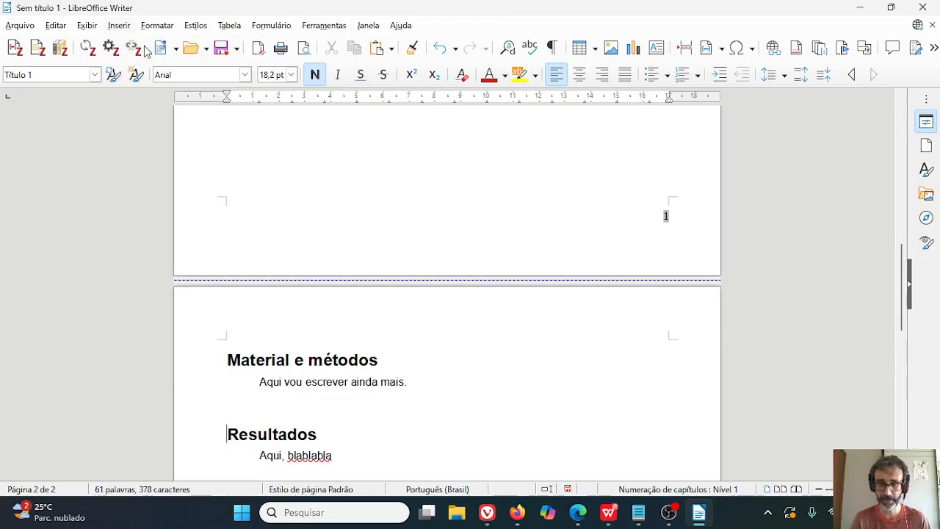
{"action": "scroll", "coordinate": [387, 284], "scroll_direction": "down", "scroll_amount": 6}
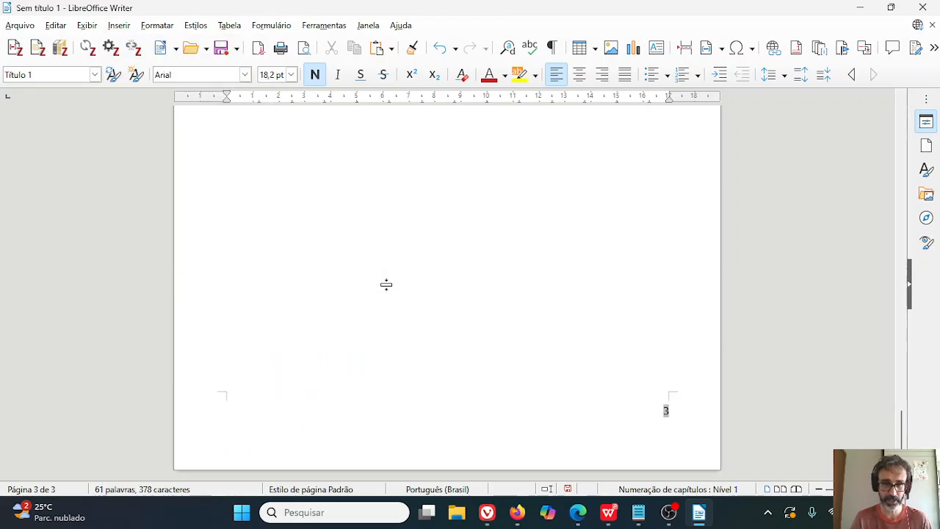
{"action": "scroll", "coordinate": [386, 285], "scroll_direction": "up", "scroll_amount": 3}
{"action": "scroll", "coordinate": [387, 285], "scroll_direction": "up", "scroll_amount": 4}
{"action": "scroll", "coordinate": [387, 285], "scroll_direction": "up", "scroll_amount": 10}
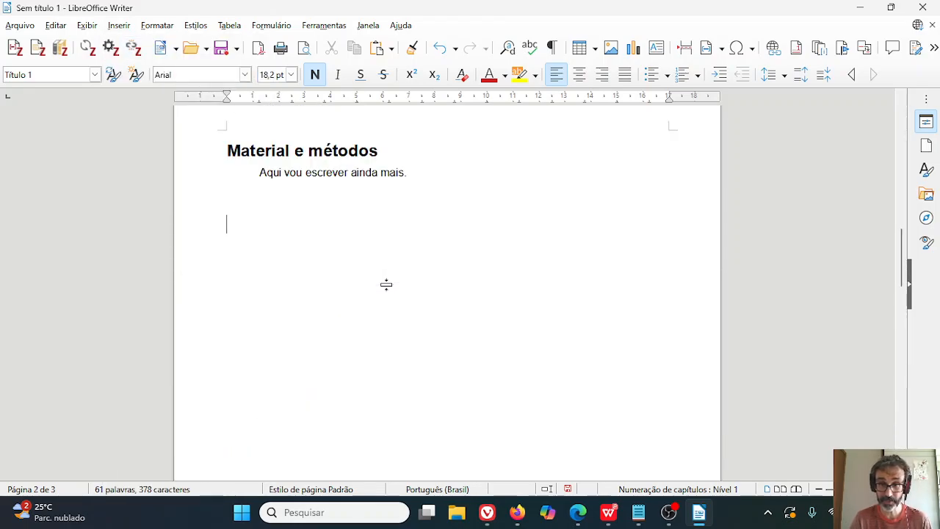
{"action": "scroll", "coordinate": [386, 285], "scroll_direction": "down", "scroll_amount": 11}
{"action": "scroll", "coordinate": [387, 284], "scroll_direction": "down", "scroll_amount": 7}
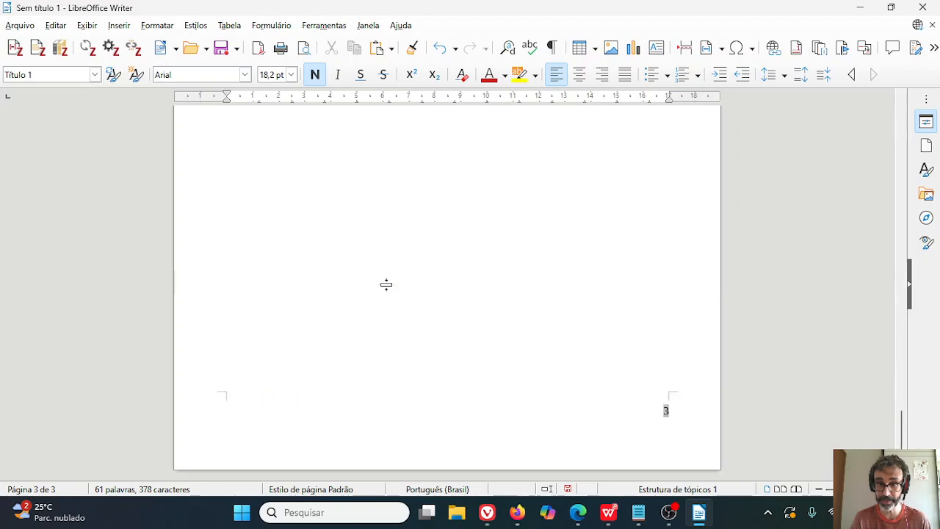
{"action": "scroll", "coordinate": [387, 284], "scroll_direction": "up", "scroll_amount": 17}
{"action": "key", "text": "Page_Up"}
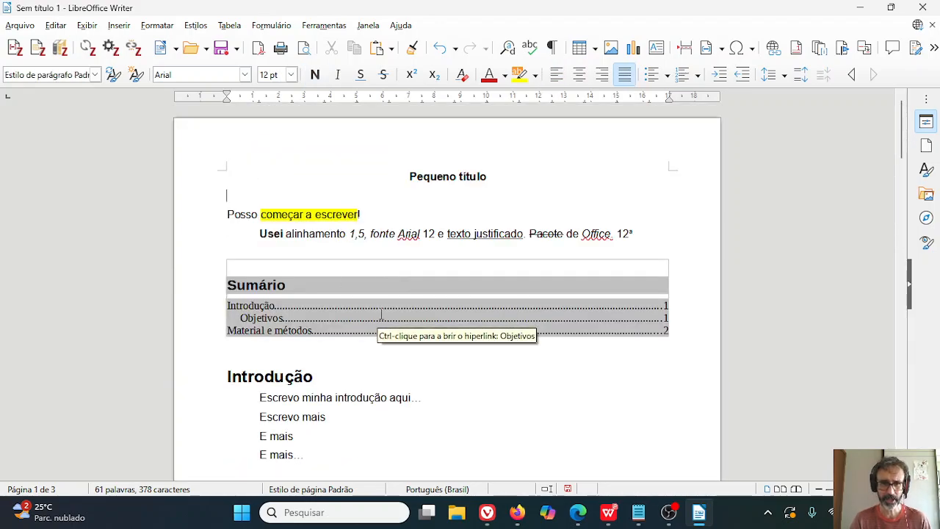
{"action": "right_click", "coordinate": [344, 287]}
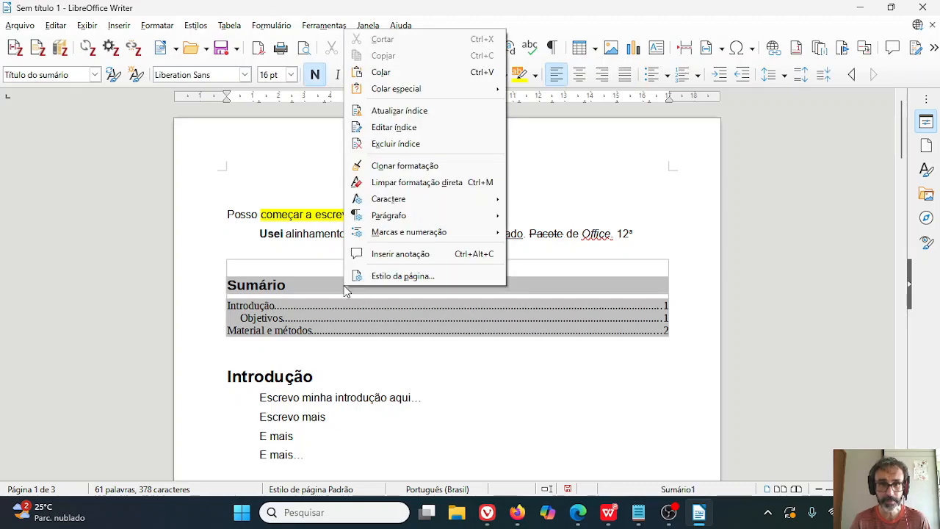
{"action": "left_click", "coordinate": [288, 293]}
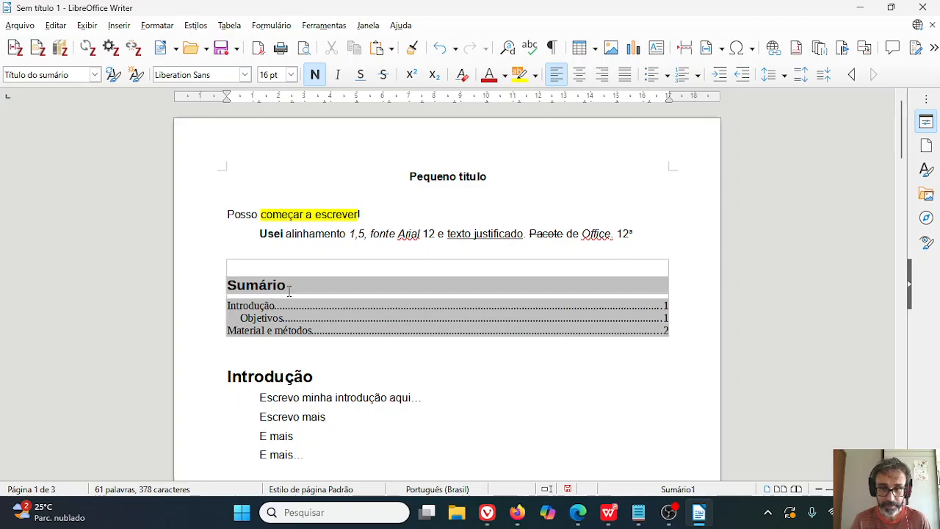
{"action": "right_click", "coordinate": [292, 293]}
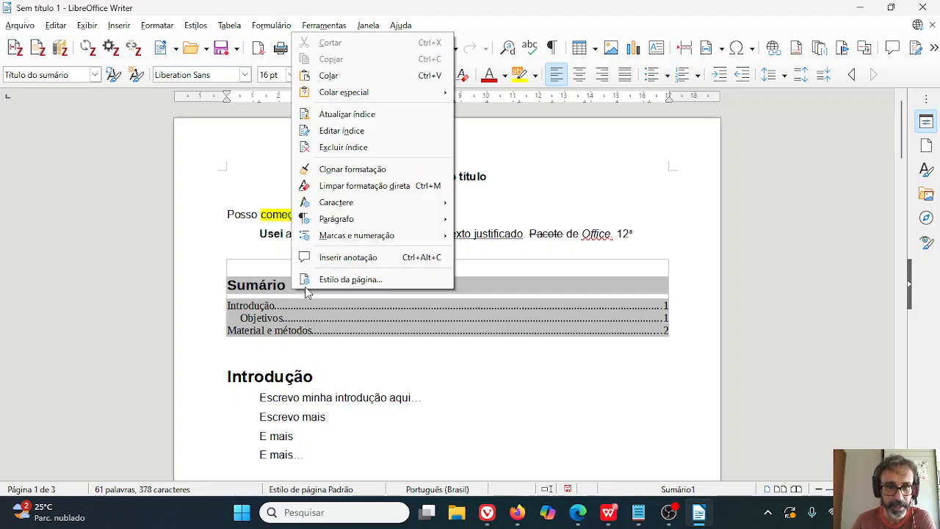
{"action": "mouse_move", "coordinate": [370, 239]}
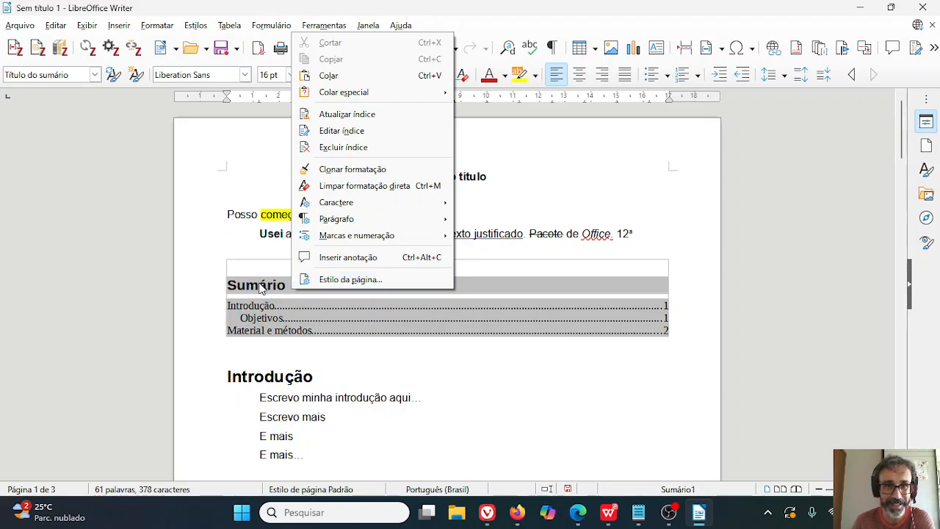
{"action": "key", "text": "Escape"}
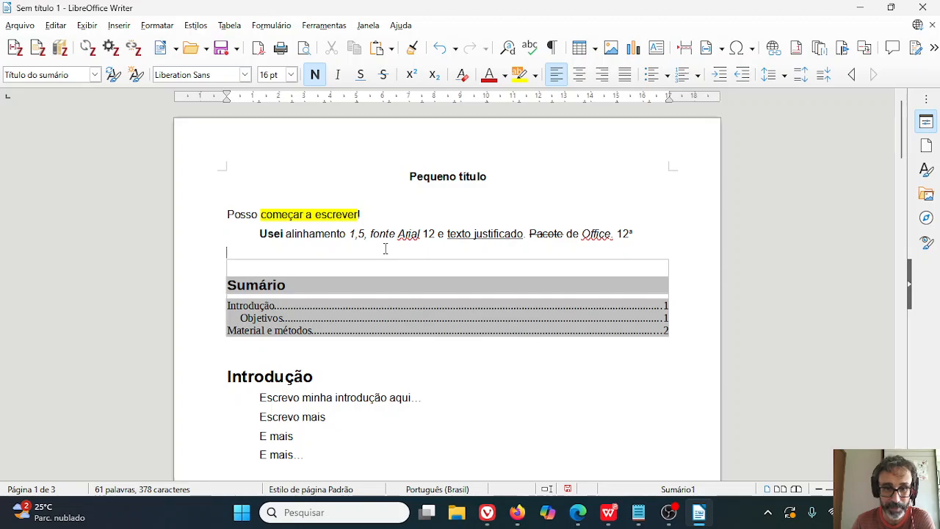
{"action": "left_click", "coordinate": [373, 269]}
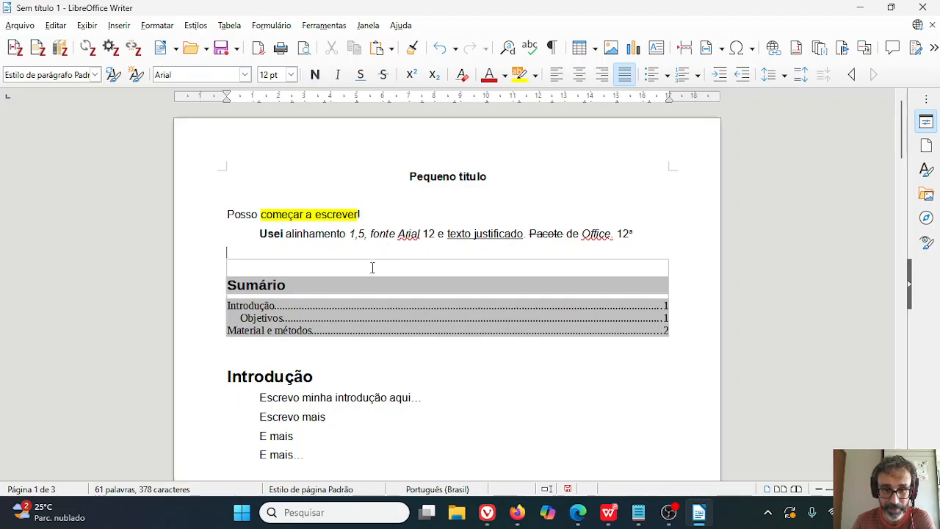
Update the "Sumário" table of contents to include the "Resultados" heading by reapplying its existing index settings
{"action": "left_click", "coordinate": [240, 285]}
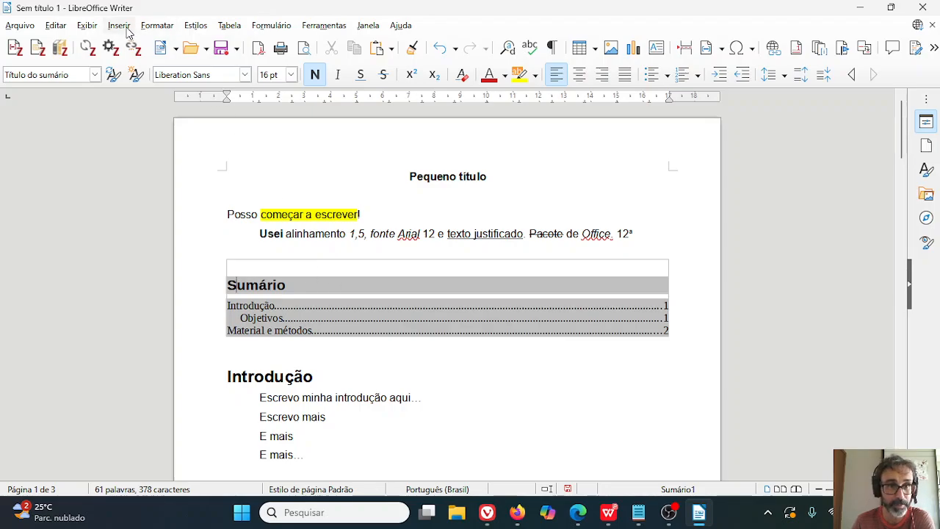
{"action": "left_click", "coordinate": [125, 29]}
{"action": "mouse_move", "coordinate": [150, 29]}
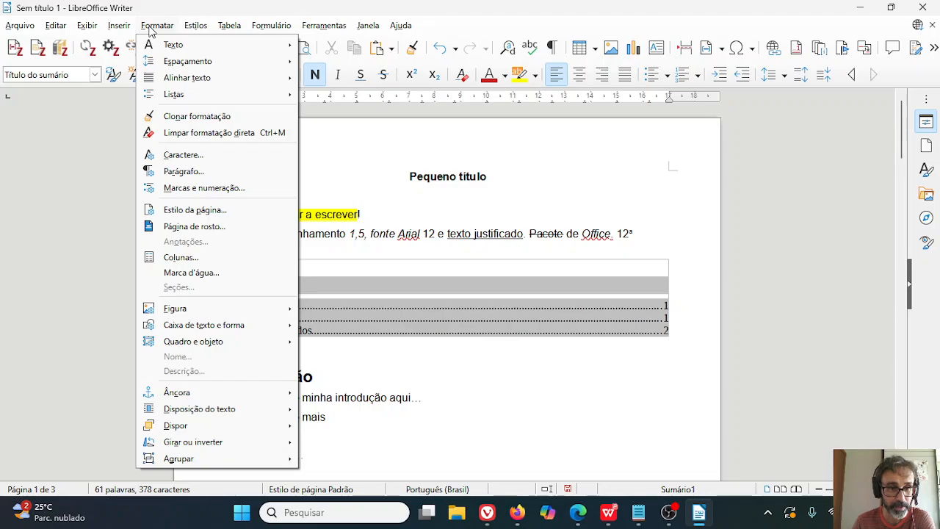
{"action": "mouse_move", "coordinate": [119, 27]}
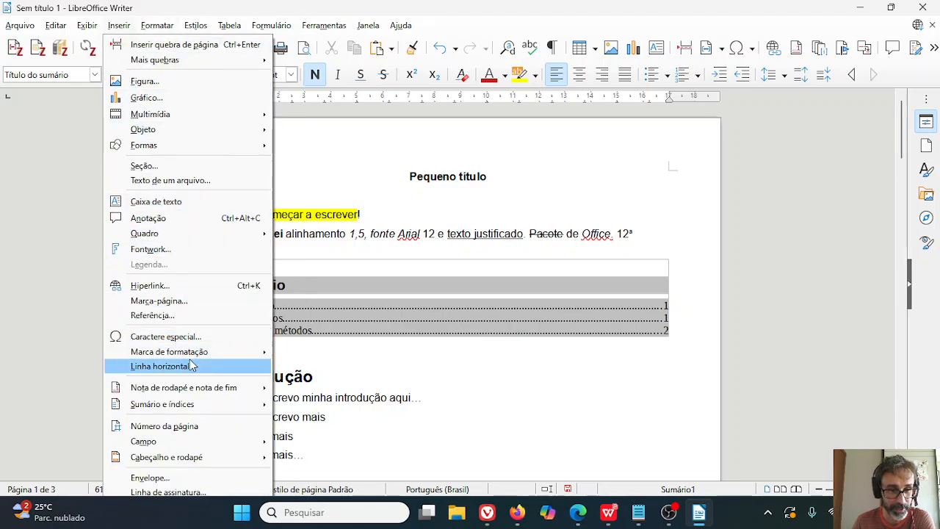
{"action": "mouse_move", "coordinate": [213, 404]}
{"action": "left_click", "coordinate": [345, 403]}
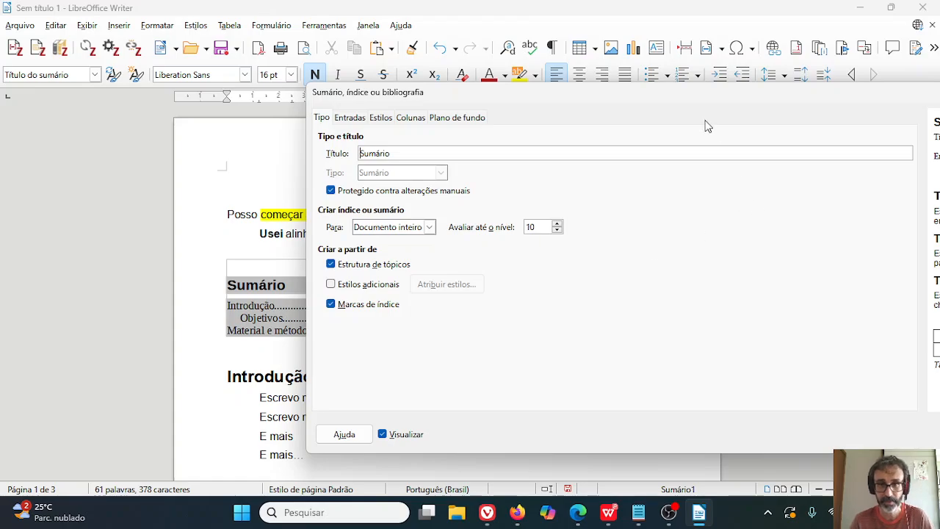
{"action": "left_click_drag", "start_coordinate": [700, 87], "coordinate": [496, 79]}
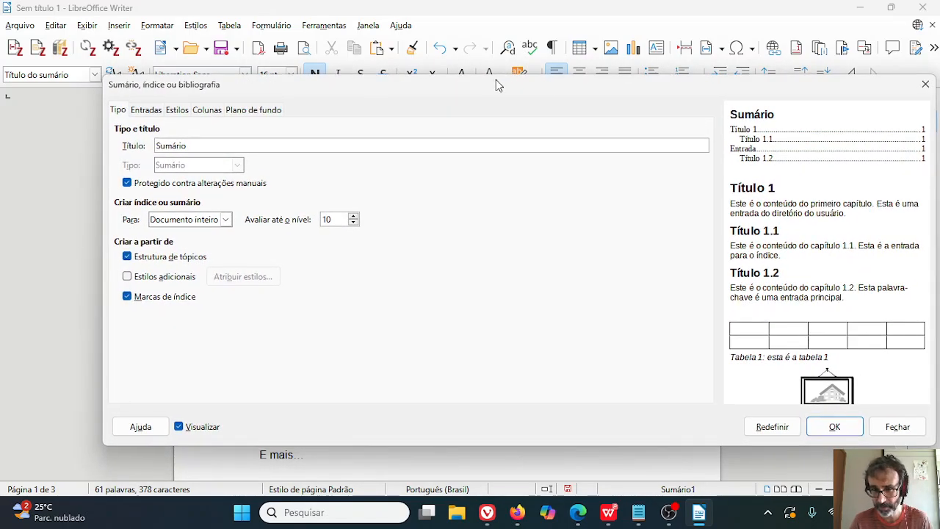
{"action": "left_click", "coordinate": [847, 429]}
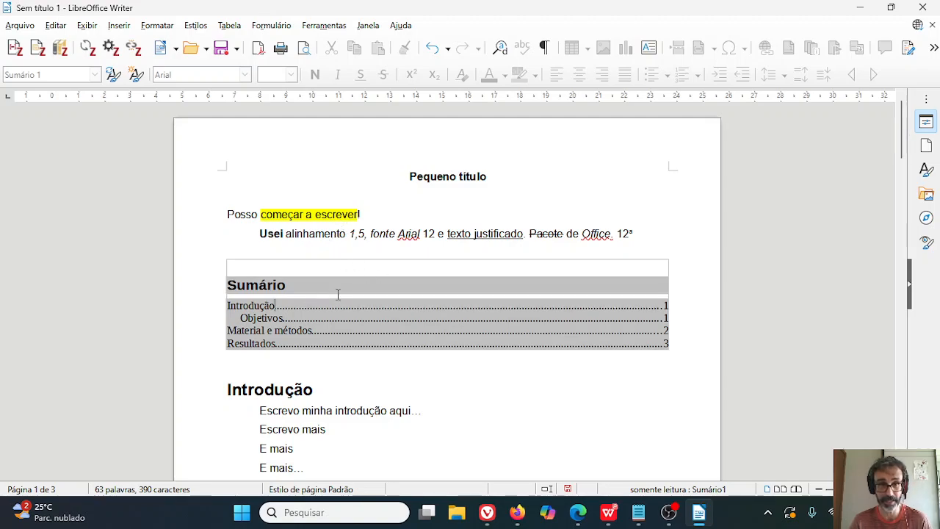
{"action": "left_click", "coordinate": [322, 233]}
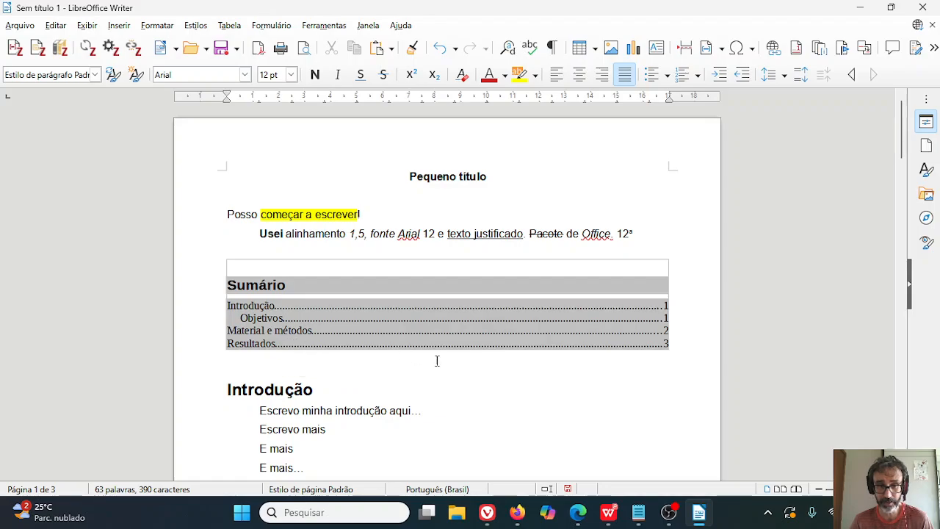
{"action": "left_click", "coordinate": [575, 374]}
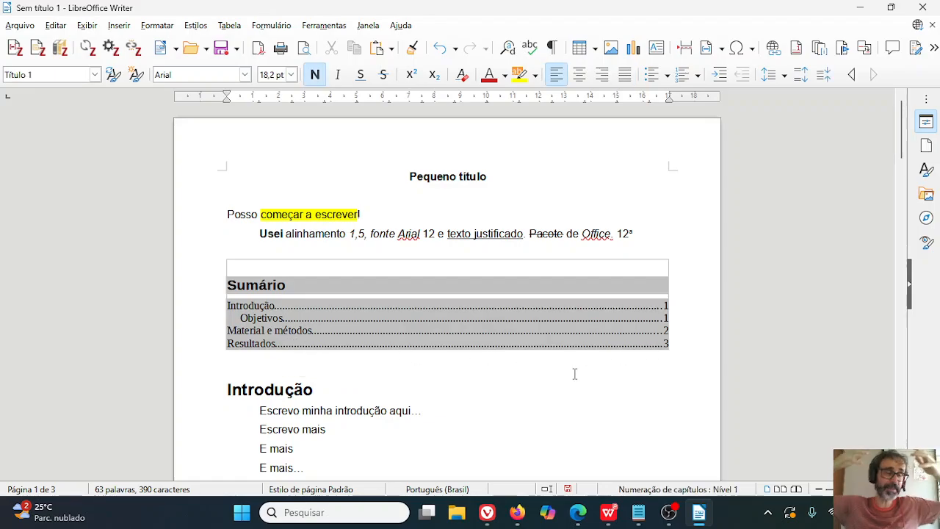
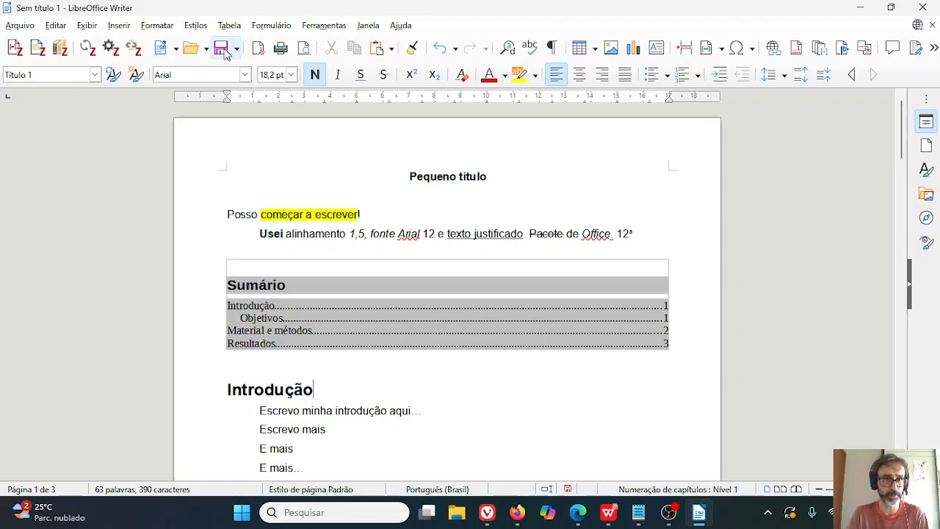
Save the document in the Documentos folder as "Documento de exemplo.docx", keeping the Word 2007–365 format
{"action": "left_click", "coordinate": [223, 48]}
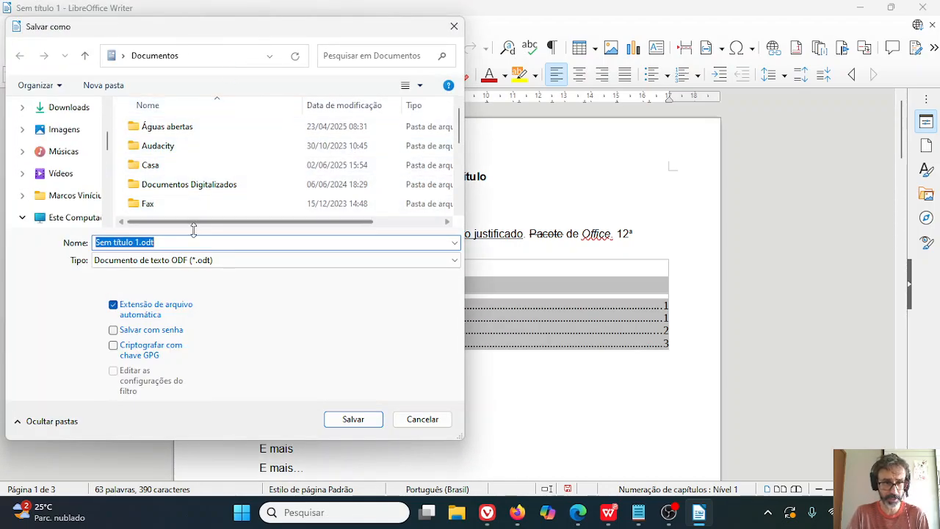
{"action": "left_click", "coordinate": [230, 262]}
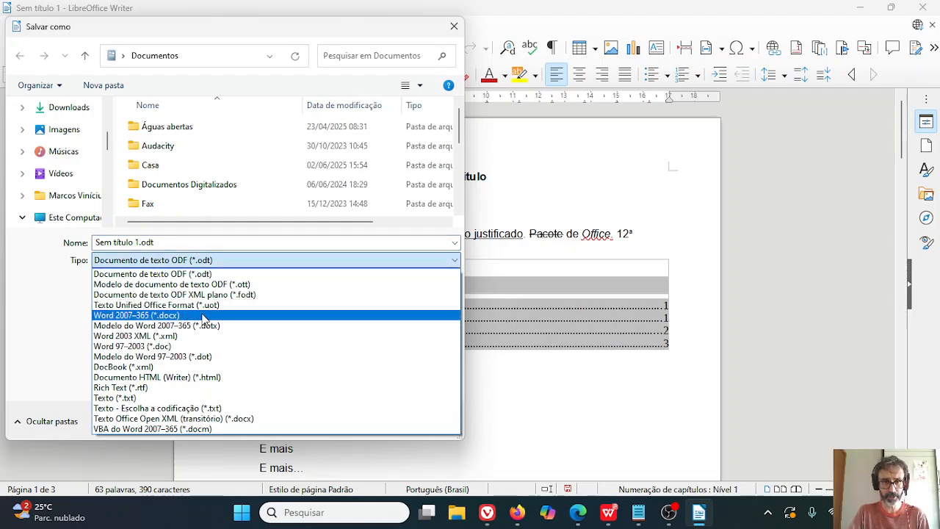
{"action": "left_click", "coordinate": [205, 315]}
{"action": "left_click", "coordinate": [205, 239]}
{"action": "key", "text": "Home"}
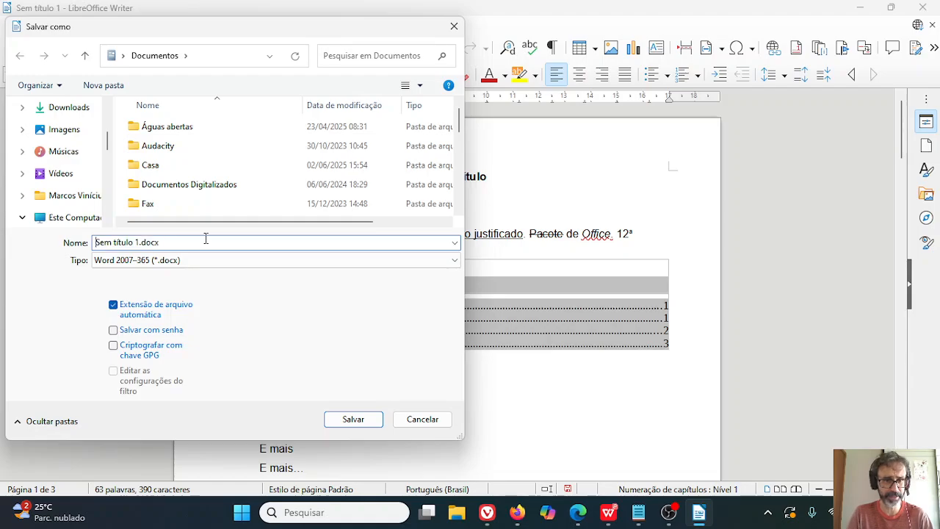
{"action": "key", "text": "ctrl+shift+Right"}
{"action": "key", "text": "ctrl+shift+Right"}
{"action": "key", "text": "ctrl+shift+Right"}
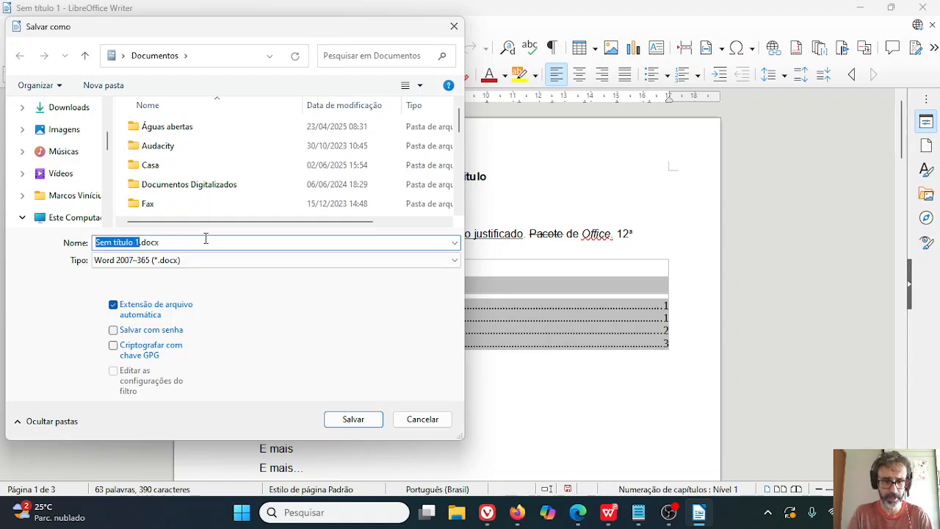
{"action": "type", "text": "Documento de exe"}
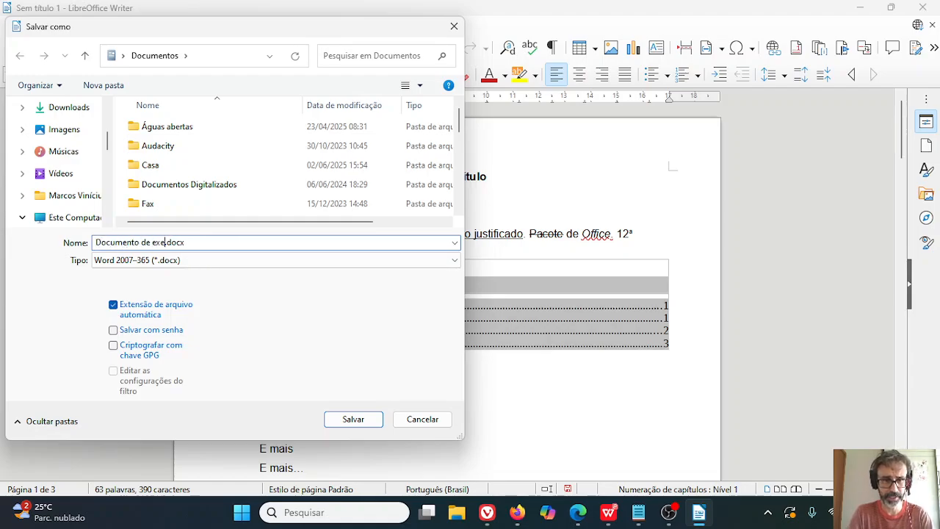
{"action": "type", "text": "mplo"}
{"action": "key", "text": "Return"}
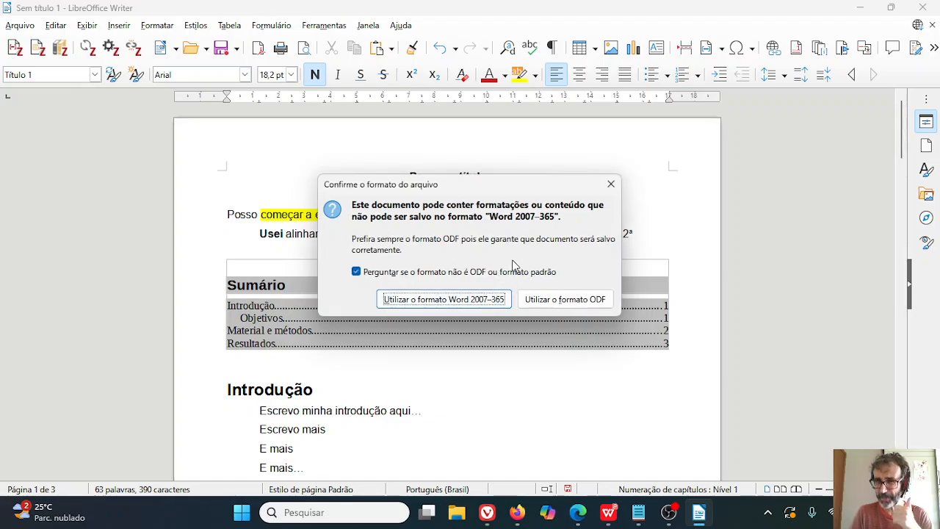
{"action": "left_click", "coordinate": [457, 298]}
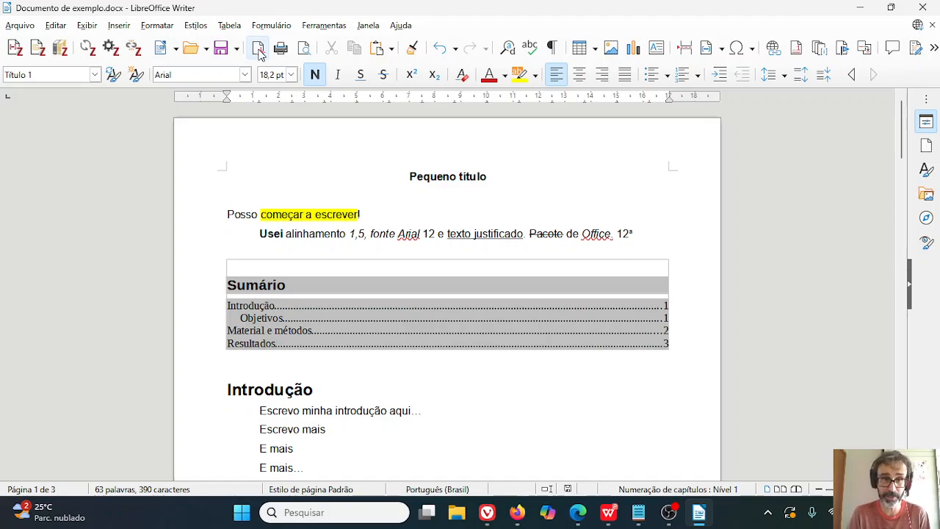
Export the document directly as "Documento de exemplo.pdf" in the Documentos folder
{"action": "left_click", "coordinate": [259, 49]}
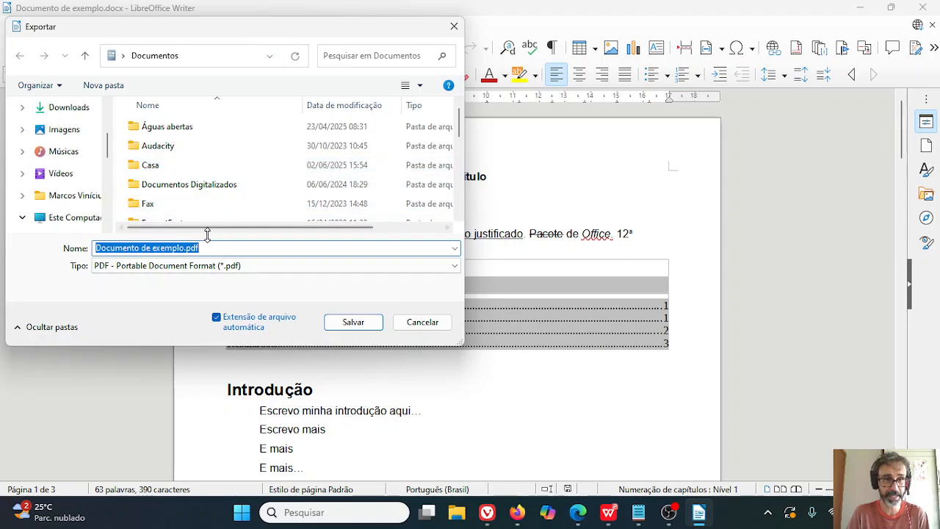
{"action": "left_click", "coordinate": [358, 329]}
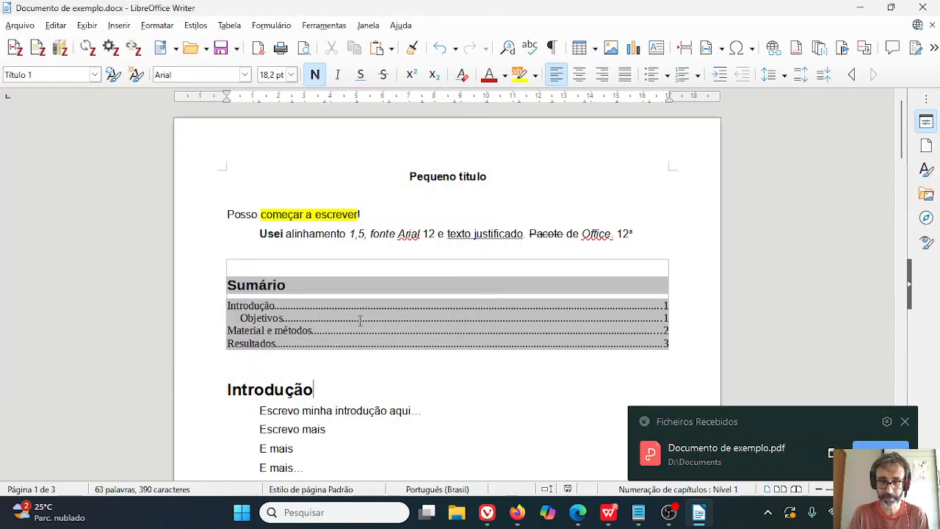